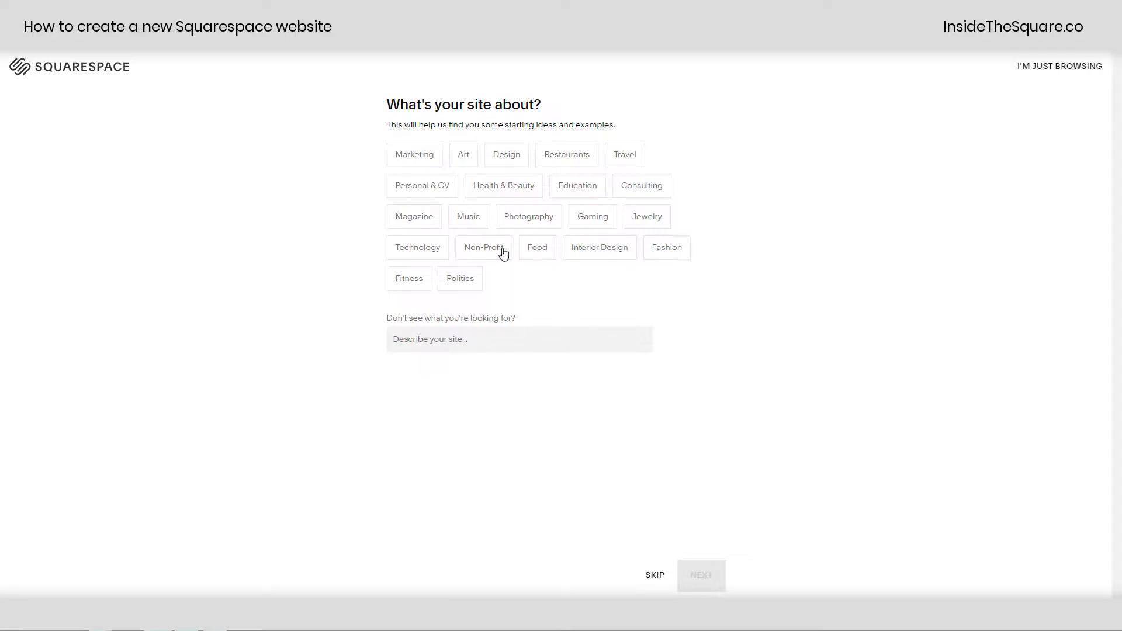
- Bypass the site-topic questionnaire and browse the popular website templates
left_click(1032, 76)
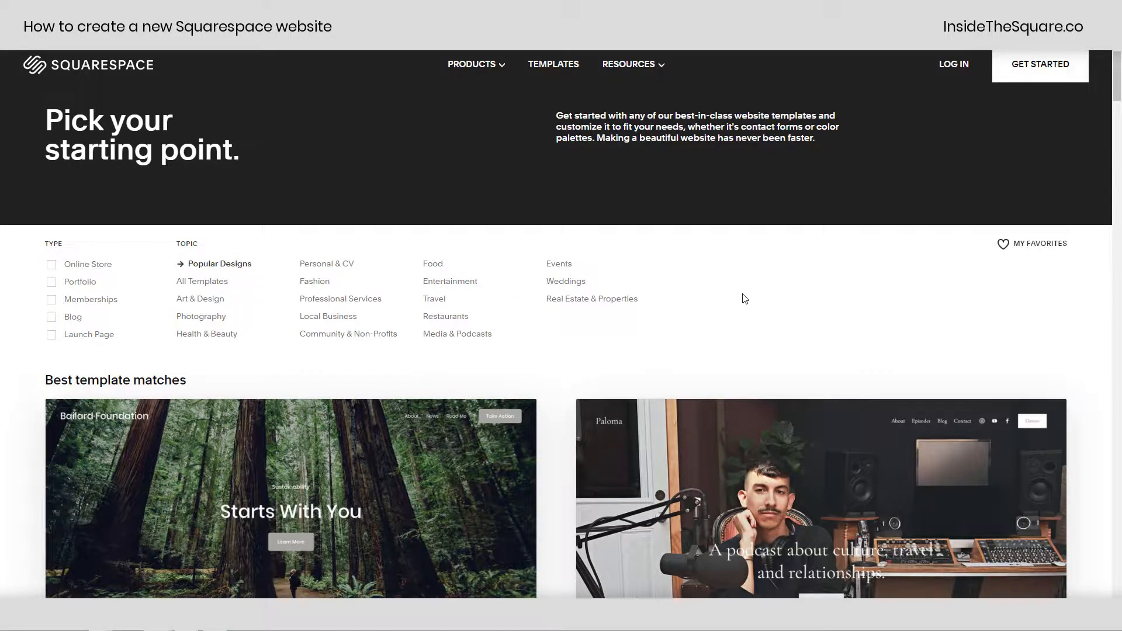
scroll(744, 295, "down", 10)
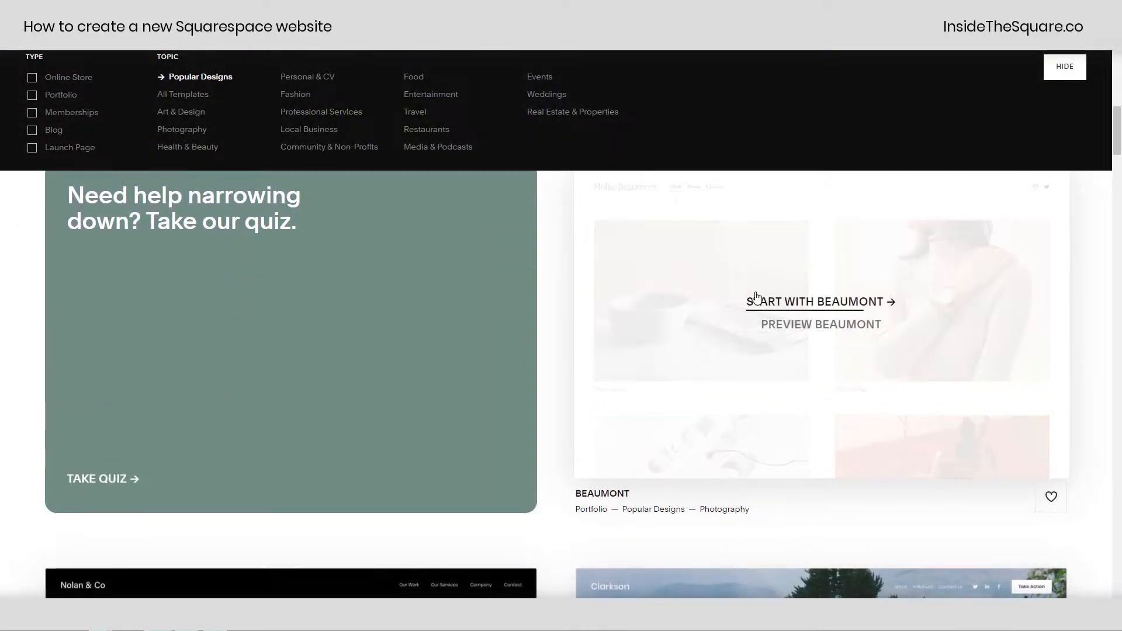
scroll(756, 297, "up", 10)
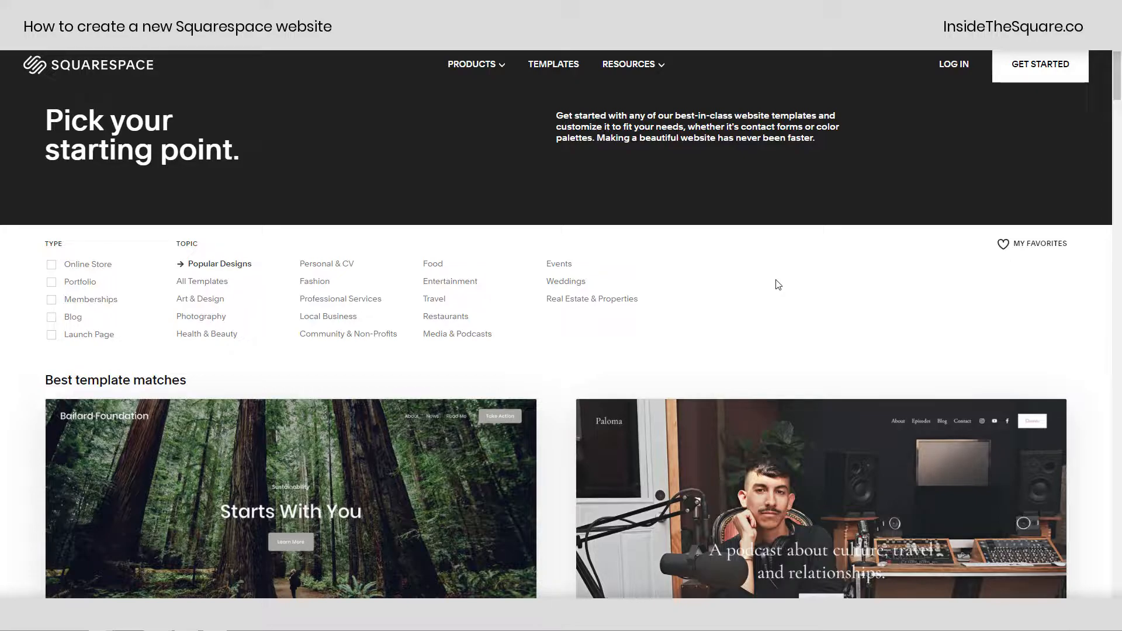
- Browse the templates of the Launch Page type, and clear that filter
left_click(52, 335)
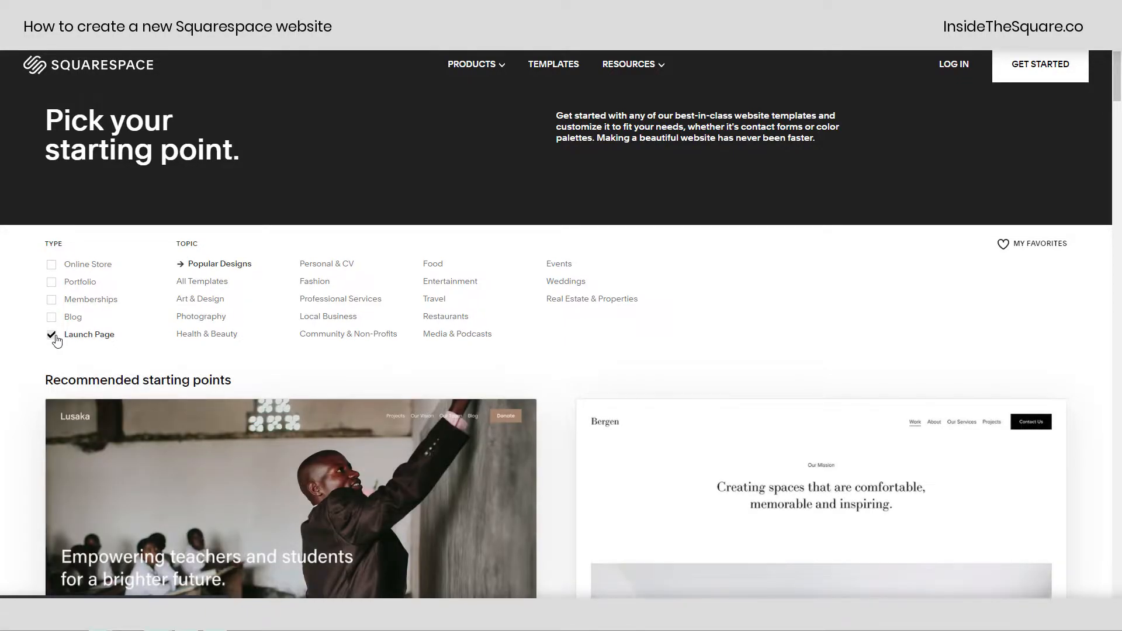
scroll(310, 361, "down", 10)
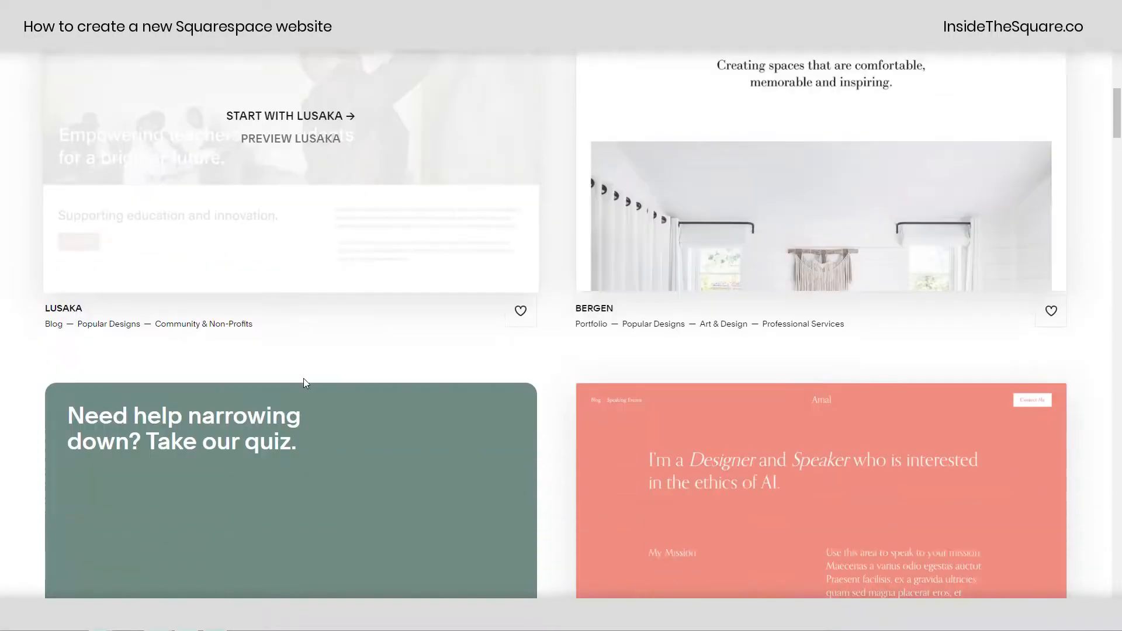
scroll(292, 380, "up", 3)
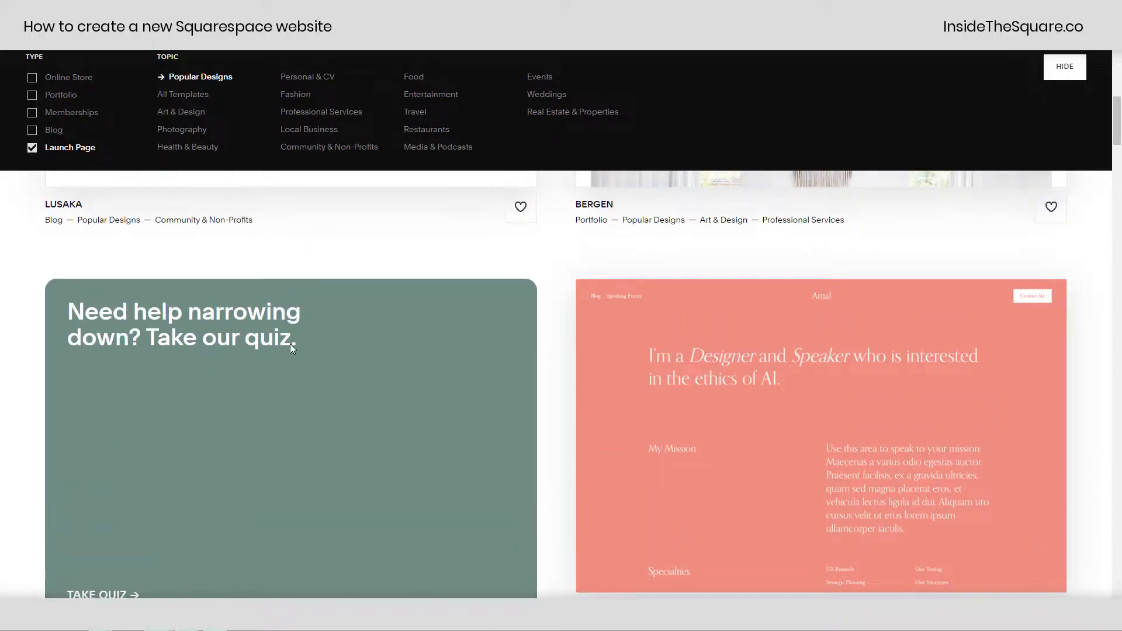
scroll(321, 359, "down", 5)
scroll(345, 351, "down", 8)
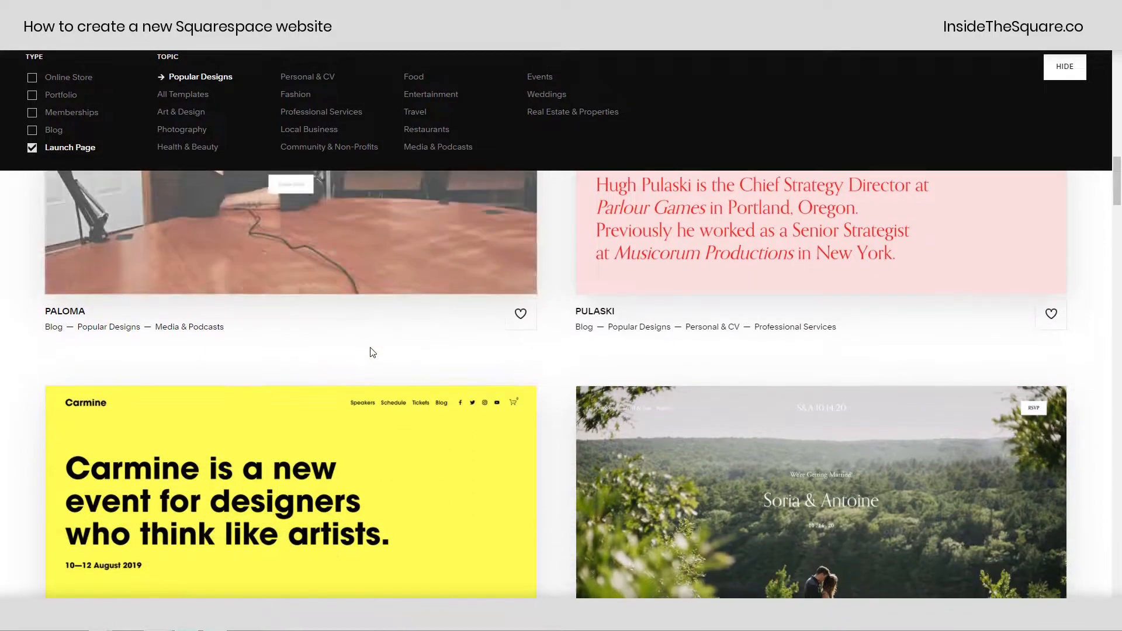
scroll(370, 347, "up", 14)
scroll(370, 347, "up", 10)
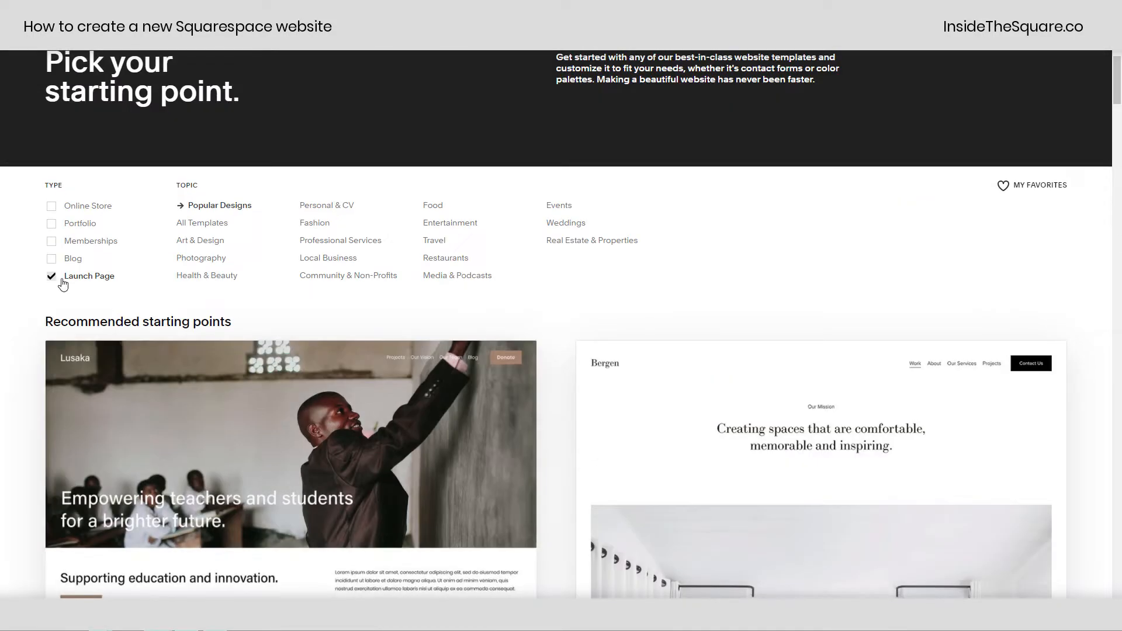
left_click(51, 277)
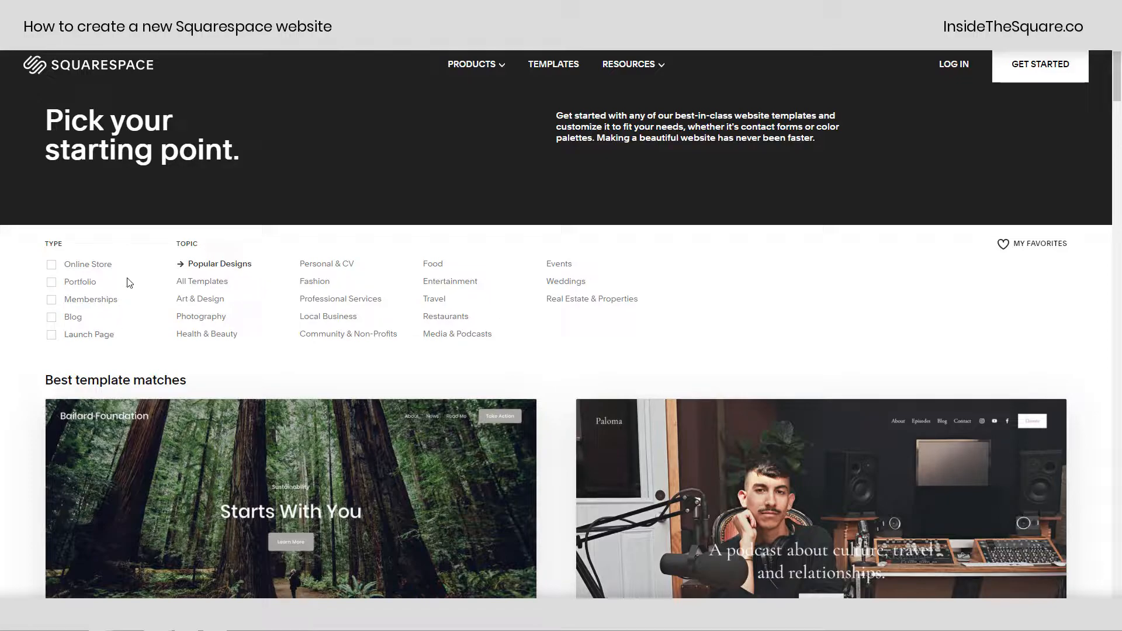
- Filter the templates by the Blog type and browse the matching designs down to Almar
left_click(74, 321)
scroll(41, 387, "down", 10)
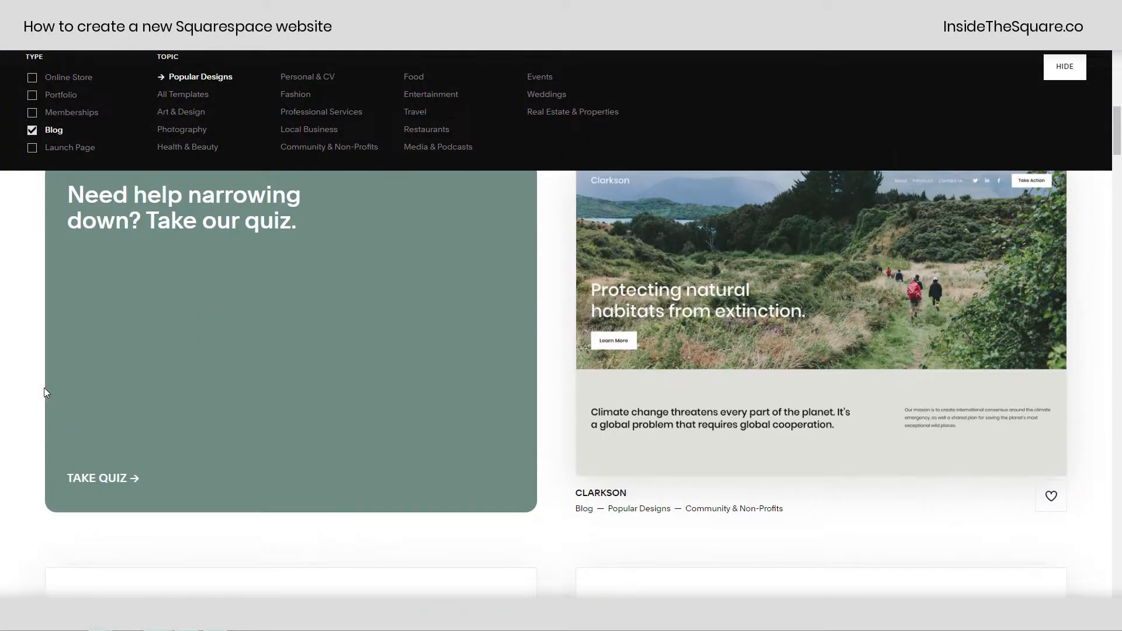
scroll(47, 389, "down", 10)
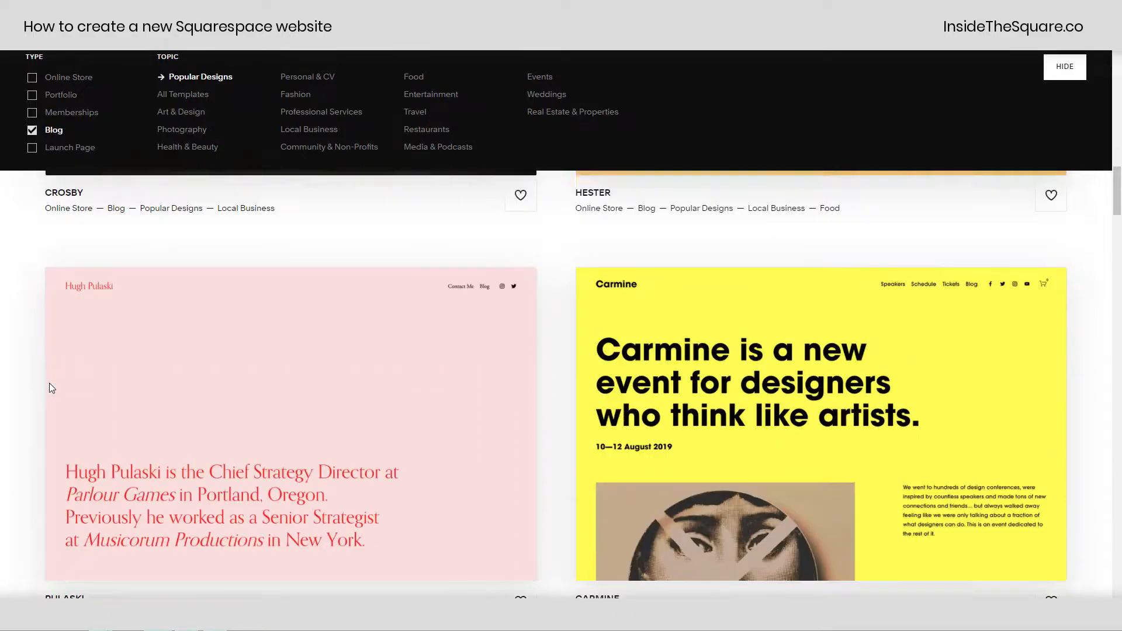
scroll(49, 384, "down", 17)
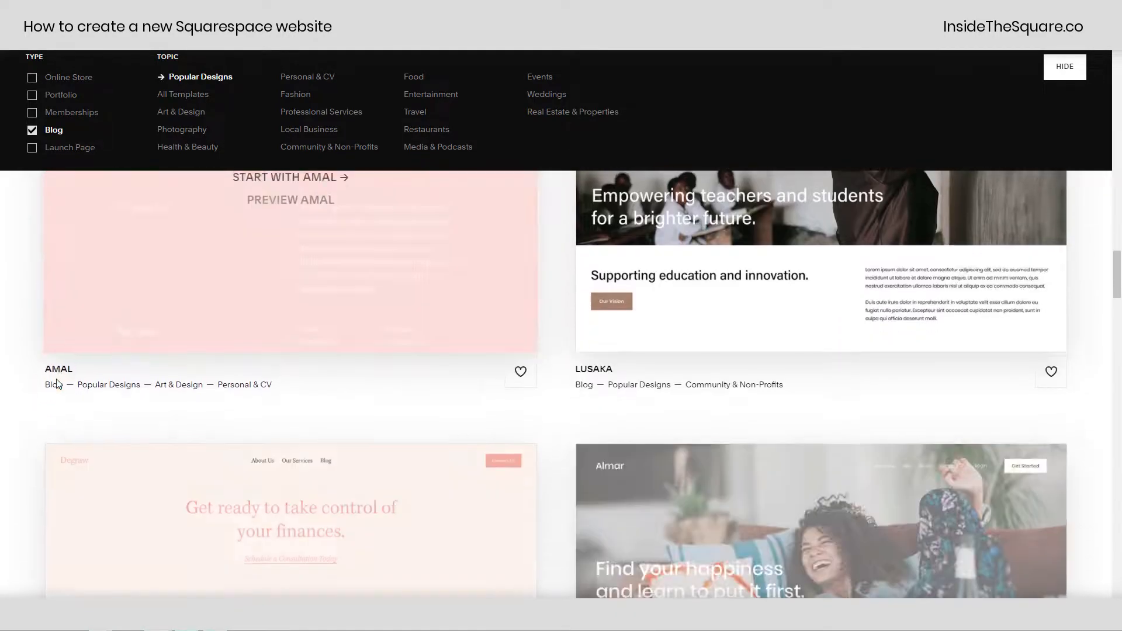
scroll(57, 379, "down", 3)
scroll(57, 381, "up", 3)
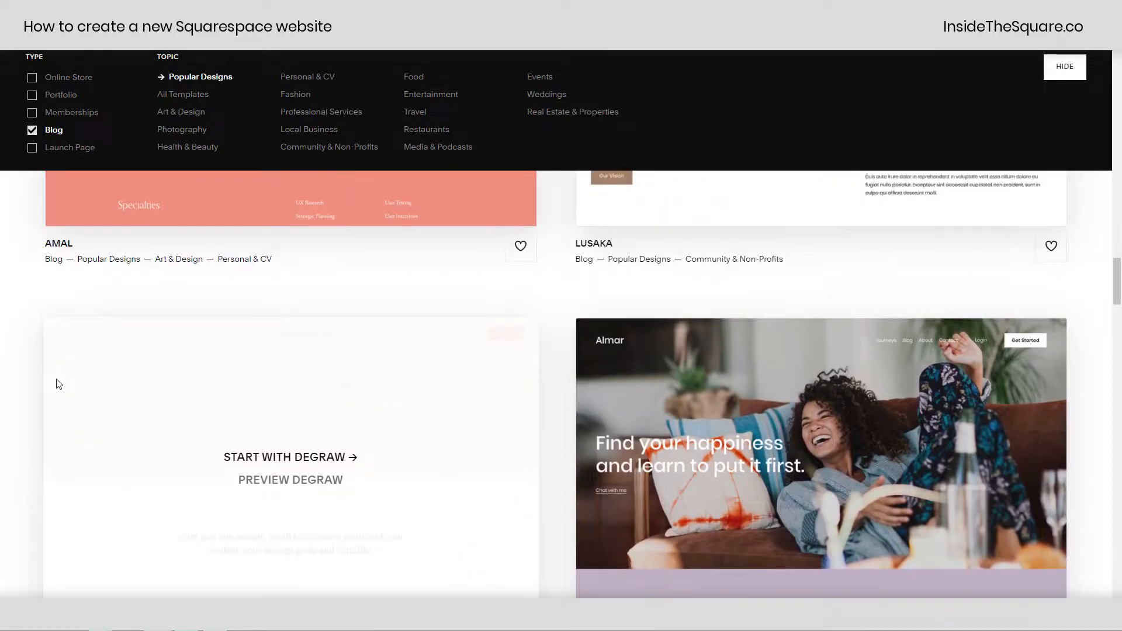
scroll(58, 383, "down", 3)
scroll(57, 397, "up", 2)
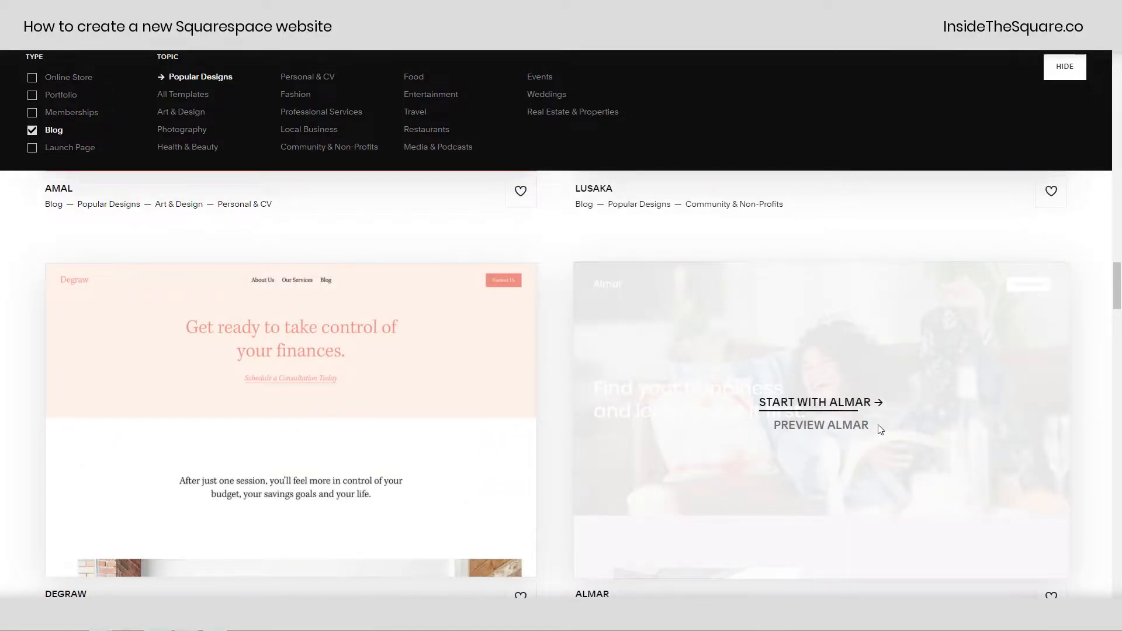
- Preview the Almar template in its tablet and mobile layouts
mouse_move(957, 345)
left_click(833, 436)
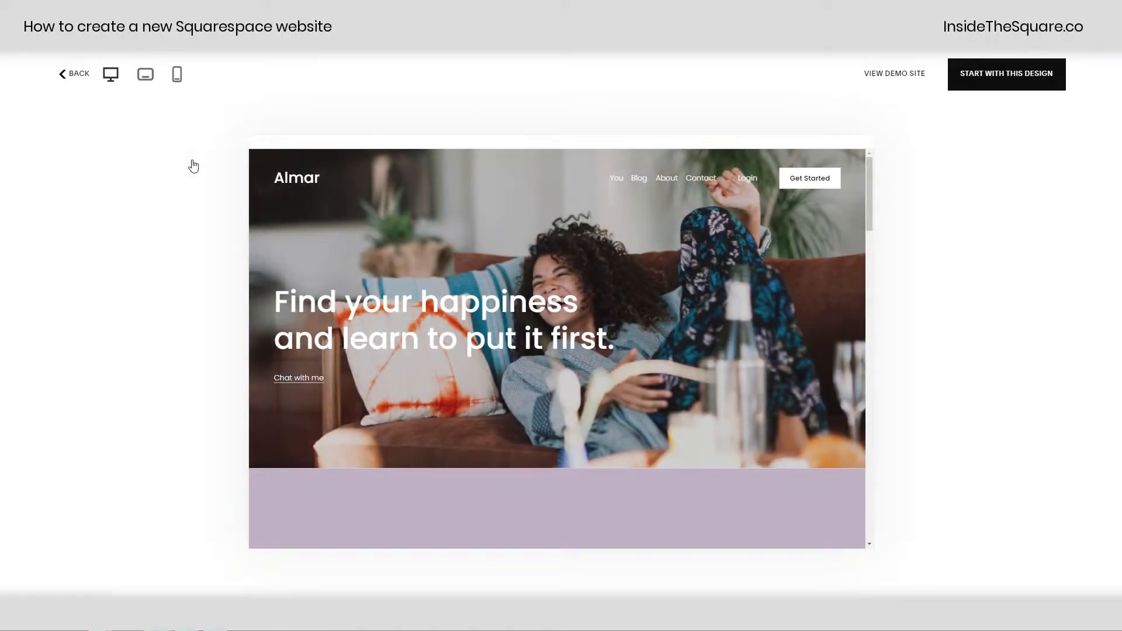
left_click(146, 75)
left_click(177, 74)
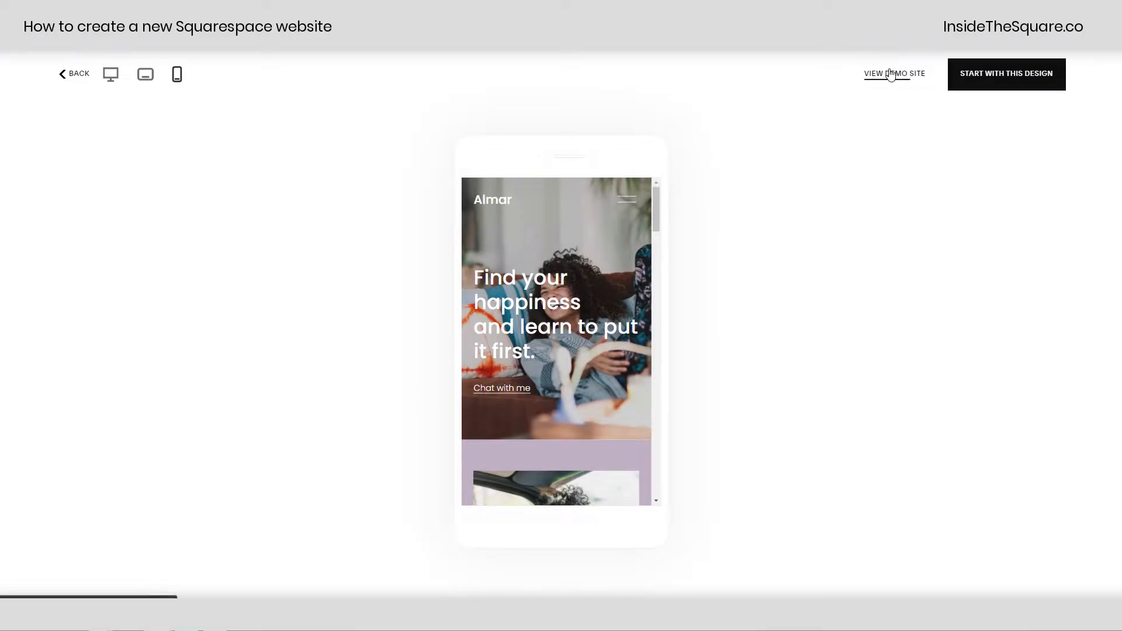
- Open the full Almar demo site and look through its home page
left_click(895, 74)
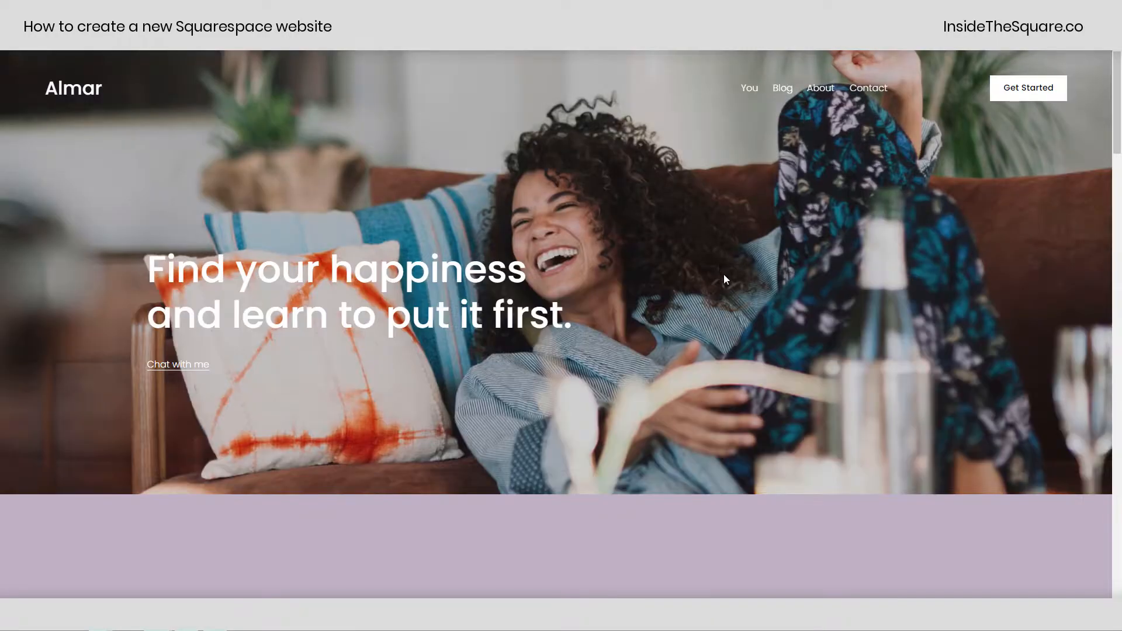
scroll(716, 268, "down", 10)
scroll(697, 326, "down", 8)
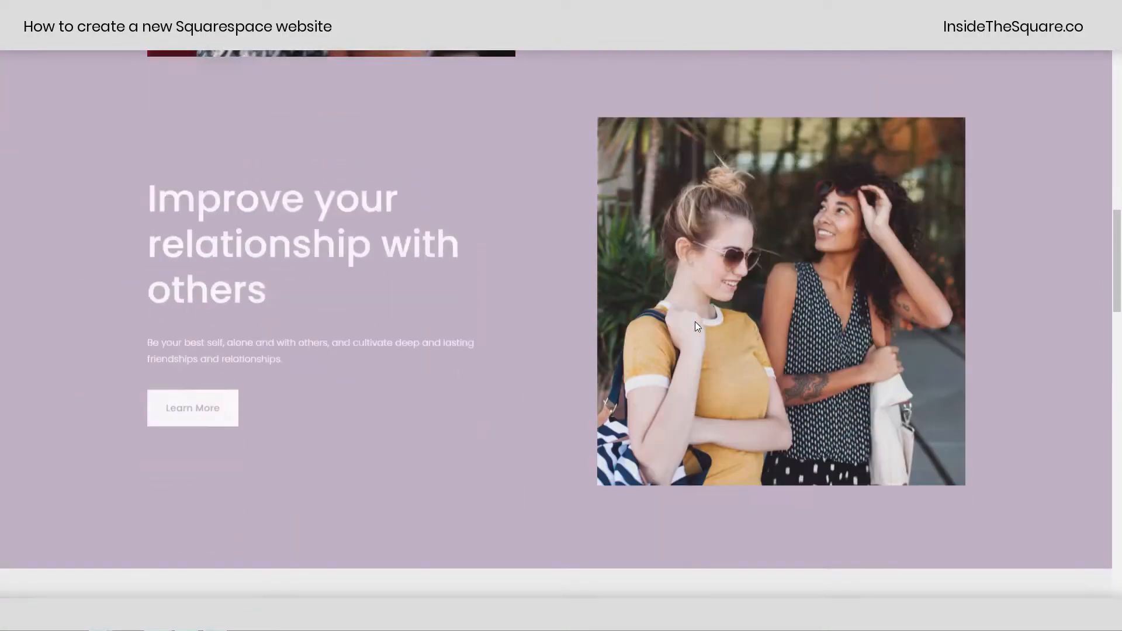
scroll(696, 326, "up", 15)
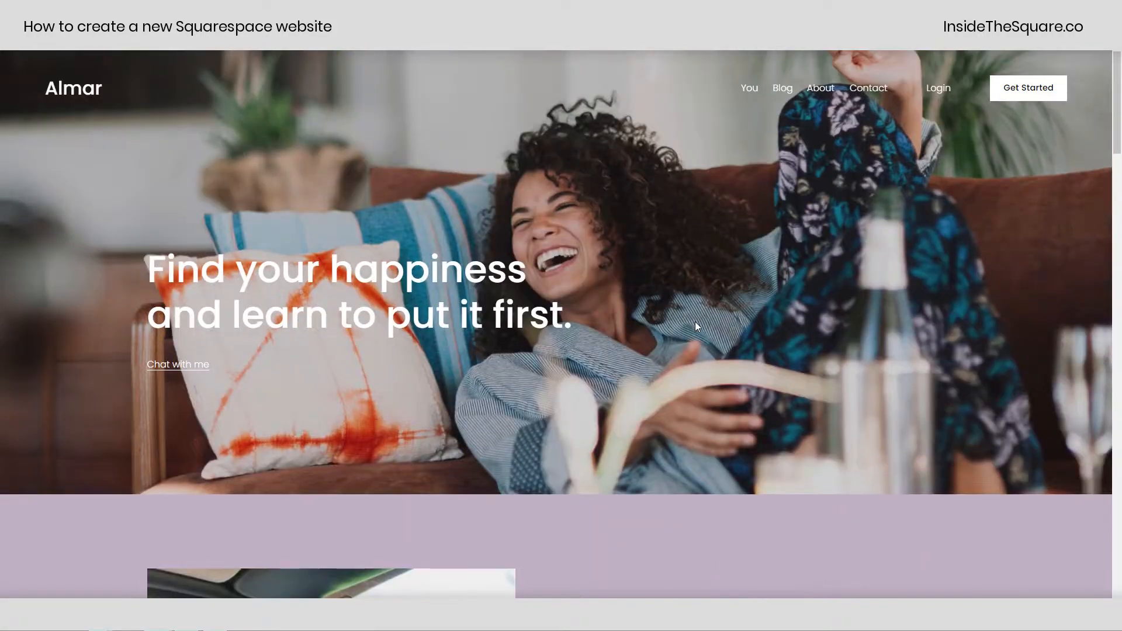
- Examine the layout of the blog page on the Almar demo site
left_click(781, 91)
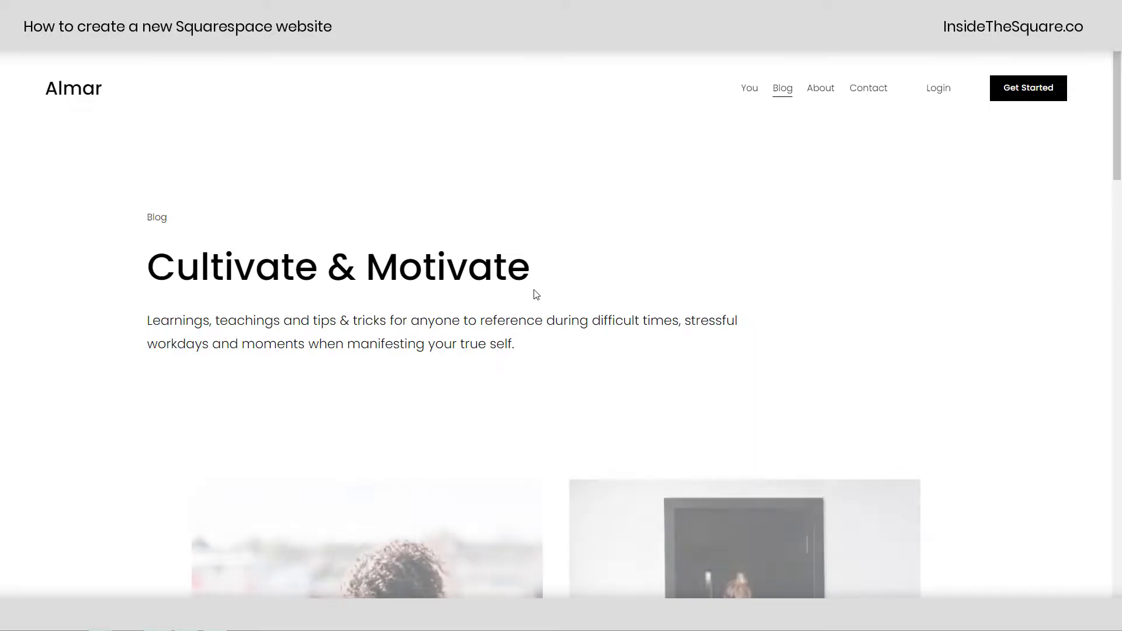
scroll(567, 273, "down", 10)
scroll(574, 297, "down", 15)
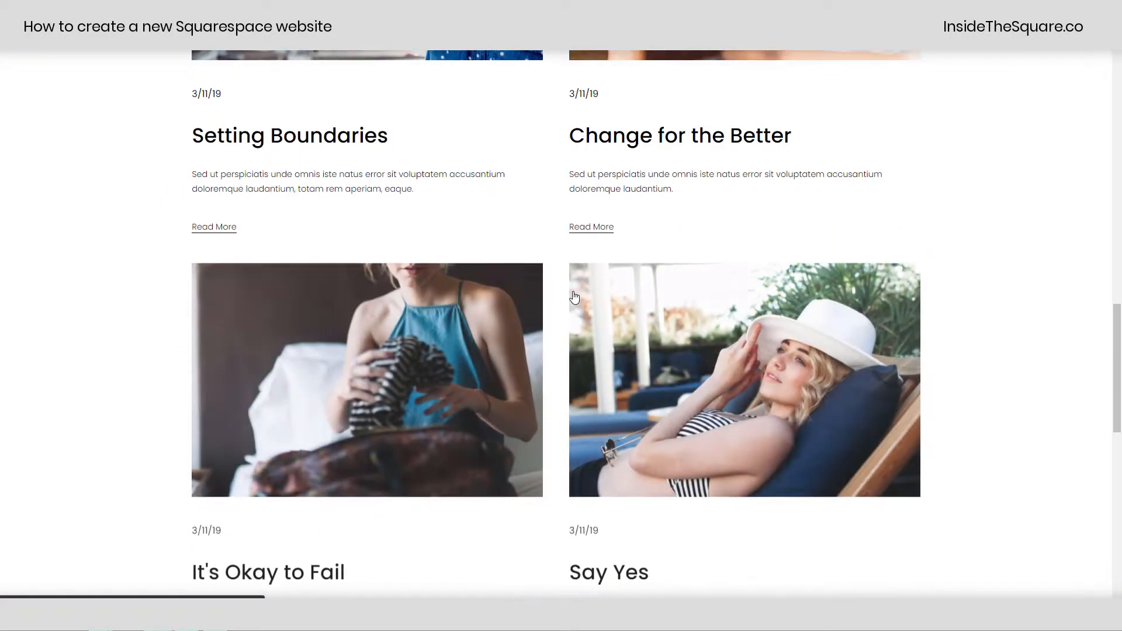
scroll(574, 297, "up", 13)
scroll(574, 297, "up", 12)
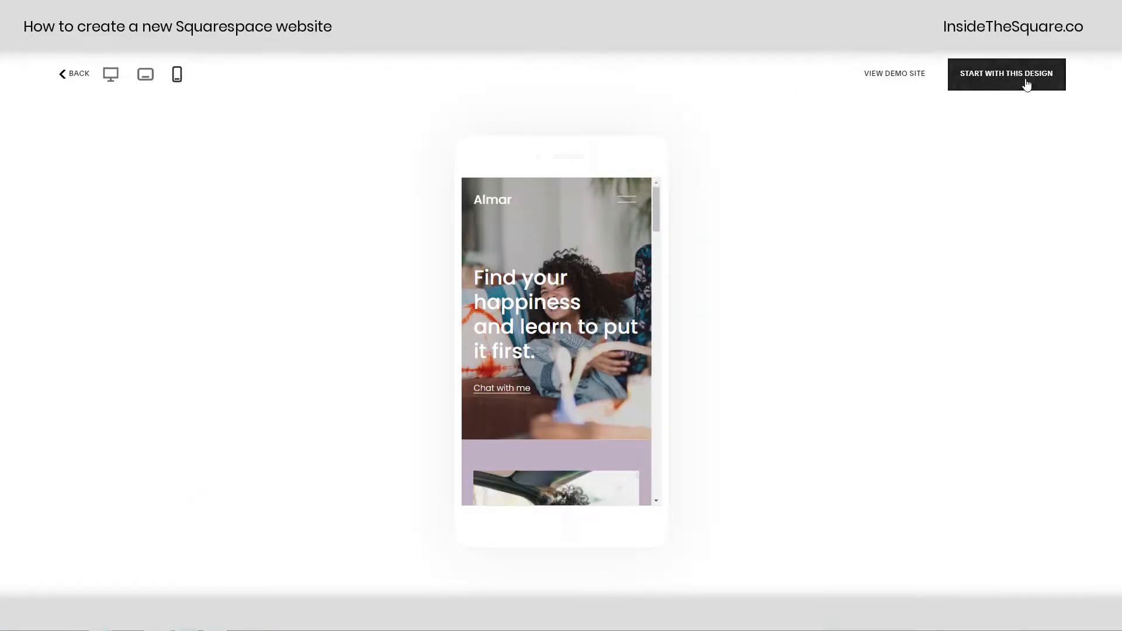
- Start a site with the Almar design, title it "Name Of Your Site" and complete the welcome introduction
left_click(1011, 86)
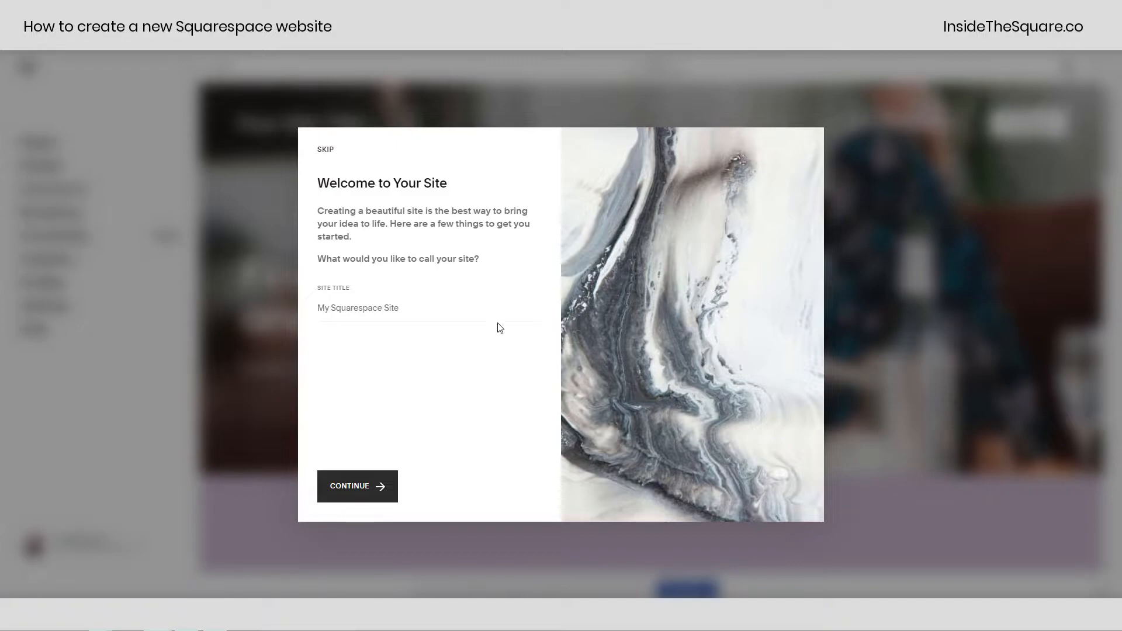
left_click(372, 496)
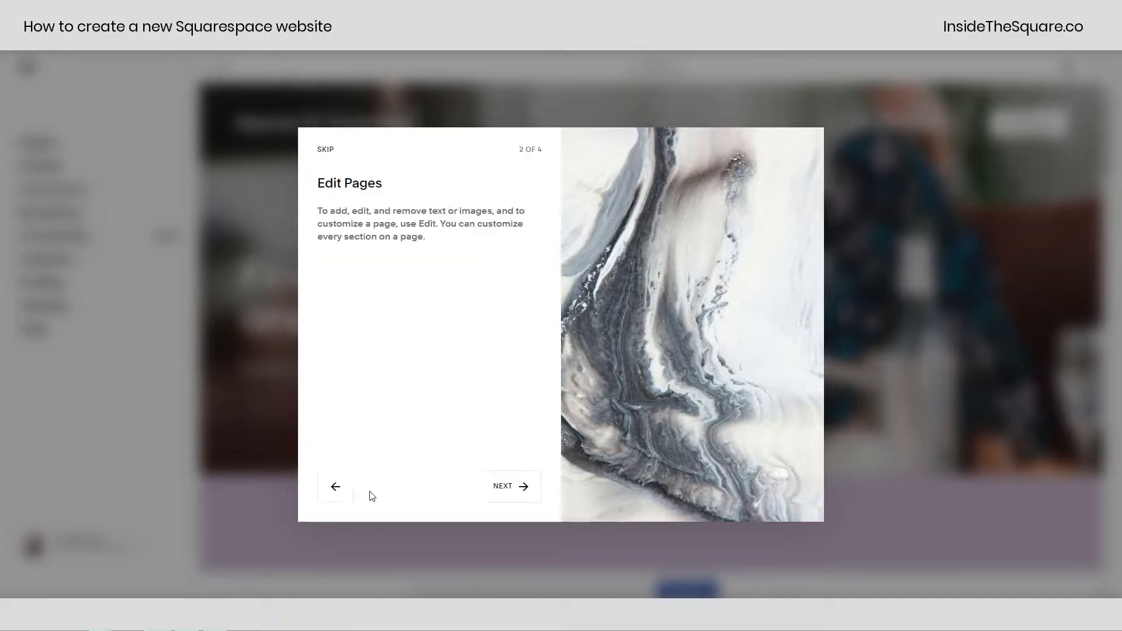
left_click(509, 488)
left_click(509, 489)
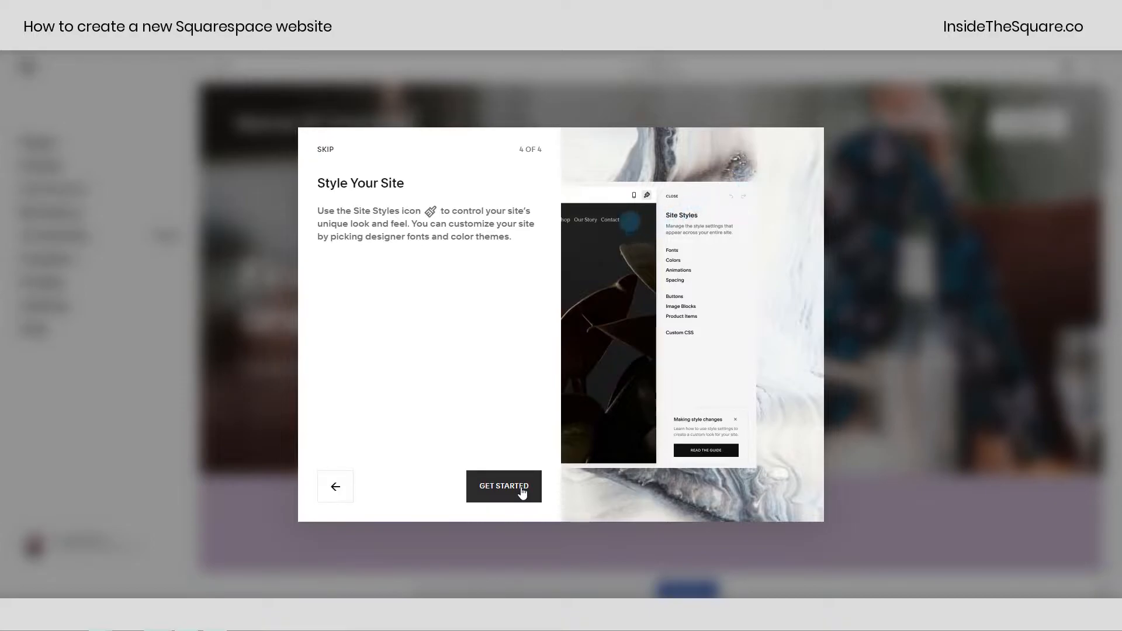
left_click(520, 488)
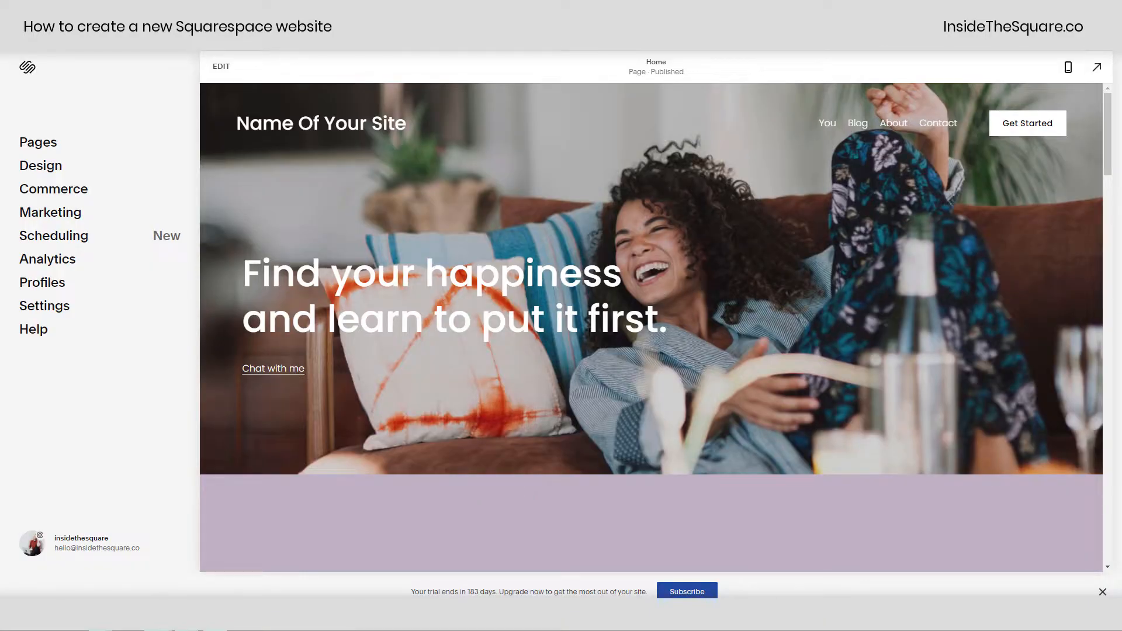
left_click_drag(428, 126, 242, 124)
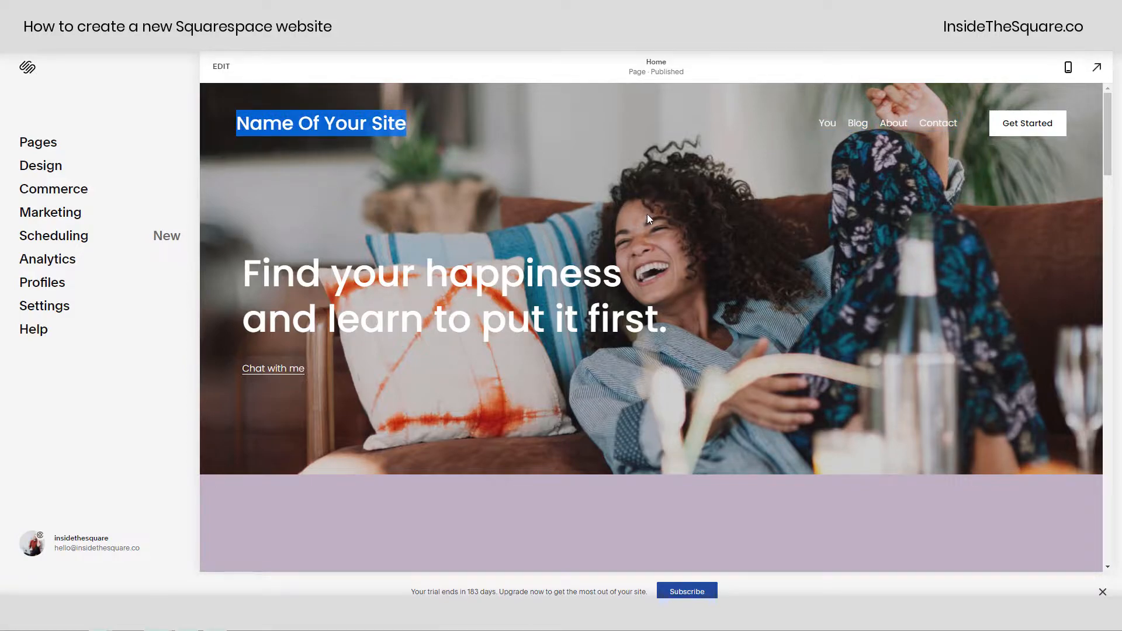
left_click(659, 254)
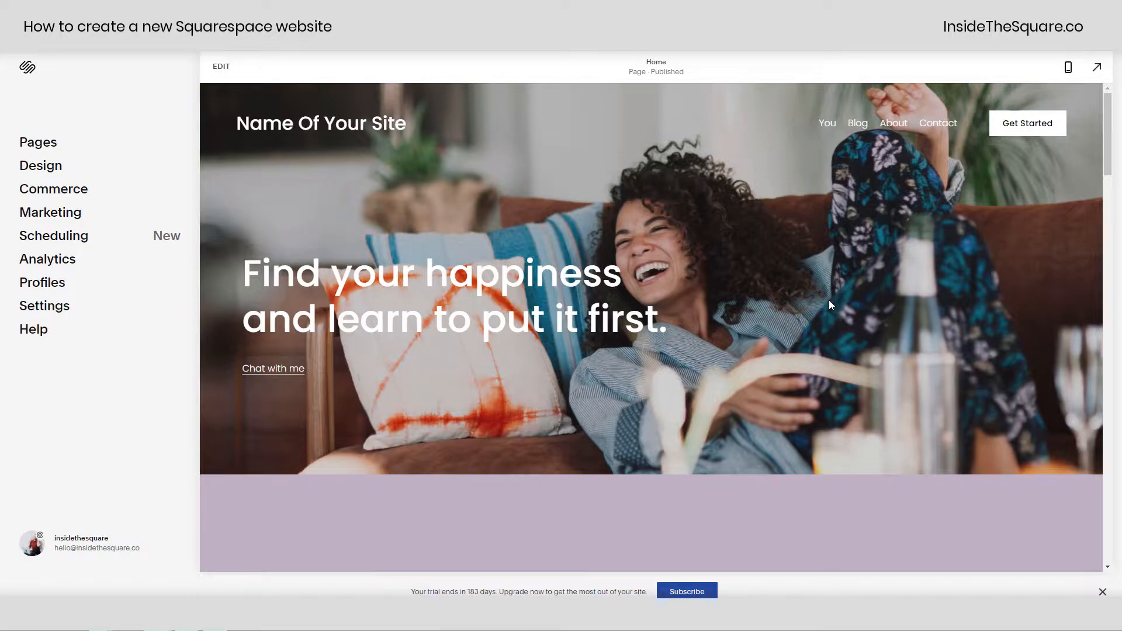
- Open the font settings within the site's style settings
left_click(50, 169)
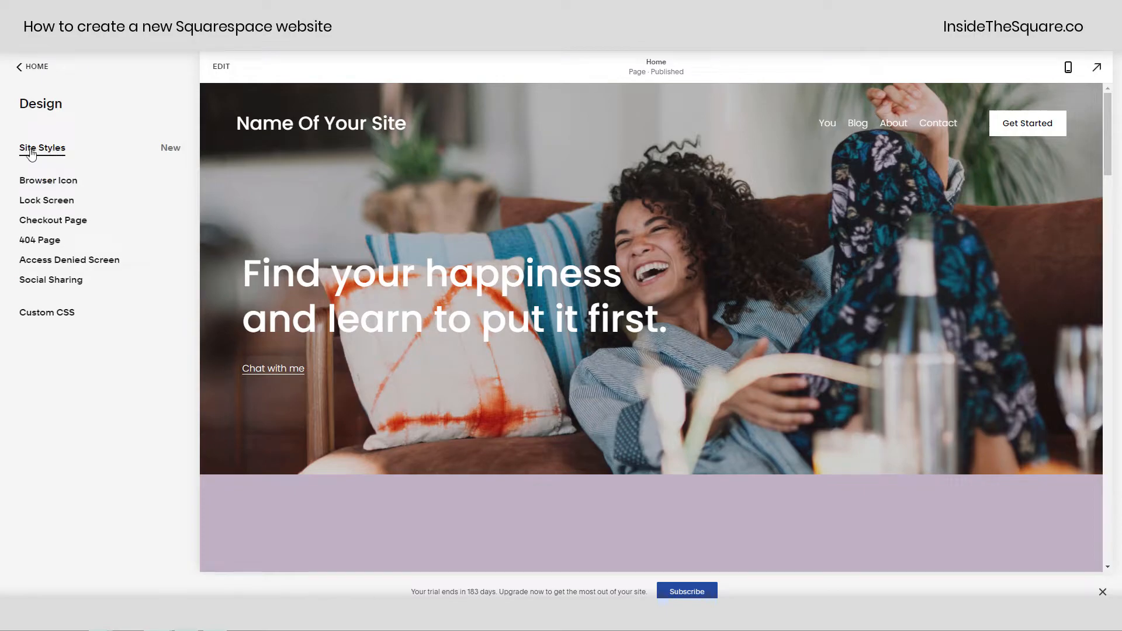
left_click(43, 148)
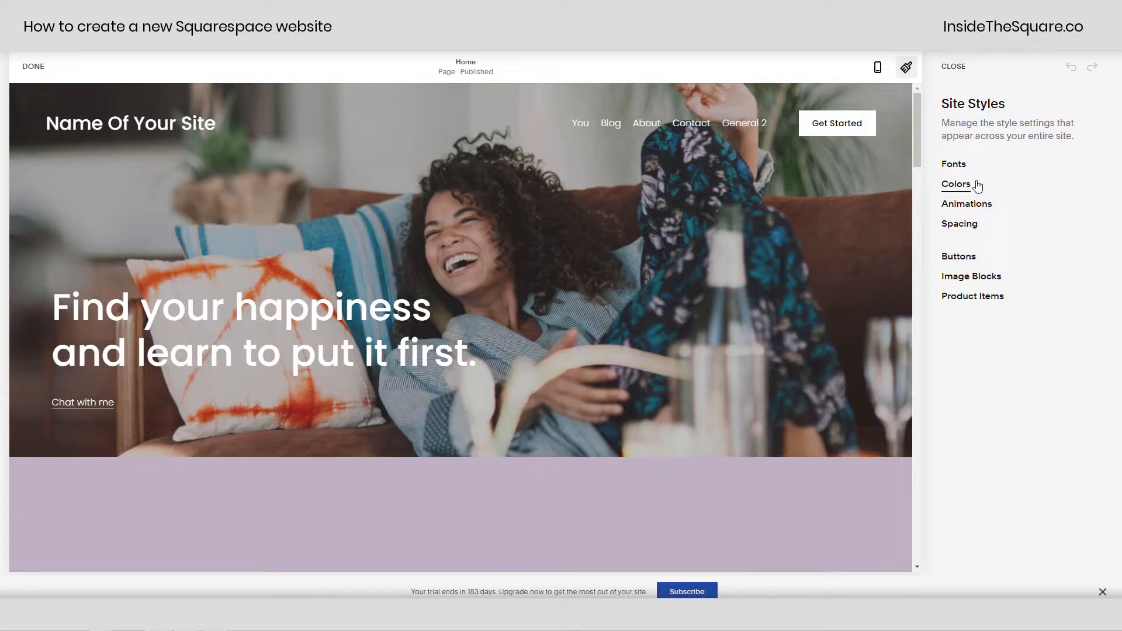
left_click(1035, 169)
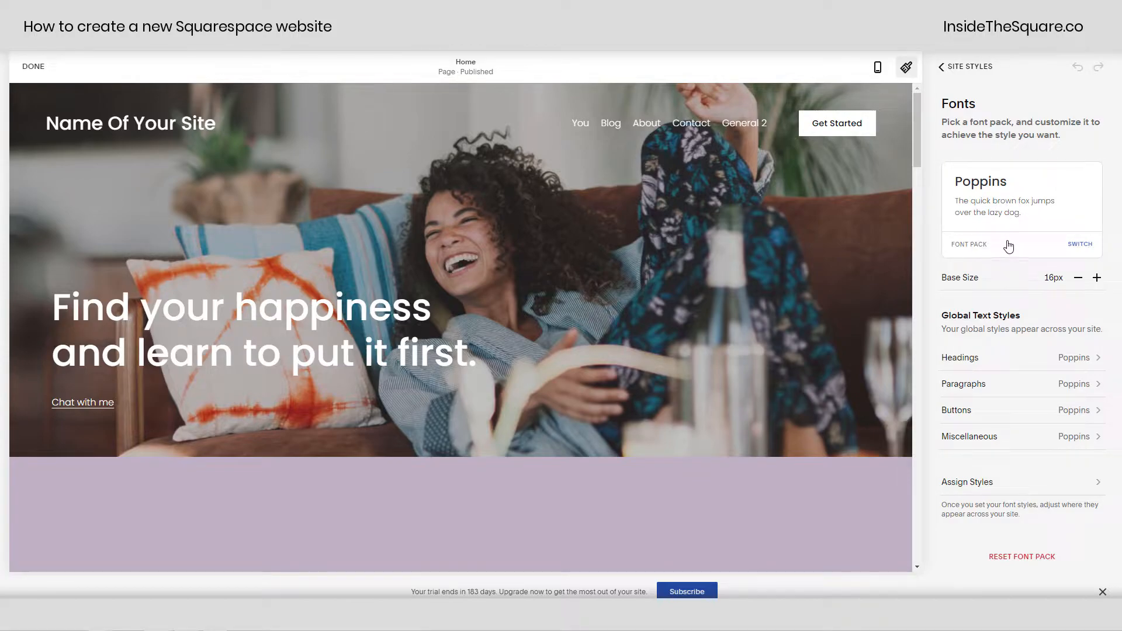
- Look through the sans-serif, serif and mixed font packs, and return to the font settings without switching packs
left_click(1083, 247)
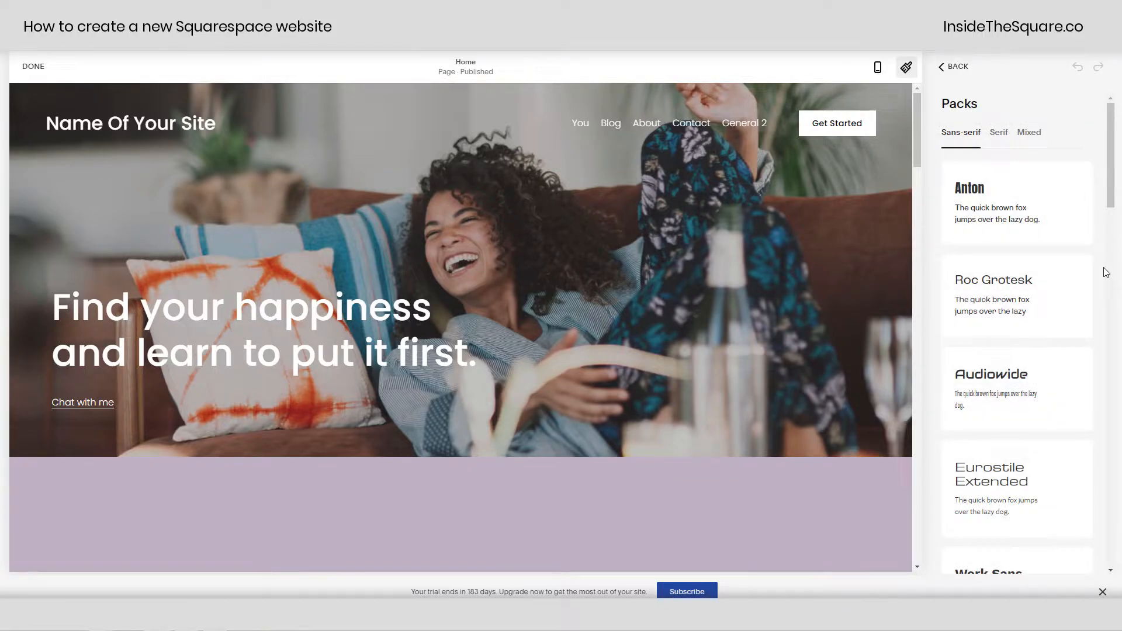
left_click(1001, 135)
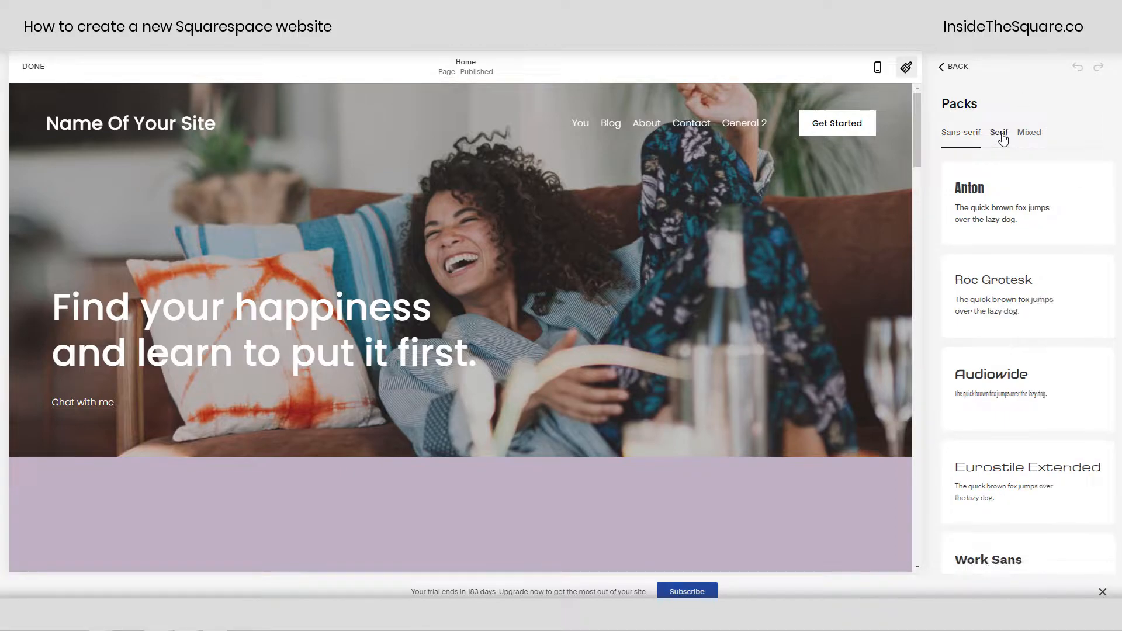
left_click(1033, 140)
left_click(964, 145)
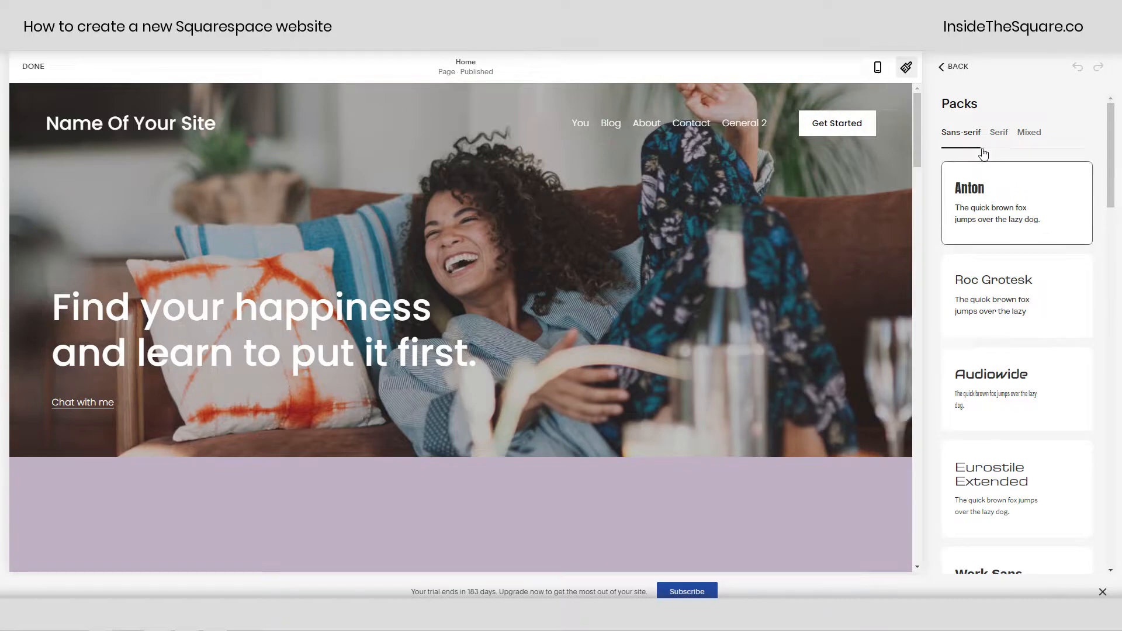
left_click(954, 66)
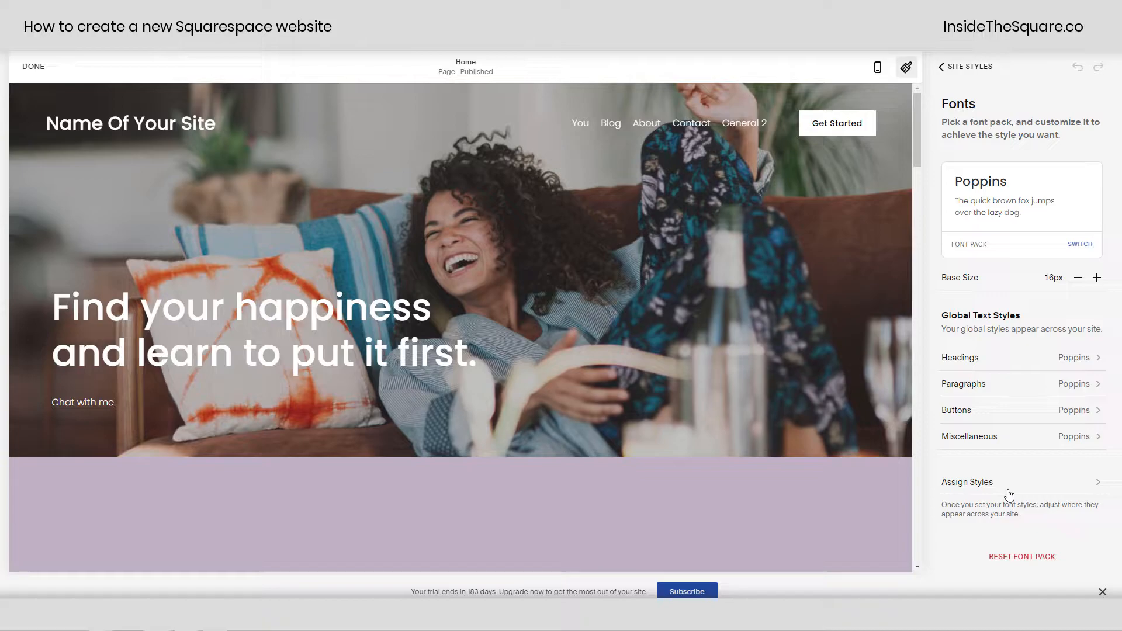
- Search all fonts for Lora and apply it as the font family of the global headings, returning to the heading settings
left_click(987, 365)
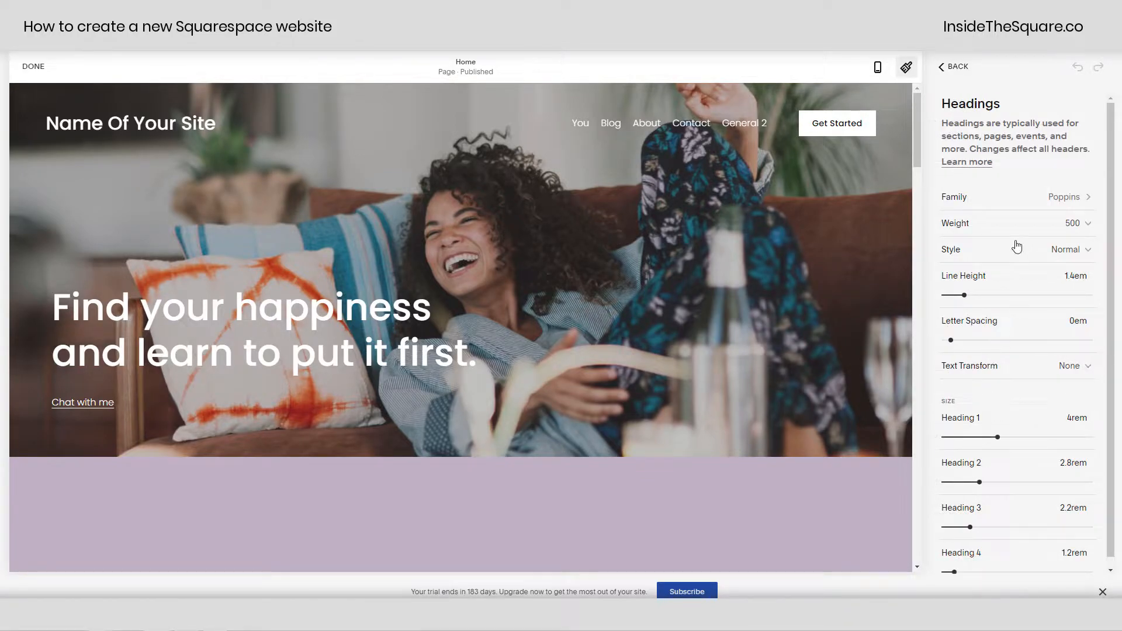
left_click(968, 203)
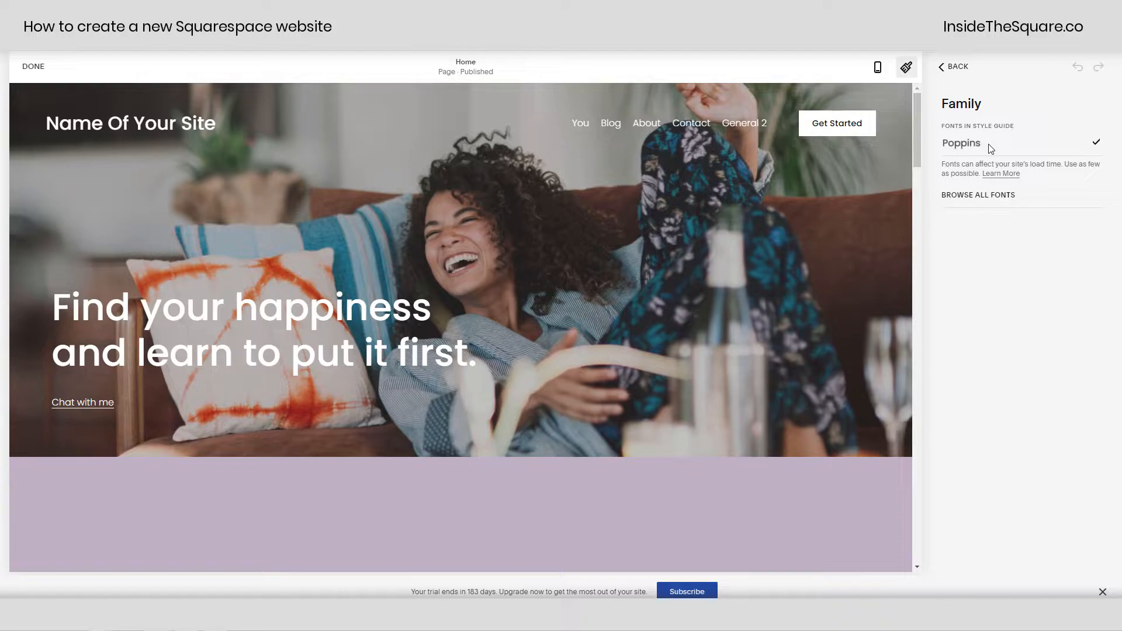
left_click(980, 199)
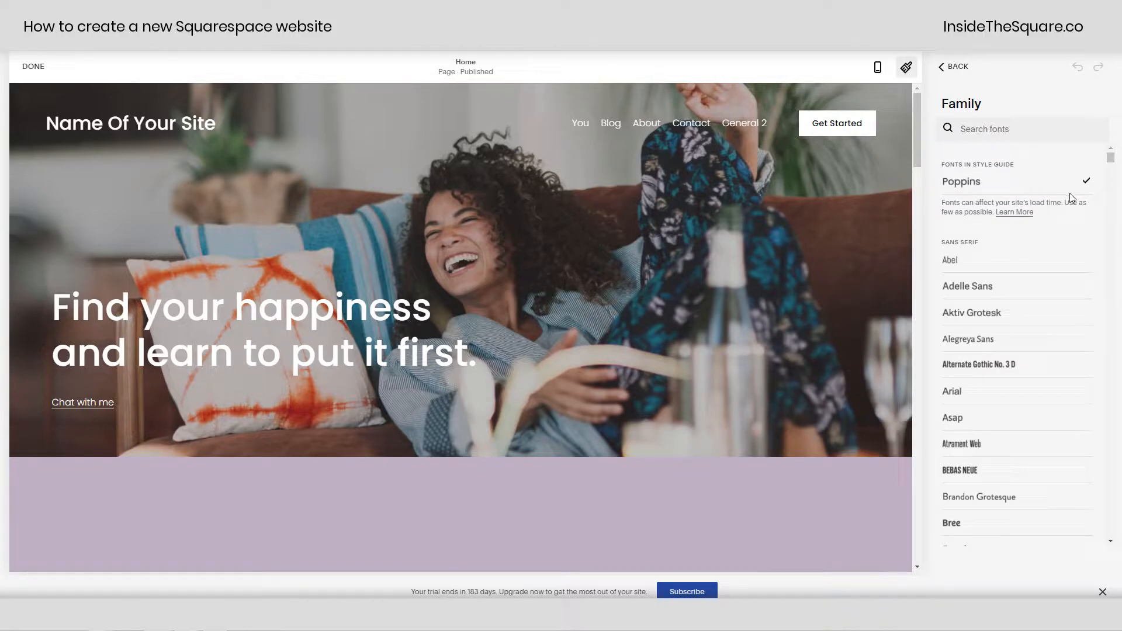
left_click(1067, 132)
type("Lora")
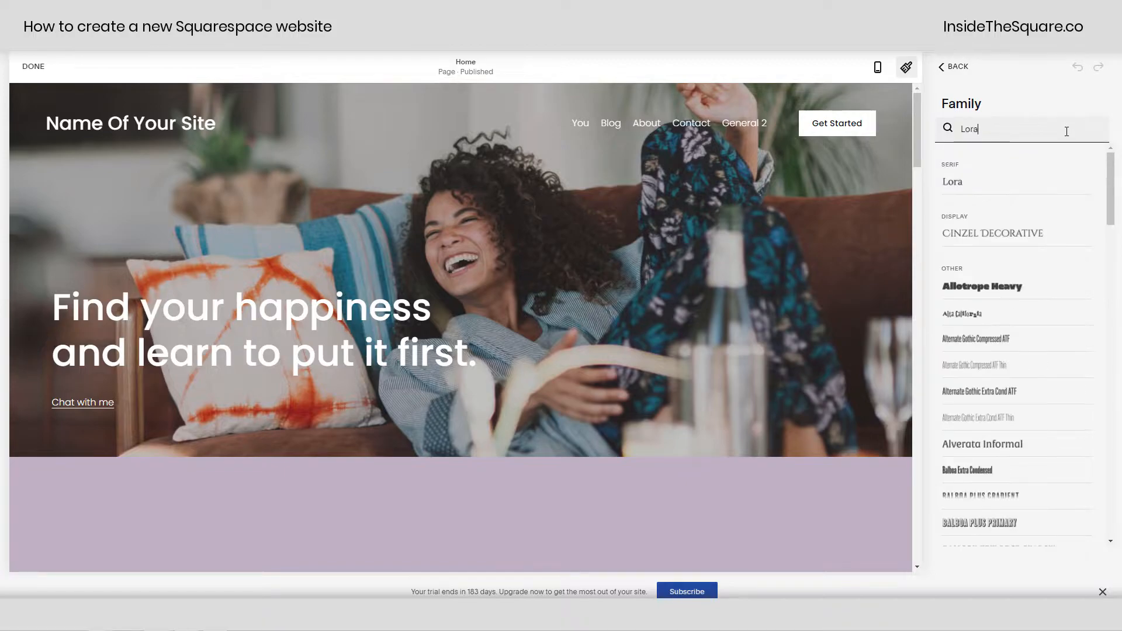
left_click(991, 189)
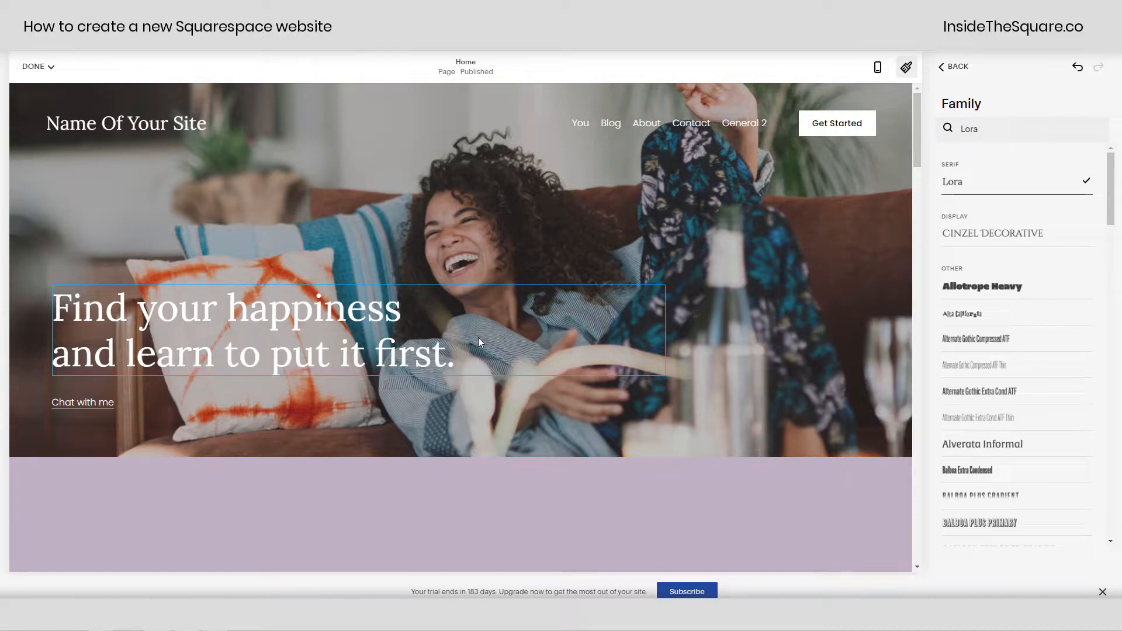
left_click(962, 77)
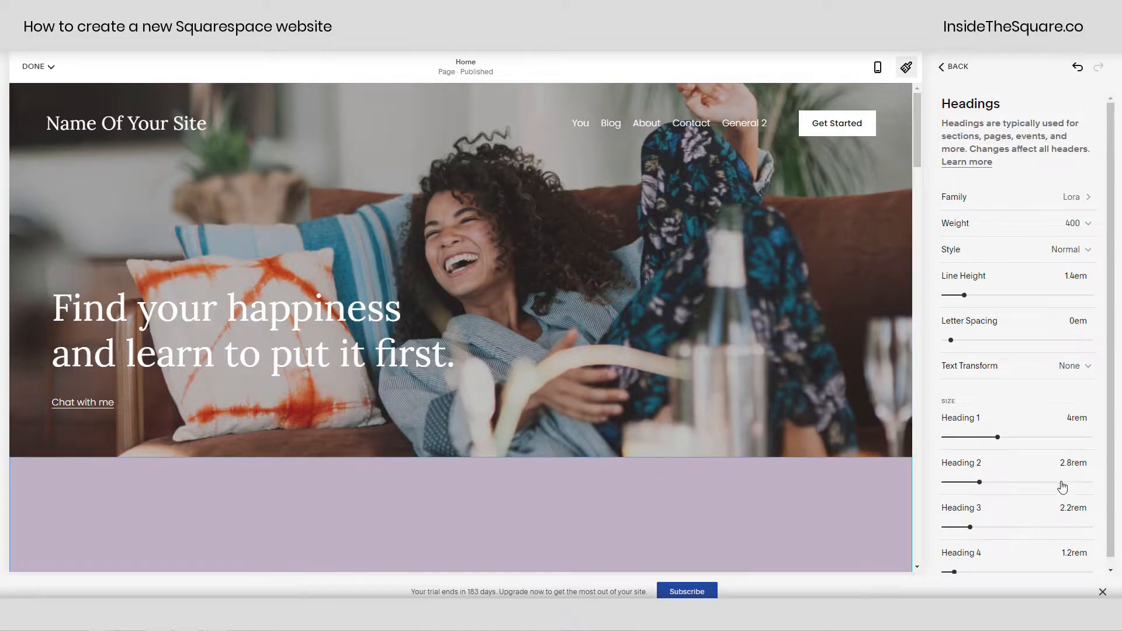
- Try a font weight of 700 on the headings, and restore the weight to 400
scroll(1063, 487, "down", 1)
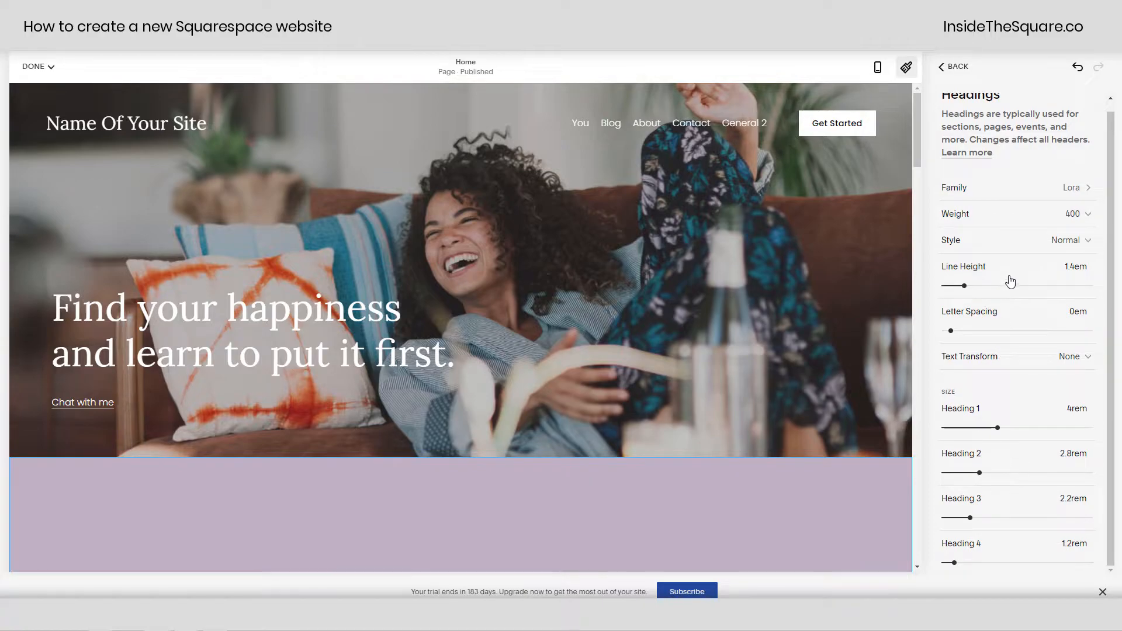
left_click(1000, 218)
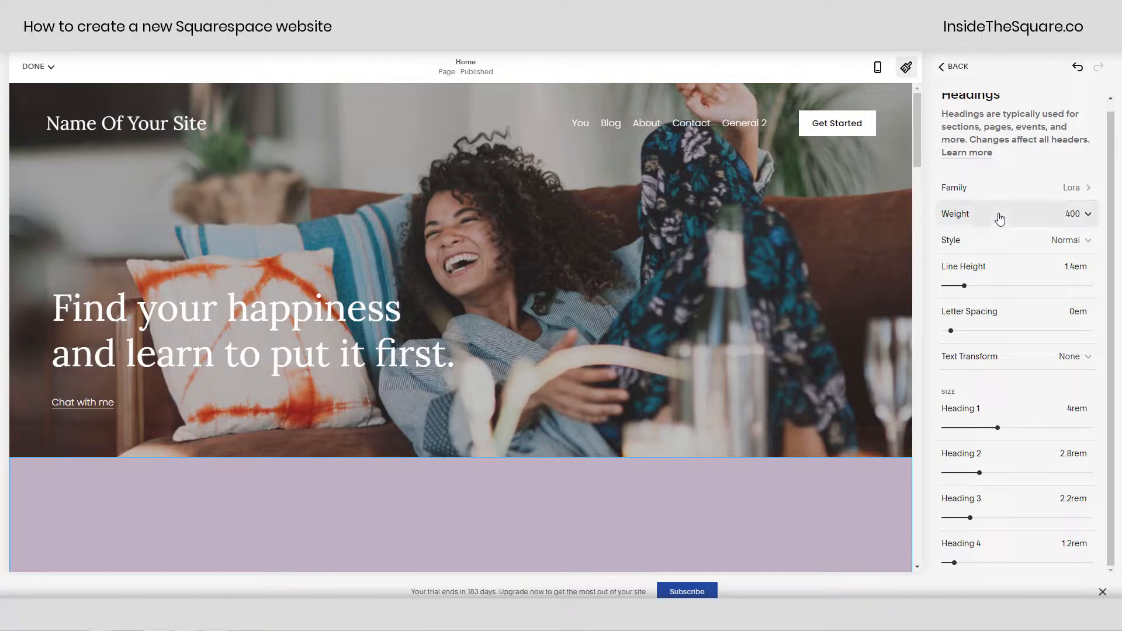
left_click(1025, 244)
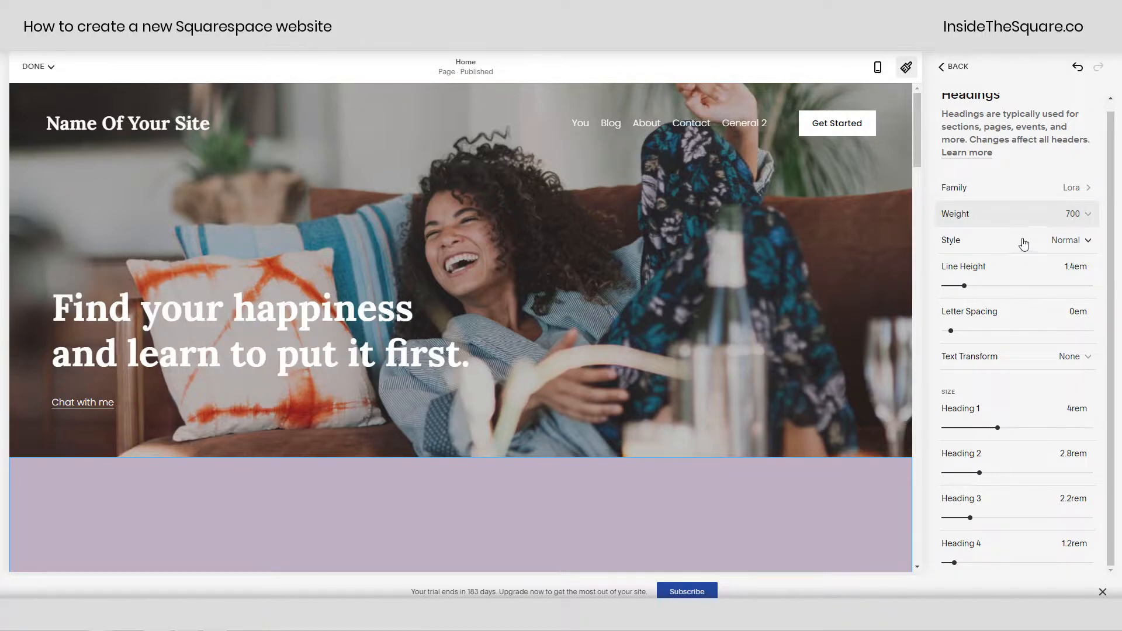
left_click(1019, 216)
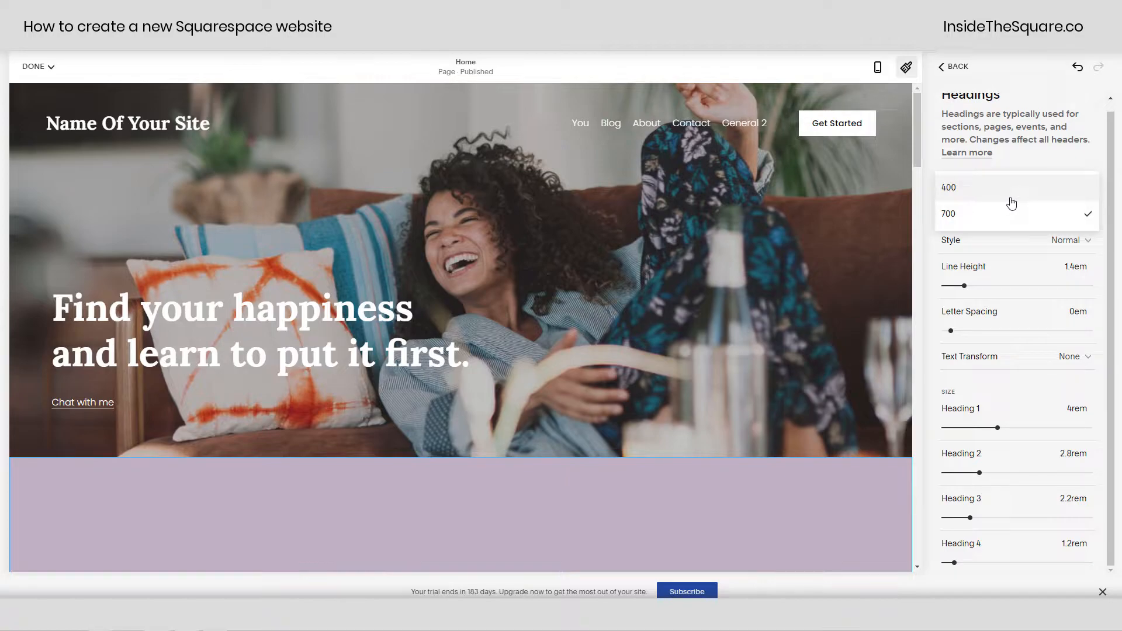
left_click(1012, 202)
scroll(1006, 377, "up", 1)
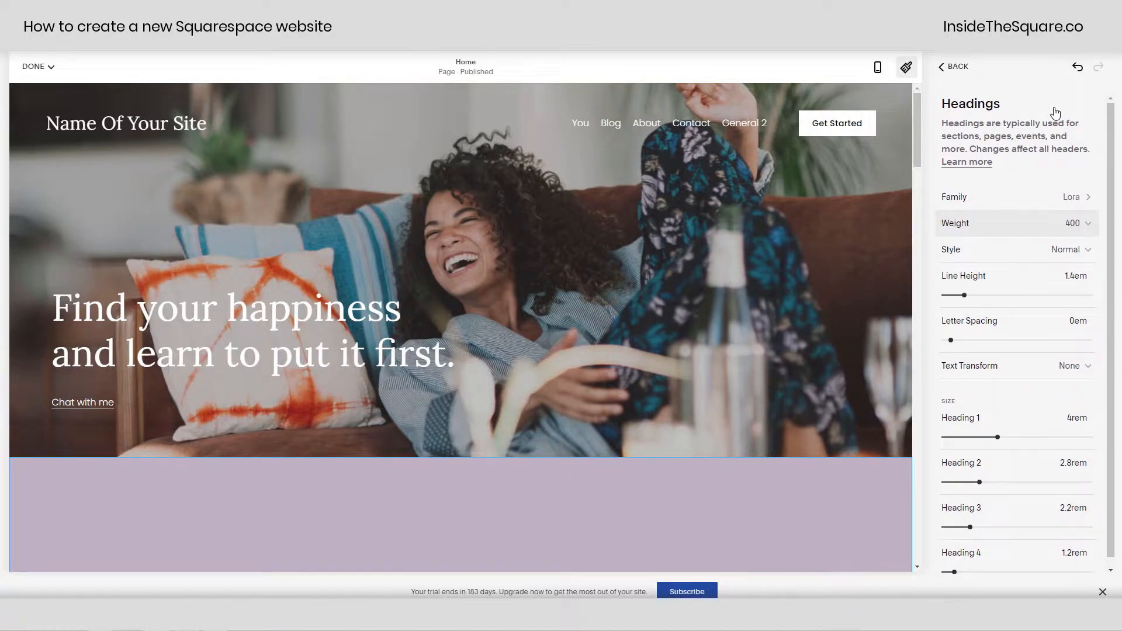
- Set the headings' font family back to Poppins and return to the site's font settings
left_click(1019, 196)
left_click(1032, 175)
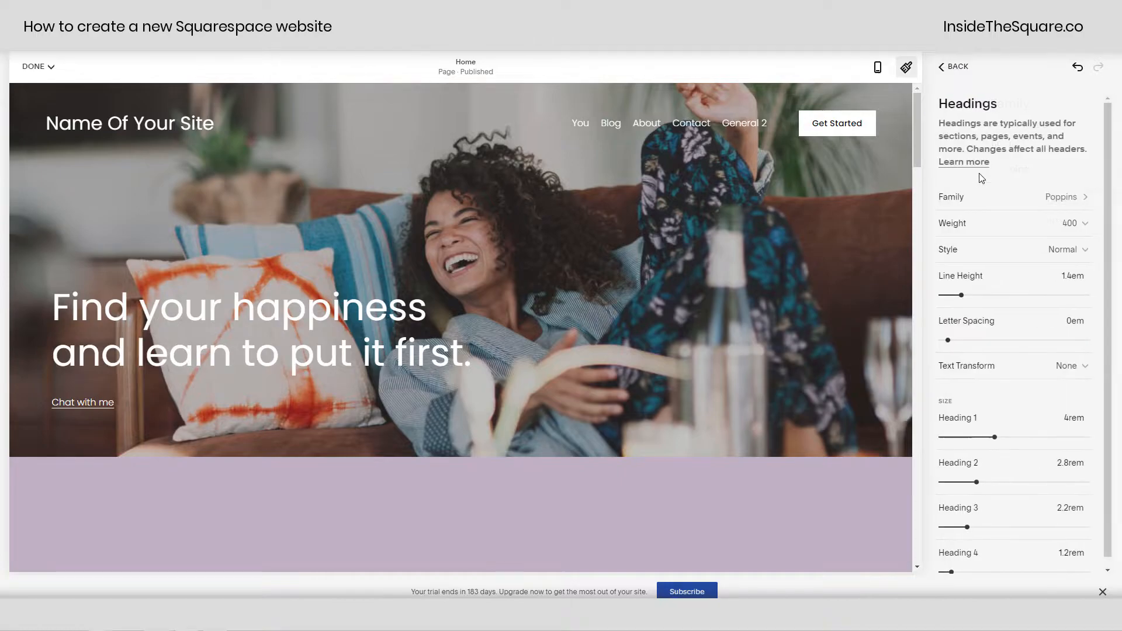
left_click(953, 72)
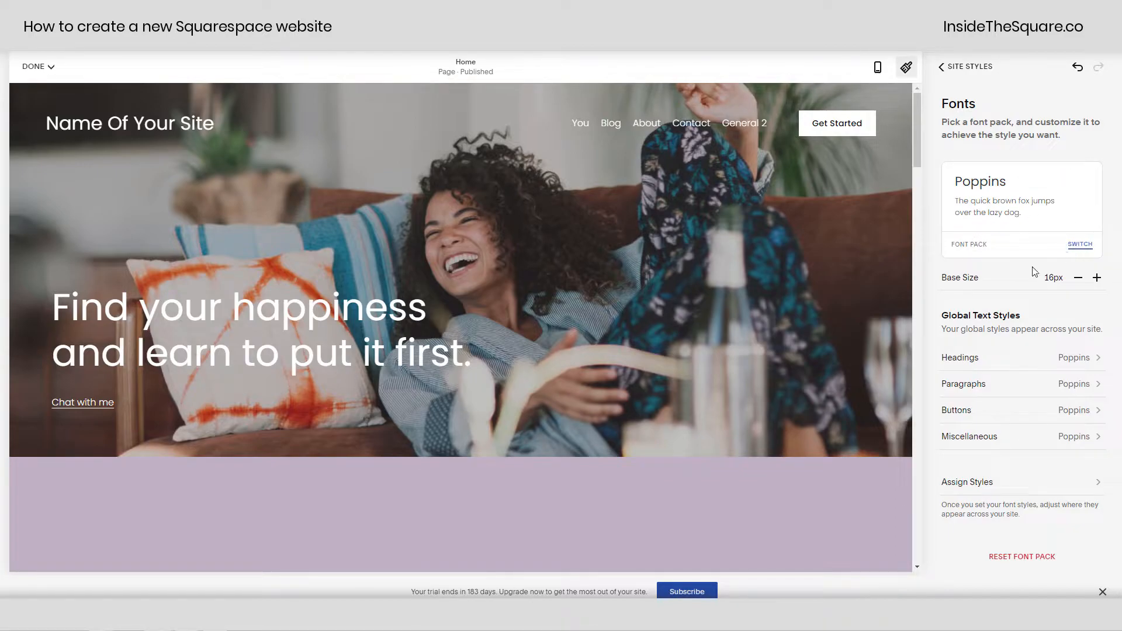
- View the full list of font families available for headings, and return to the site styles overview without choosing another font
left_click(994, 357)
left_click(1004, 206)
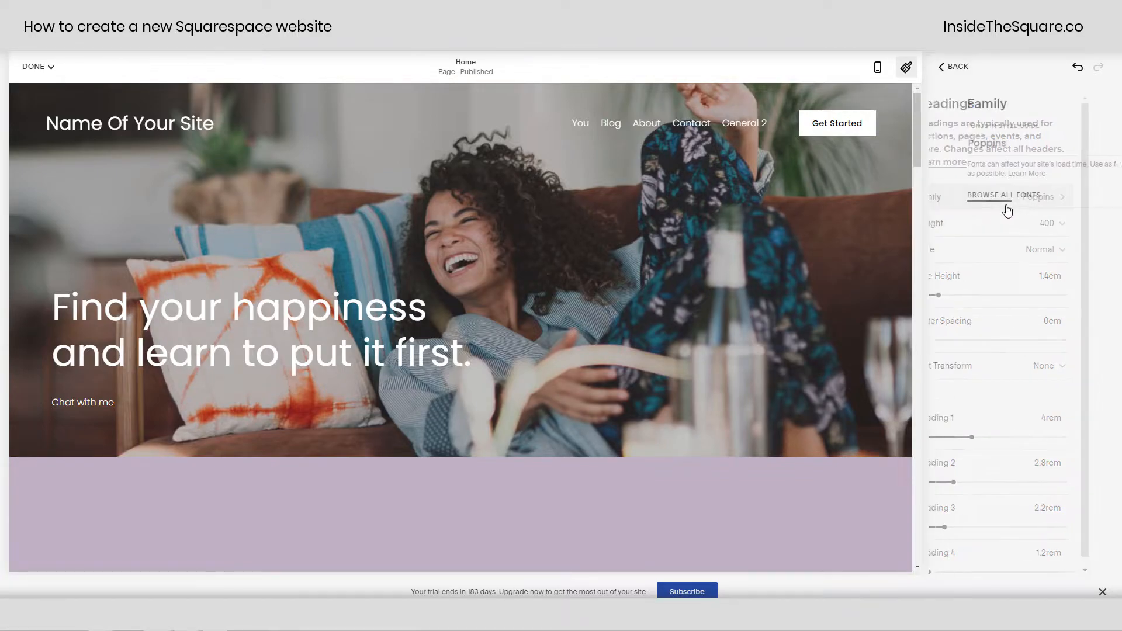
left_click(998, 197)
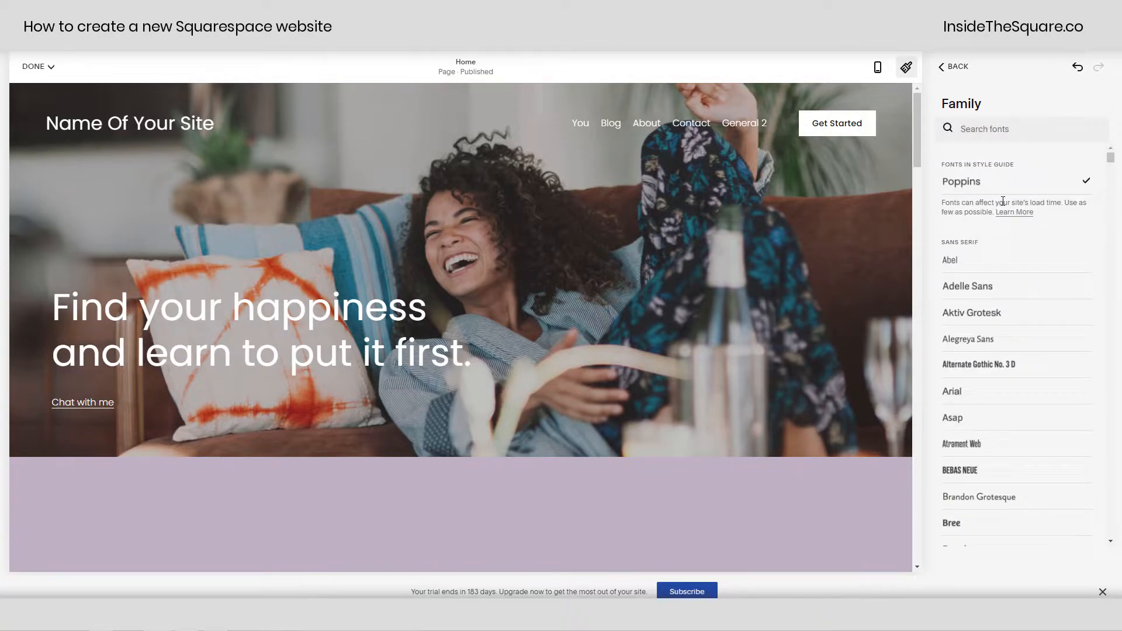
left_click(954, 76)
left_click(951, 73)
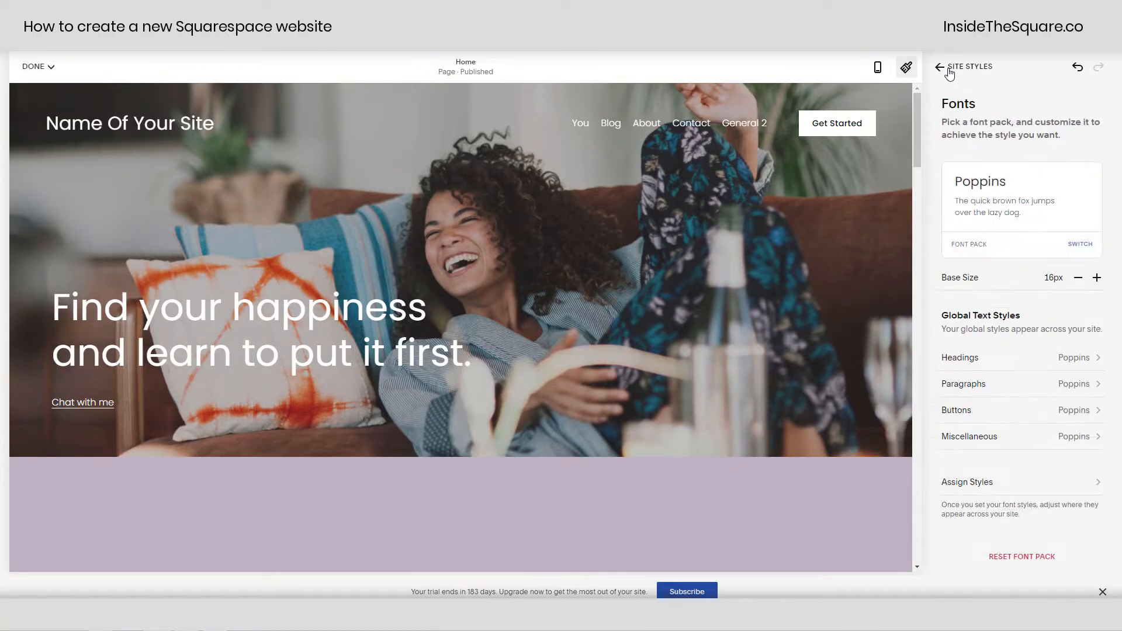
left_click(950, 69)
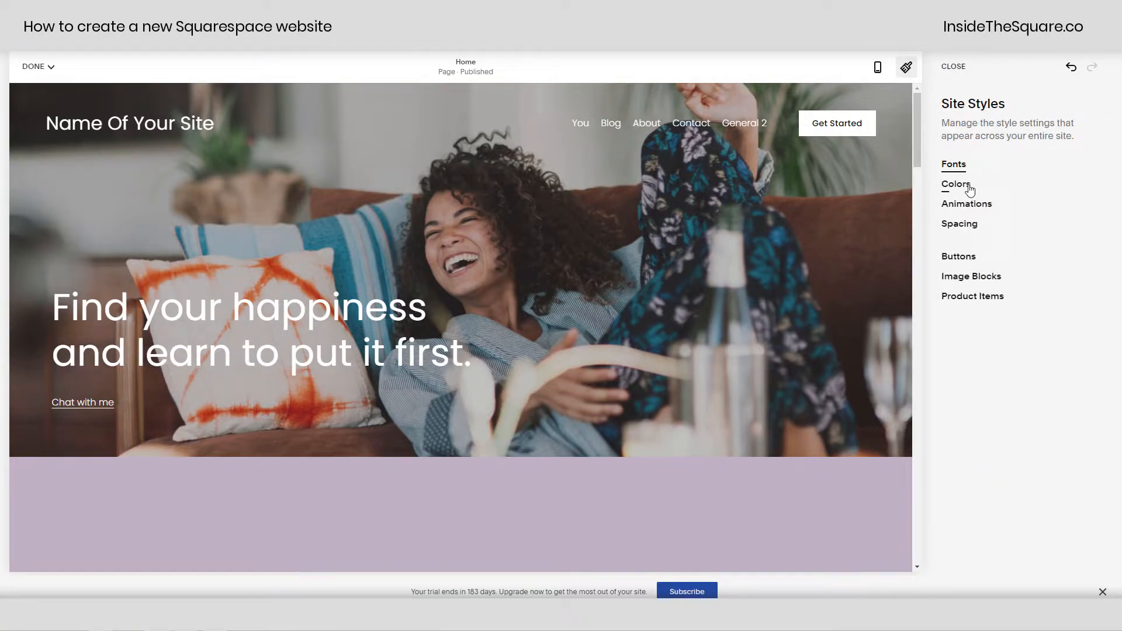
- Look over the color themes in the site's color settings and open the color palette for editing
left_click(967, 195)
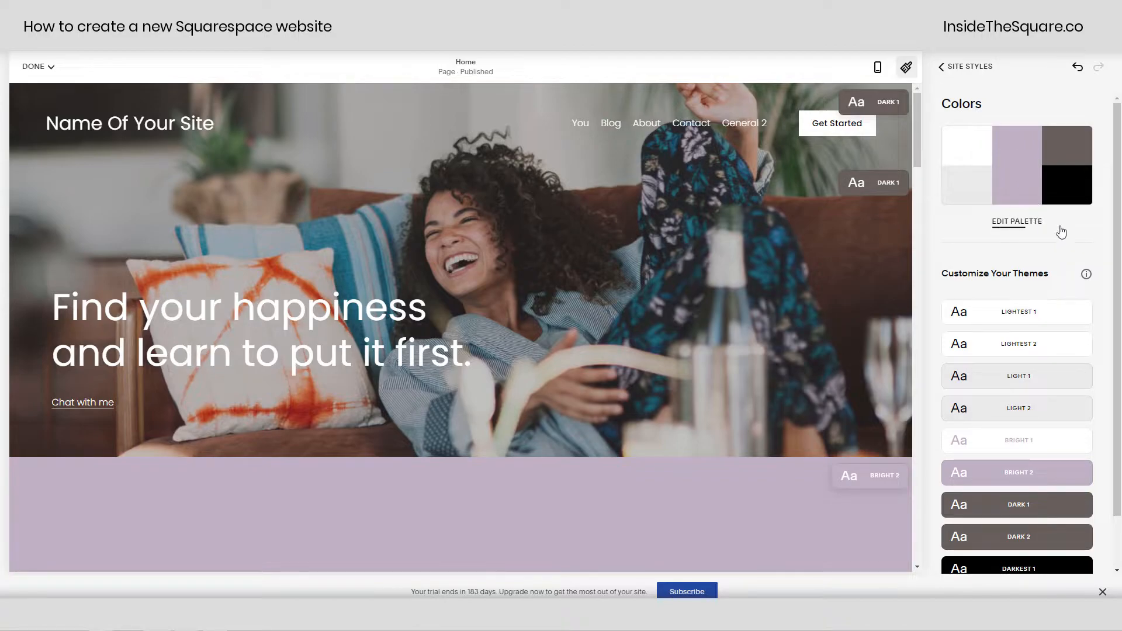
scroll(1064, 347, "down", 1)
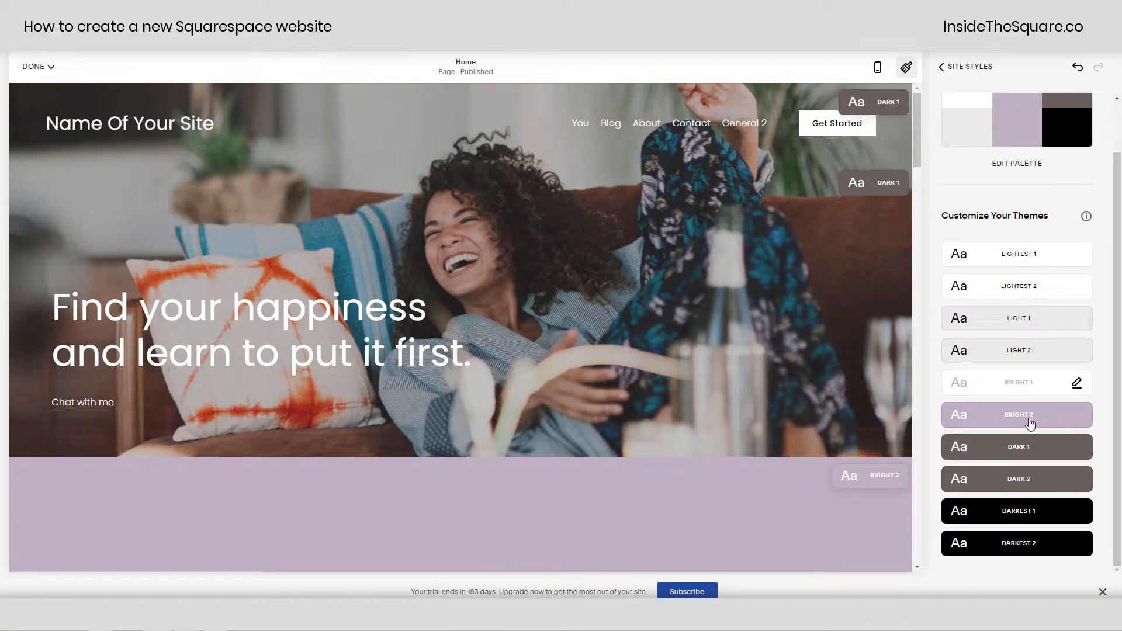
scroll(1032, 234, "up", 1)
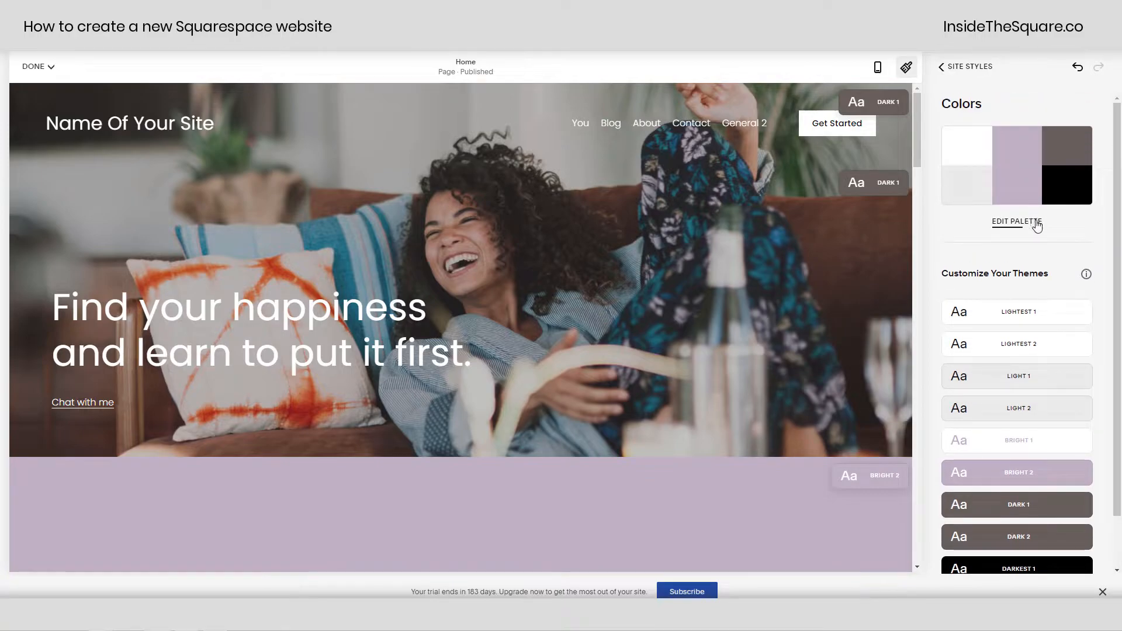
left_click(1031, 225)
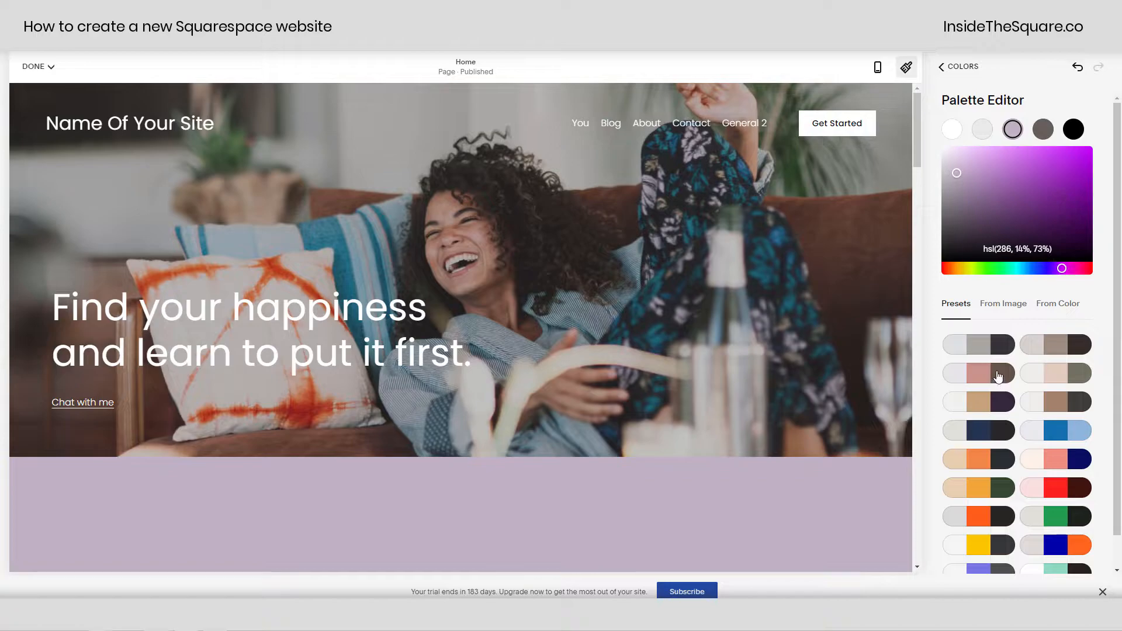
- Set the palette's middle accent color to hsl(182, 14%, 73%) and preview it down the home page
left_click(1019, 270)
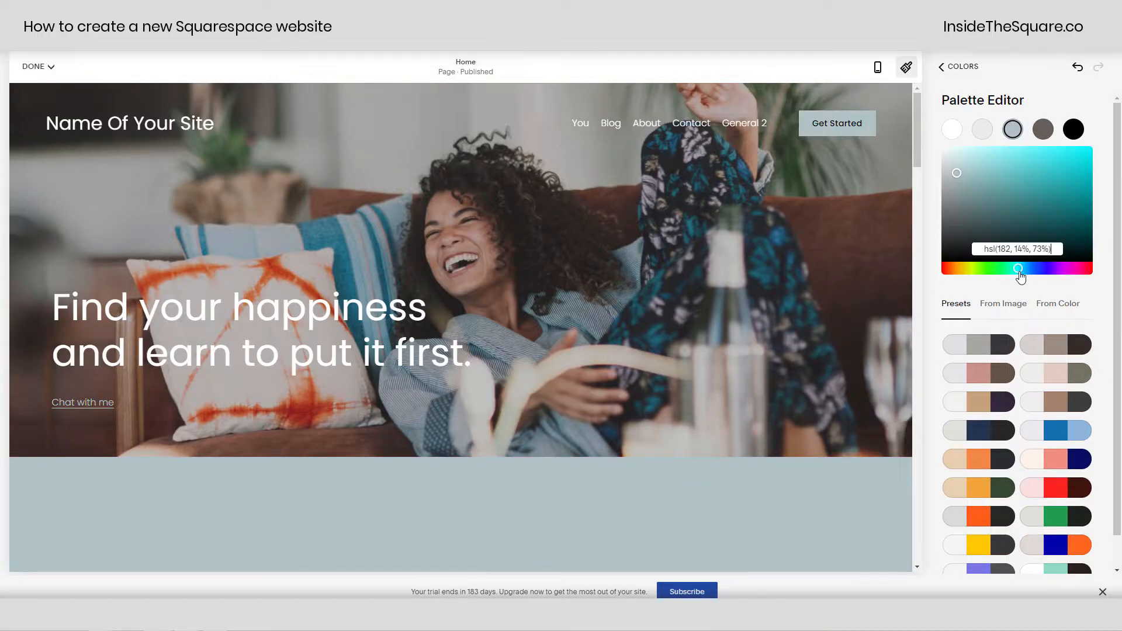
scroll(700, 415, "down", 4)
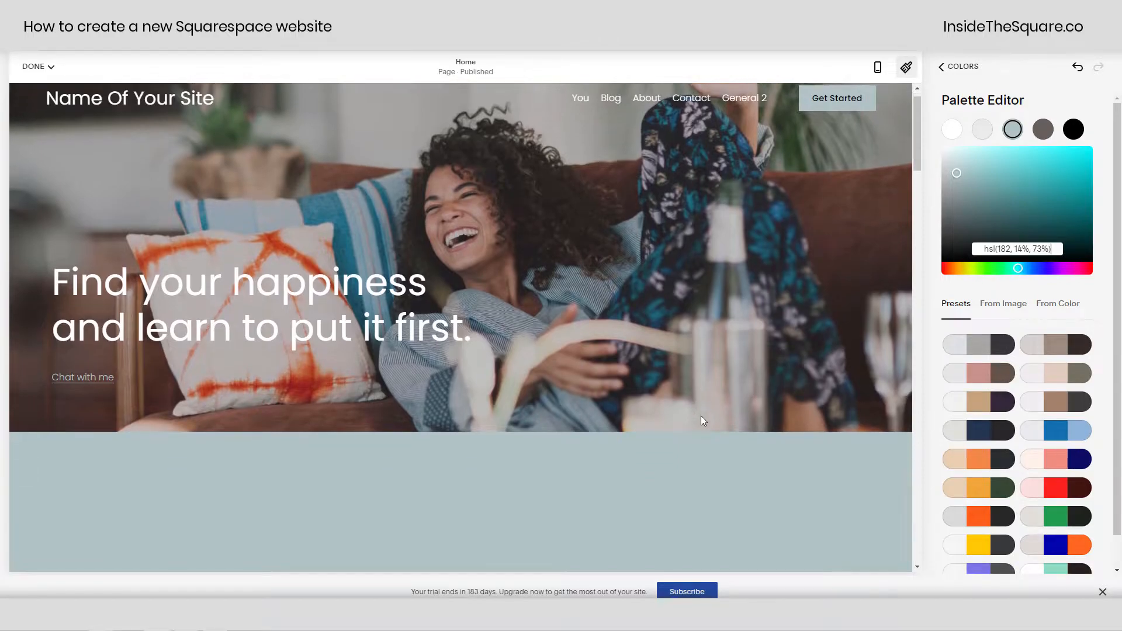
scroll(700, 415, "down", 8)
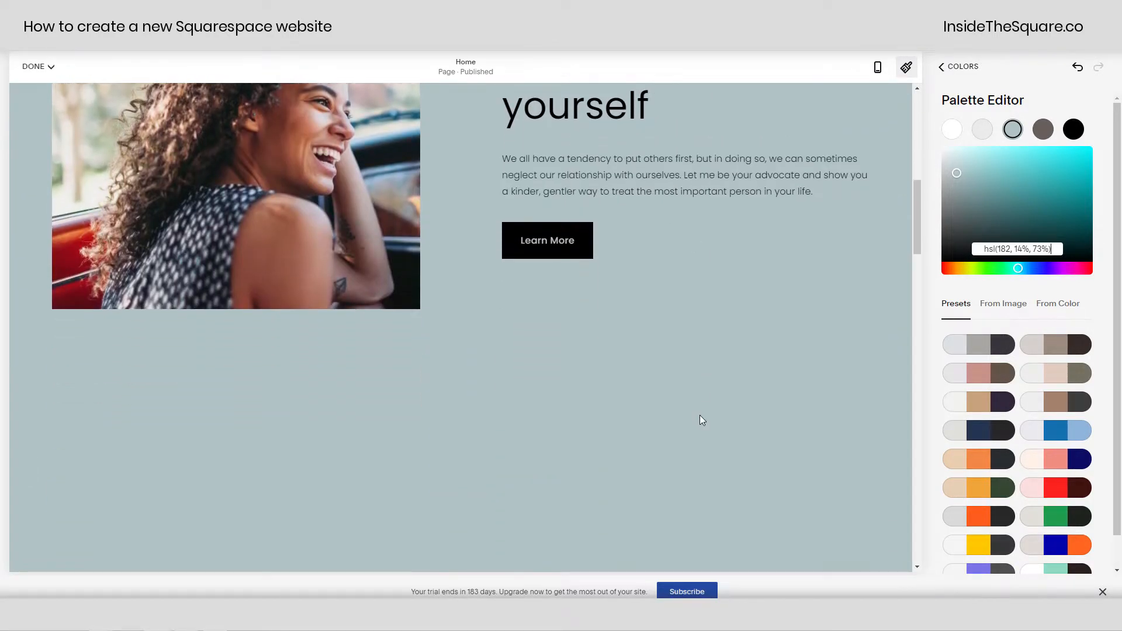
scroll(699, 415, "down", 5)
scroll(703, 408, "up", 20)
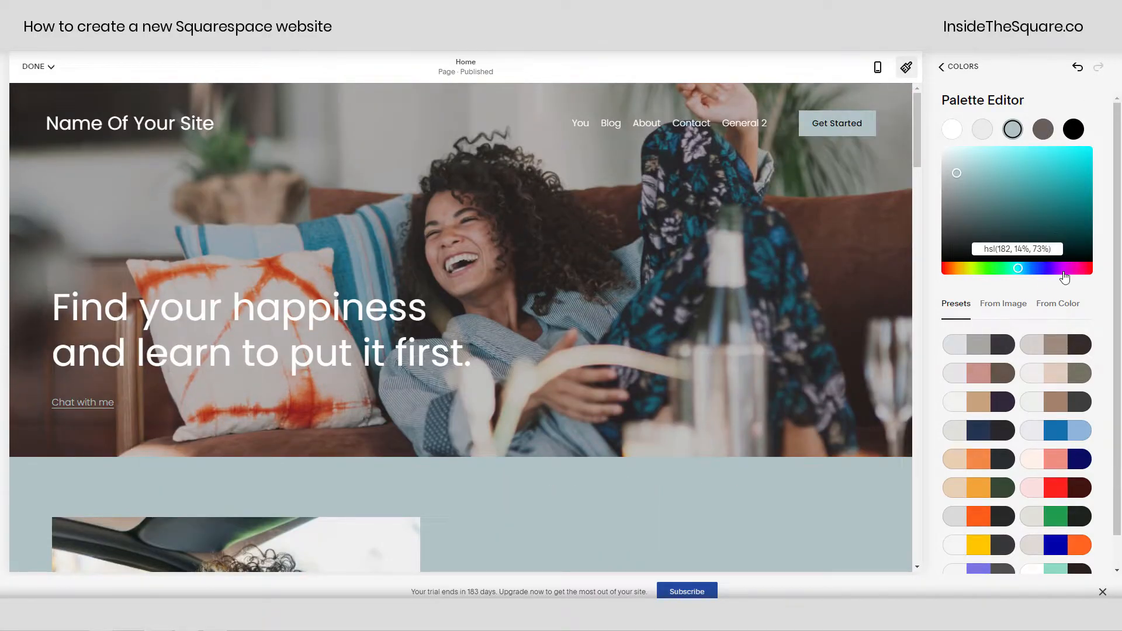
- Set the palette's accent color to hsl(110, 14%, 73%), preview it down the home page, and return to the color settings
left_click(990, 270)
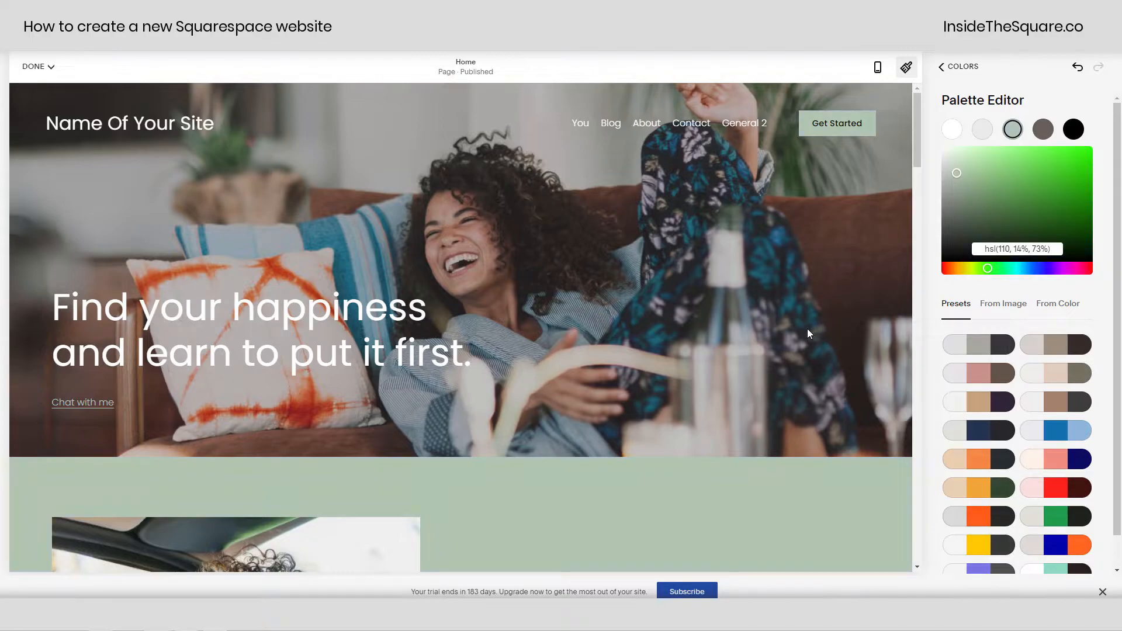
scroll(799, 332, "down", 2)
scroll(789, 331, "down", 15)
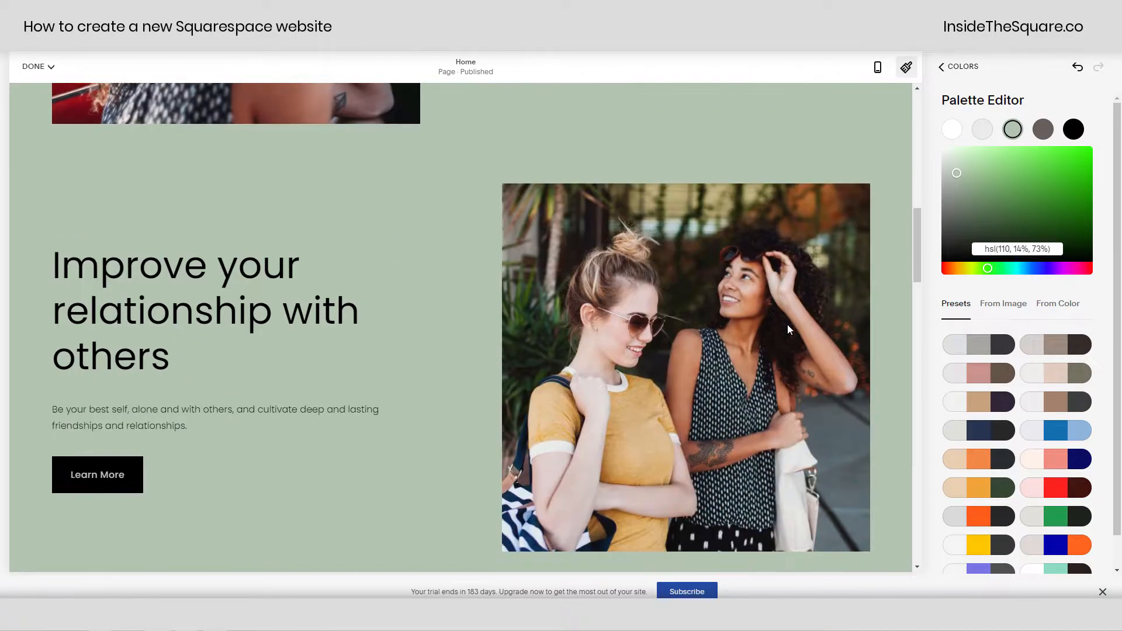
scroll(788, 319, "up", 15)
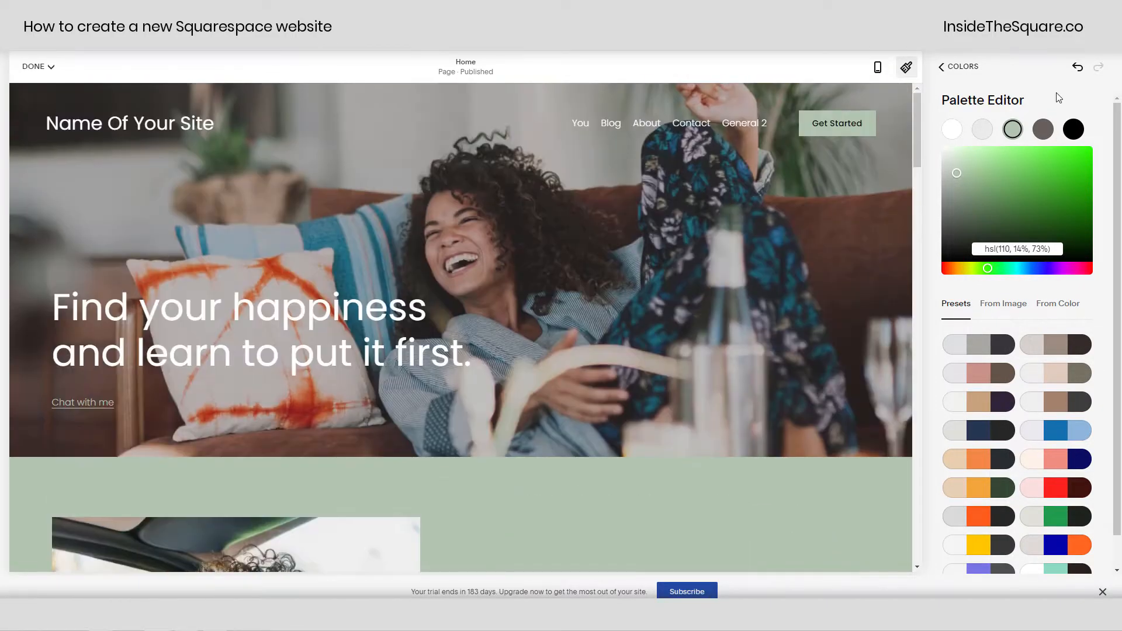
left_click(961, 66)
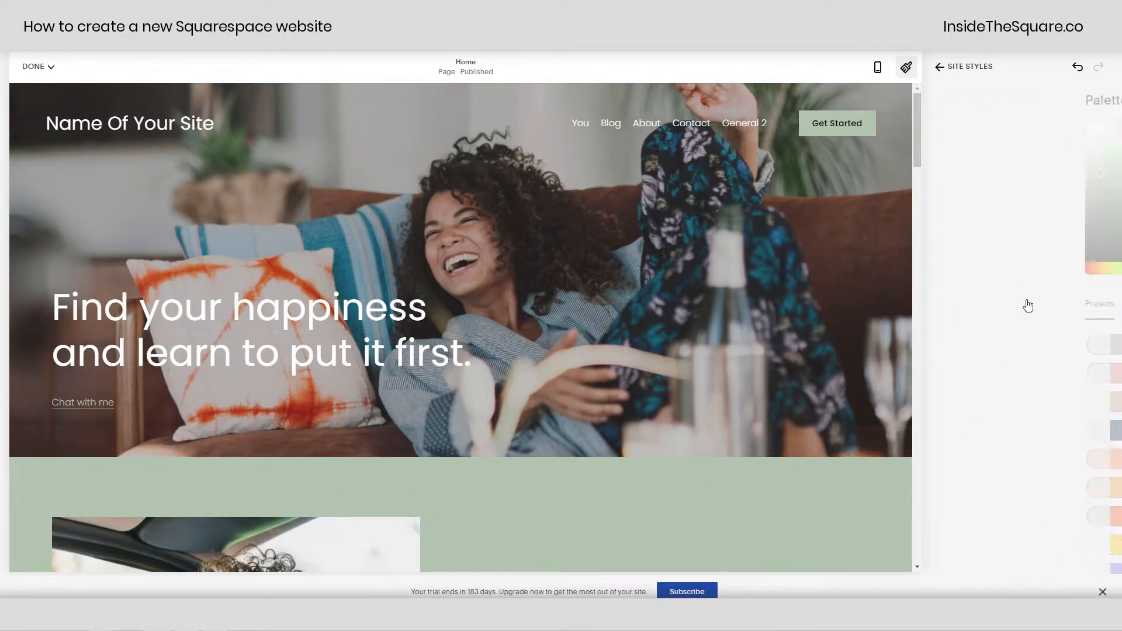
- Open the Lightest 1 theme for editing and compare the palette and custom color choices for its site title
scroll(1064, 371, "down", 1)
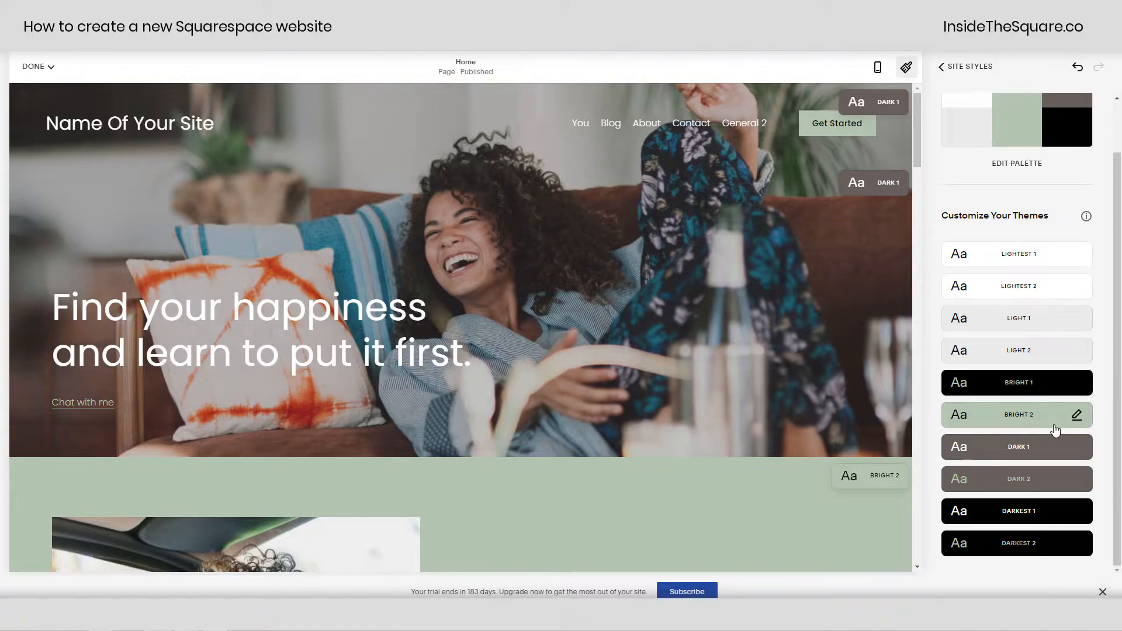
scroll(1062, 346, "up", 1)
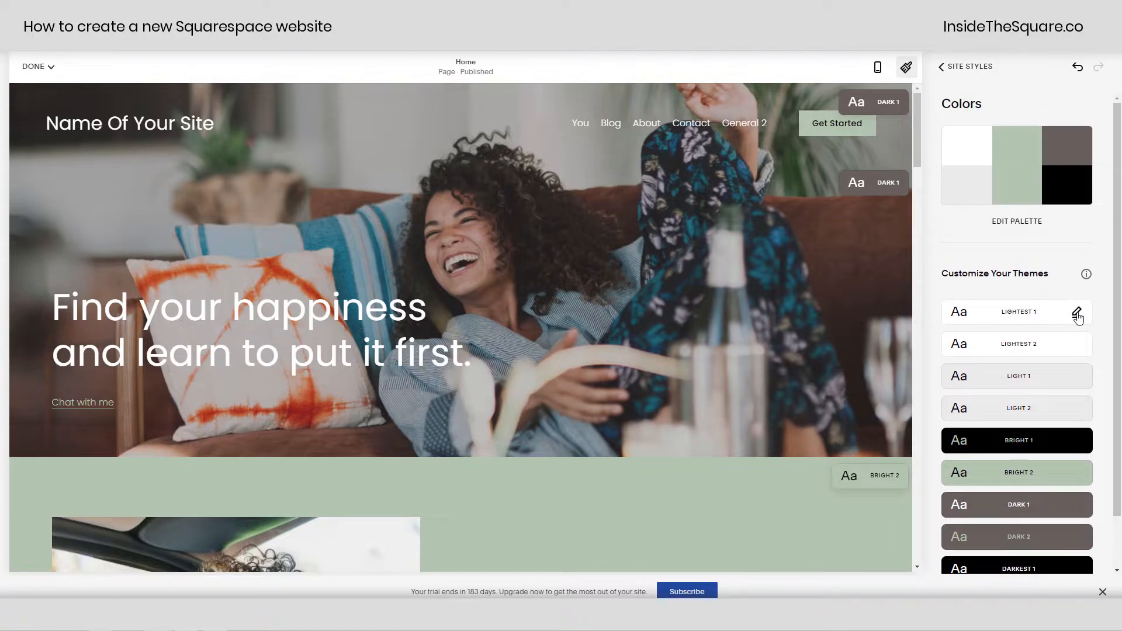
left_click(1078, 316)
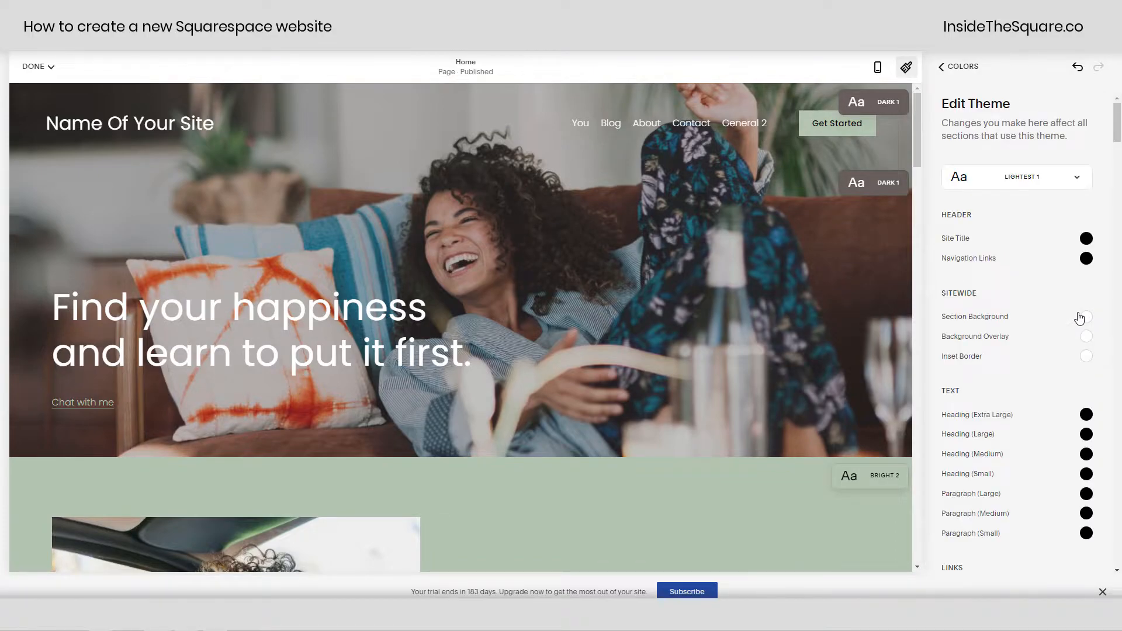
left_click(1087, 239)
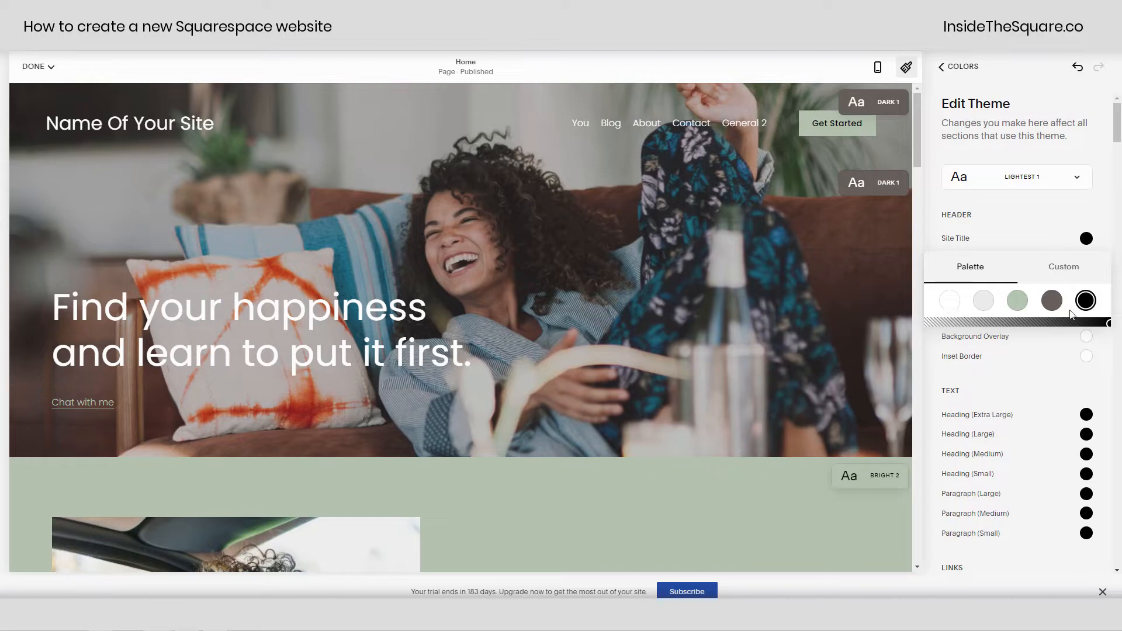
left_click(1082, 267)
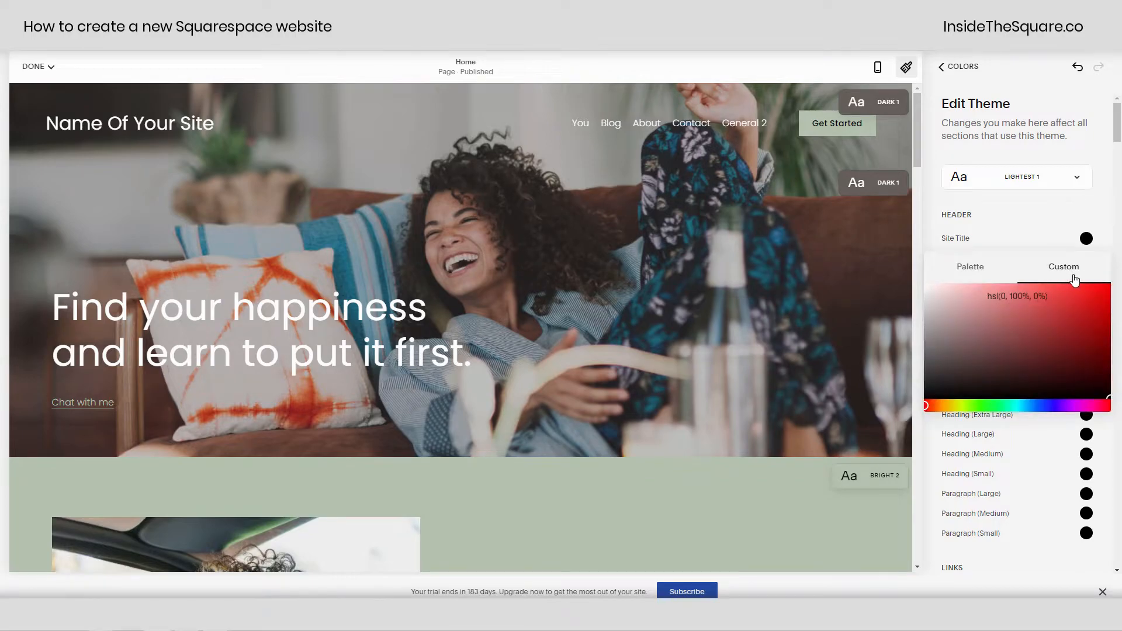
left_click(978, 275)
left_click(1076, 269)
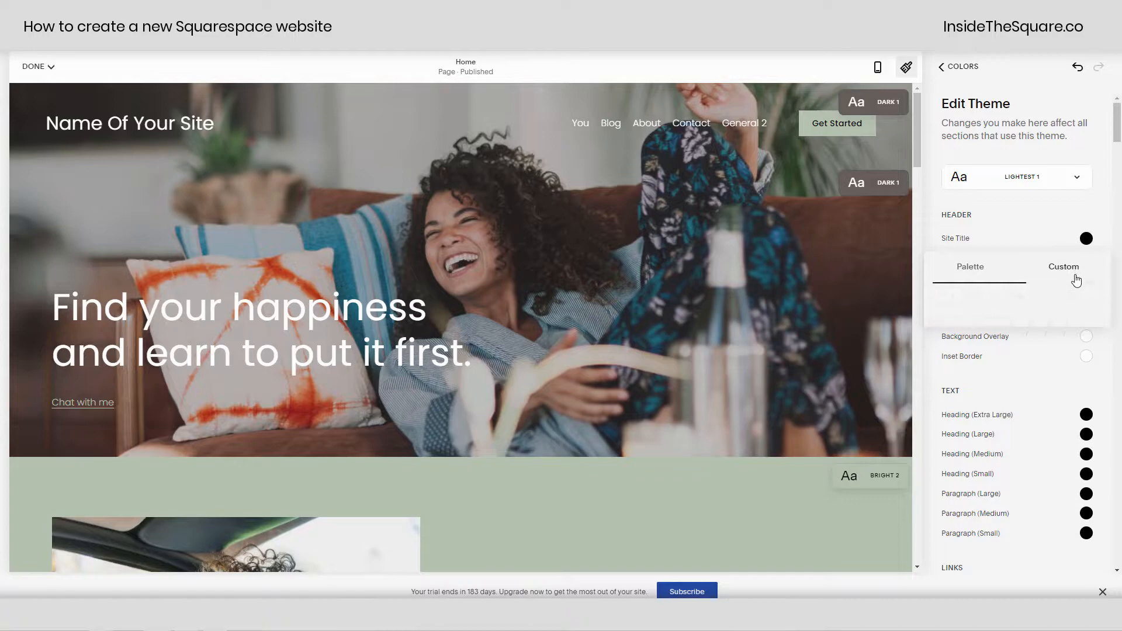
- Compare the palette and custom color choices for the Lightest 1 theme's site title once more and return to the color settings
left_click(1101, 214)
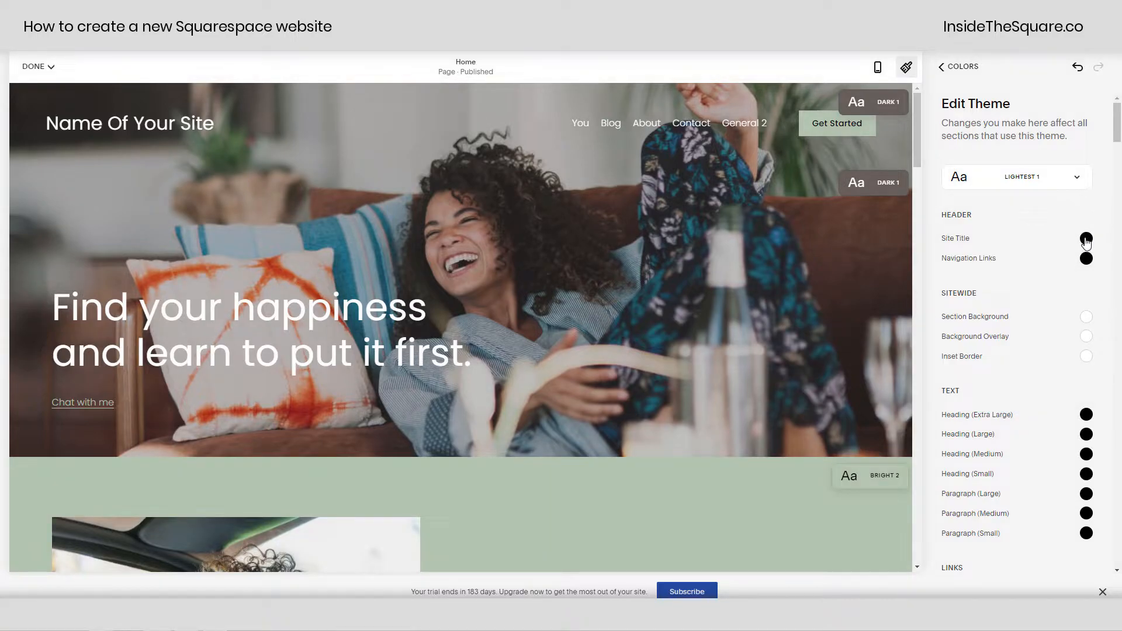
left_click(1087, 241)
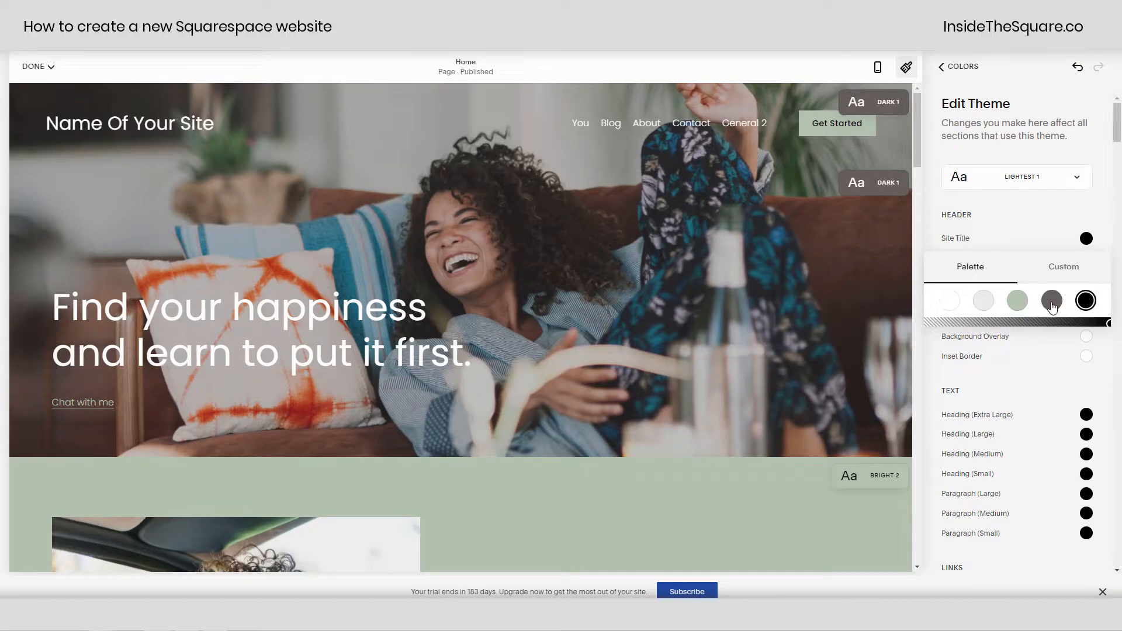
left_click(1066, 269)
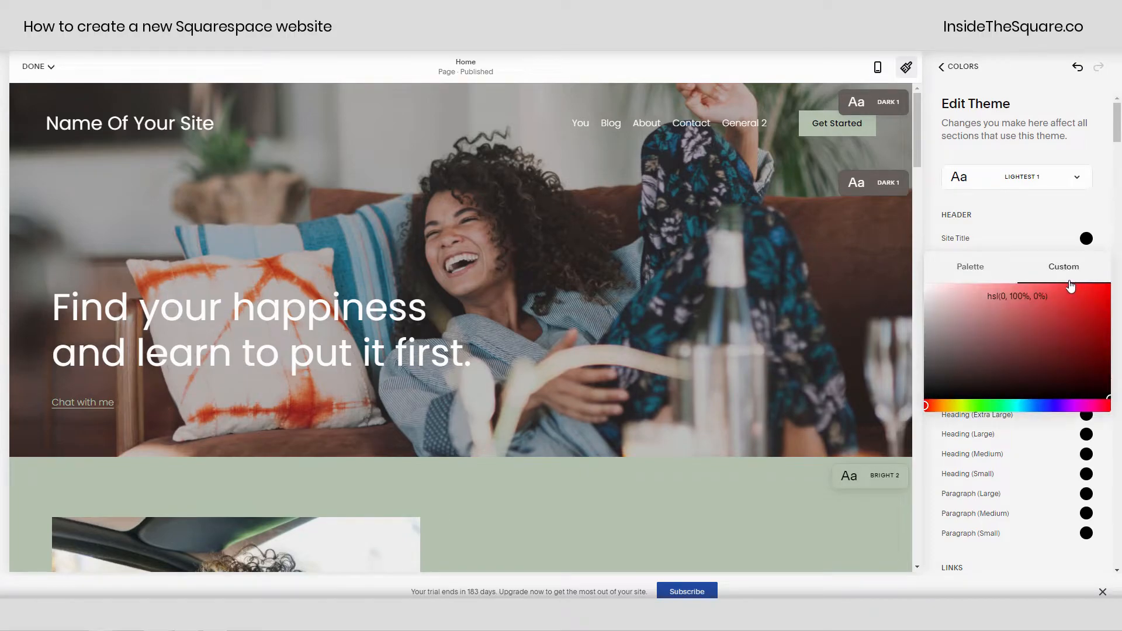
left_click(977, 72)
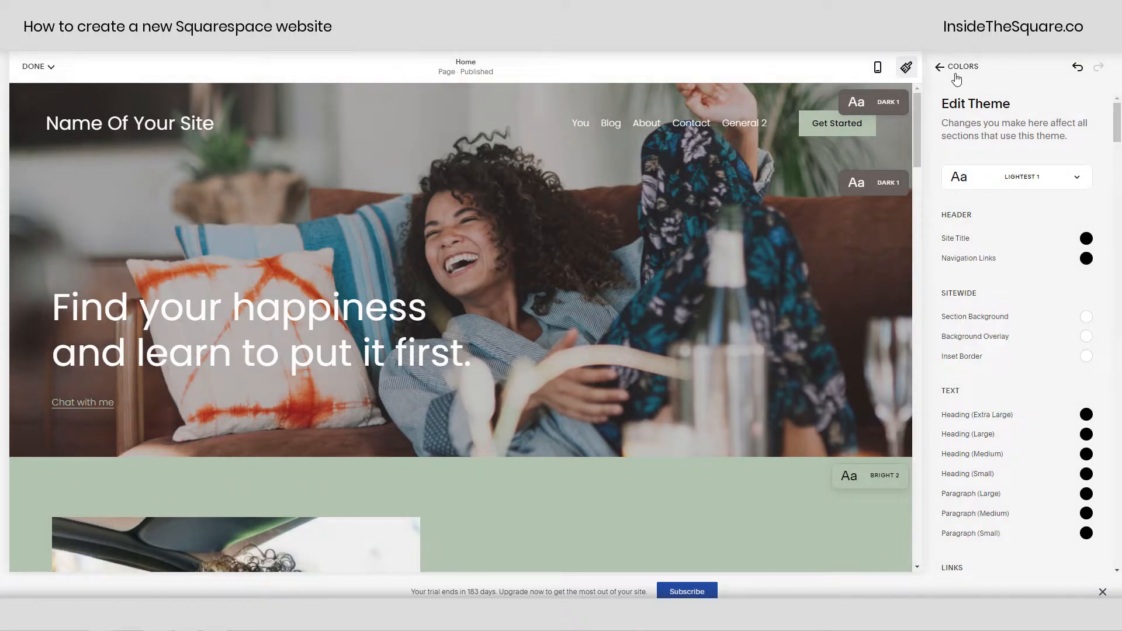
left_click(959, 67)
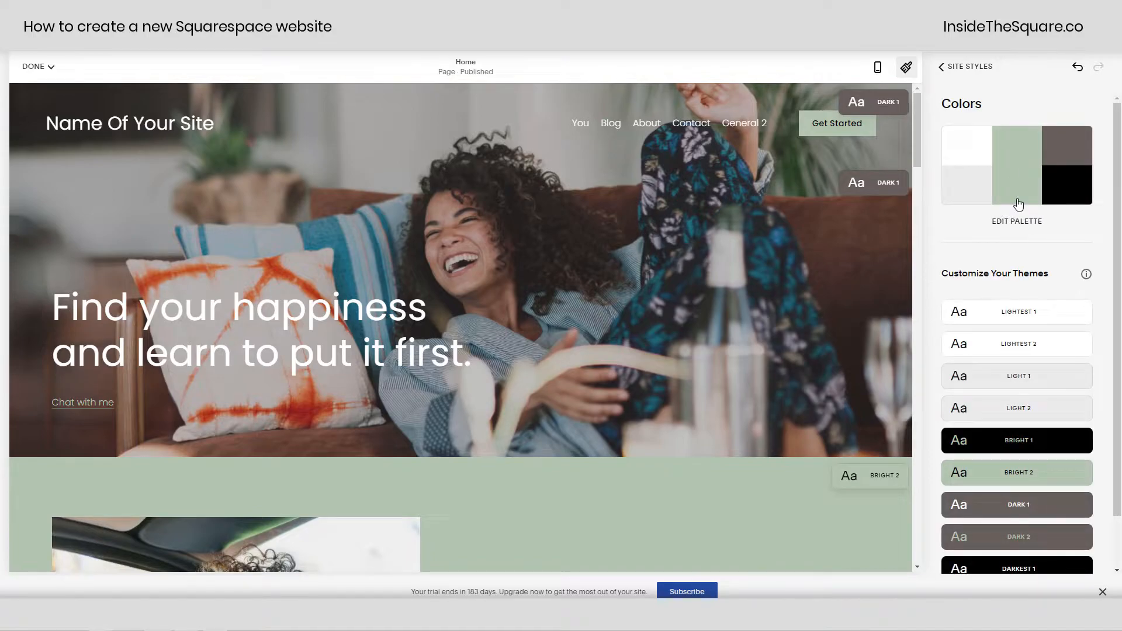
- Set the palette's middle accent color to hsl(286, 14%, 73%) and look through the preset, image-based and color-based palette options
left_click(1019, 204)
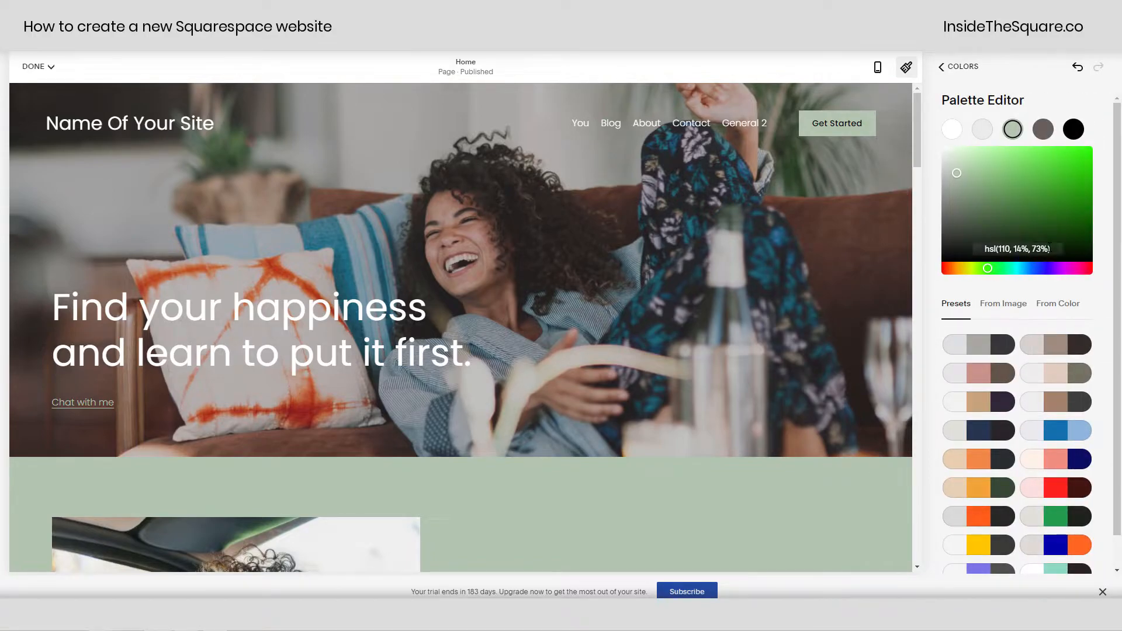
left_click(1063, 267)
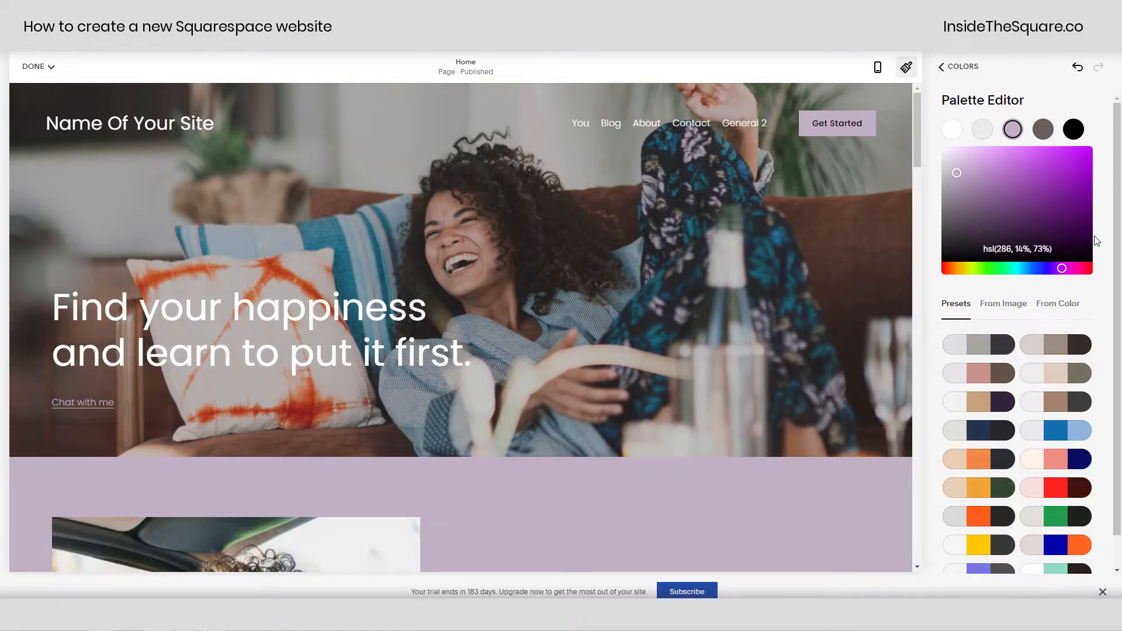
scroll(1096, 310, "down", 2)
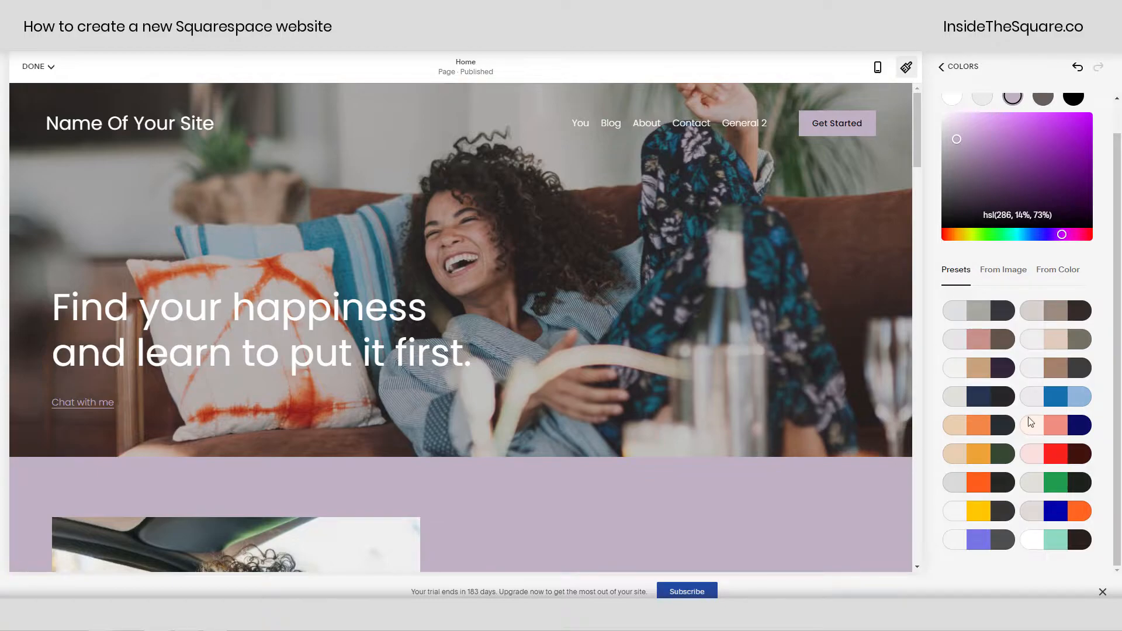
left_click(1016, 272)
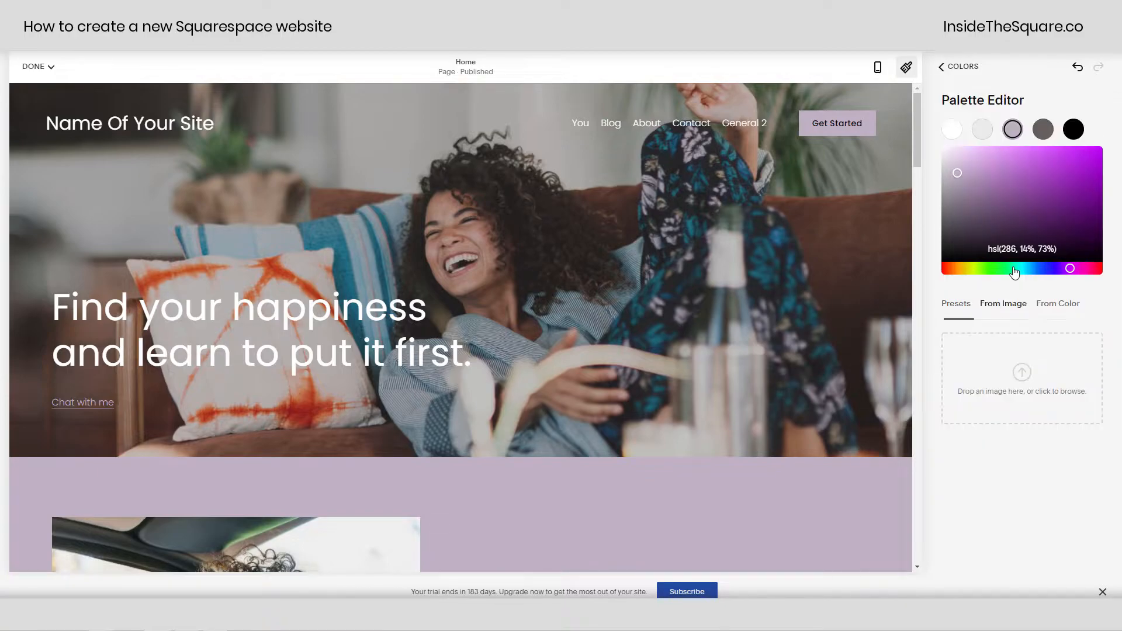
left_click(1058, 305)
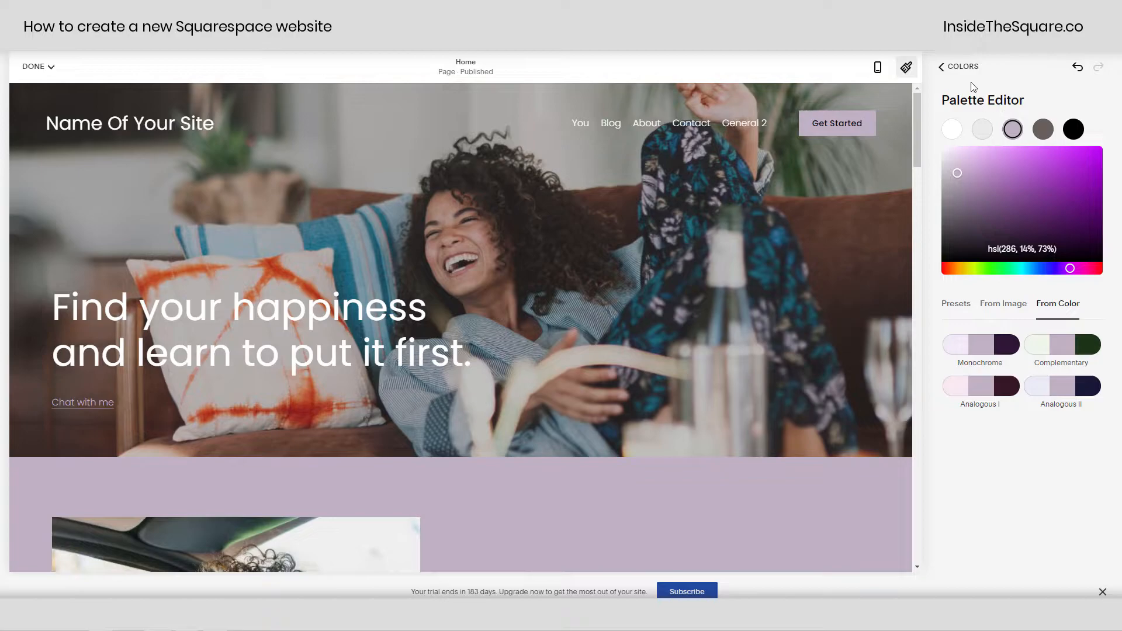
left_click(954, 68)
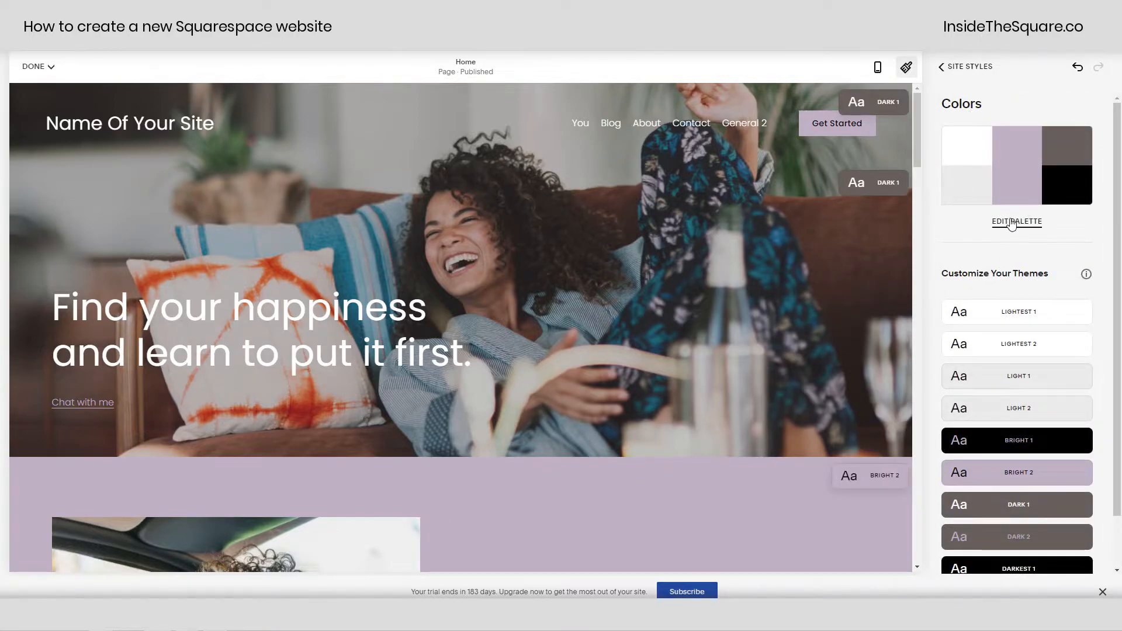
- Look over the full list of color themes and open the Lightest 1 theme for editing
scroll(1023, 339, "down", 1)
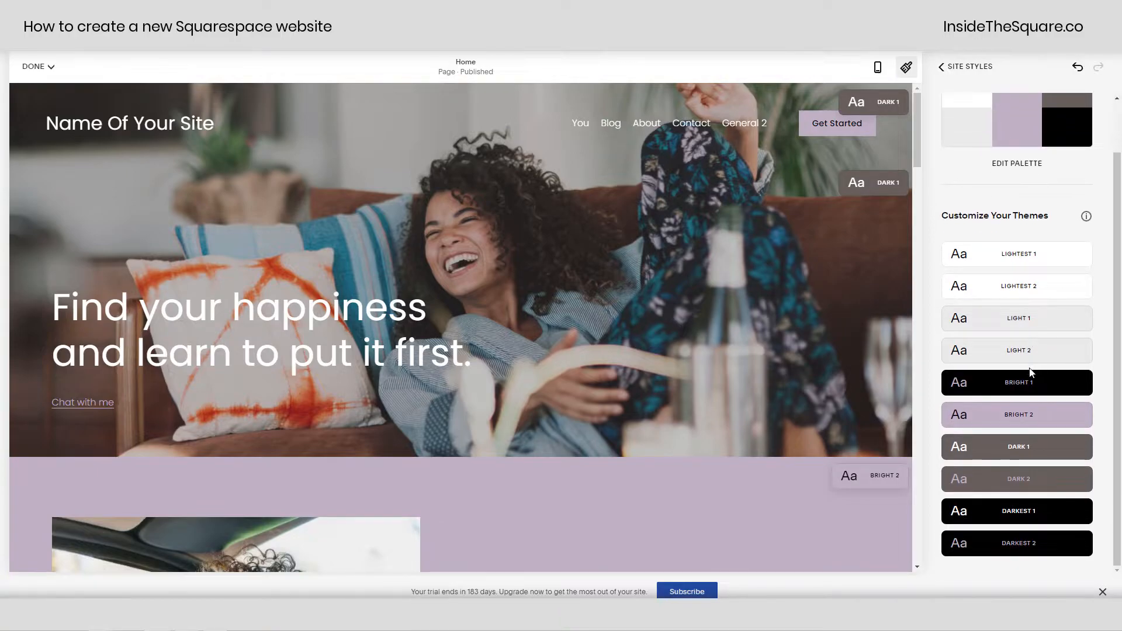
scroll(1047, 515, "up", 1)
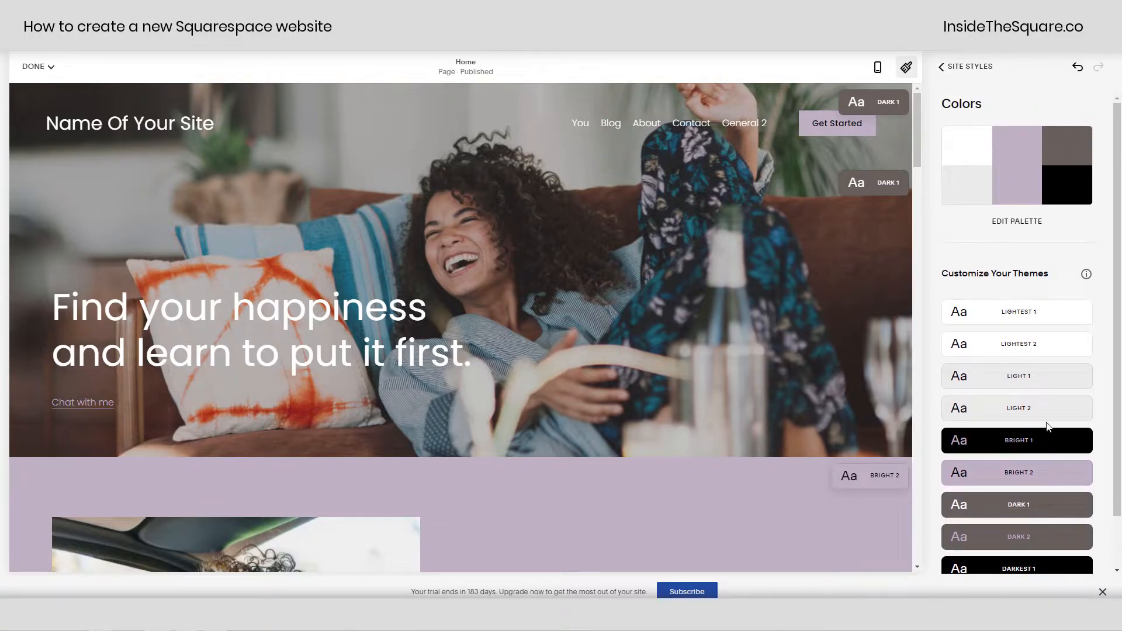
scroll(1047, 427, "down", 1)
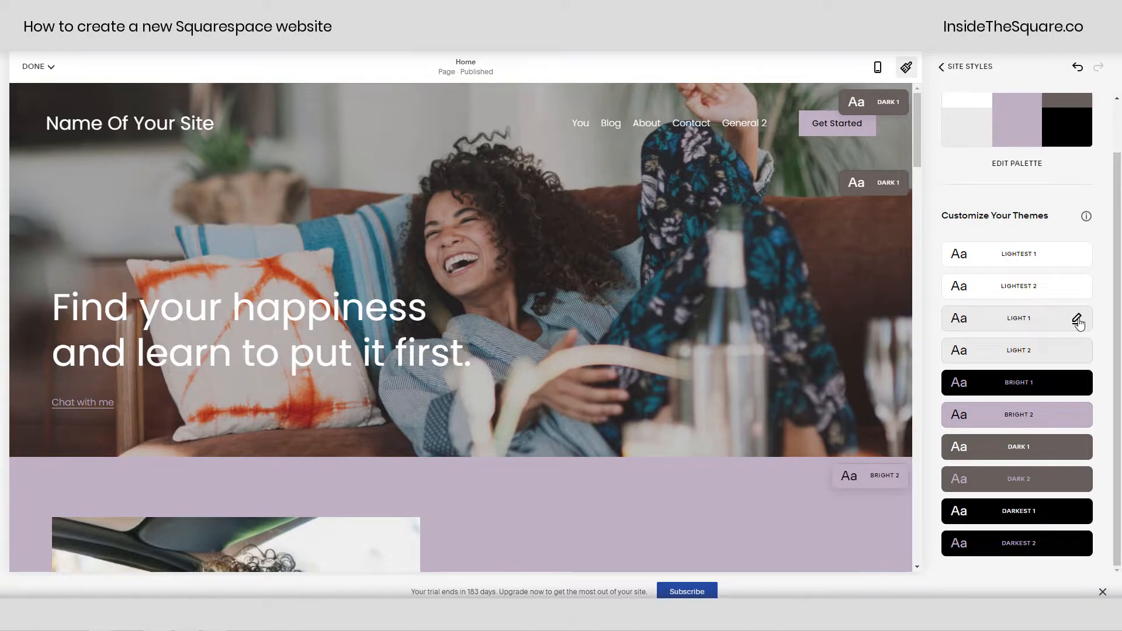
left_click(1078, 256)
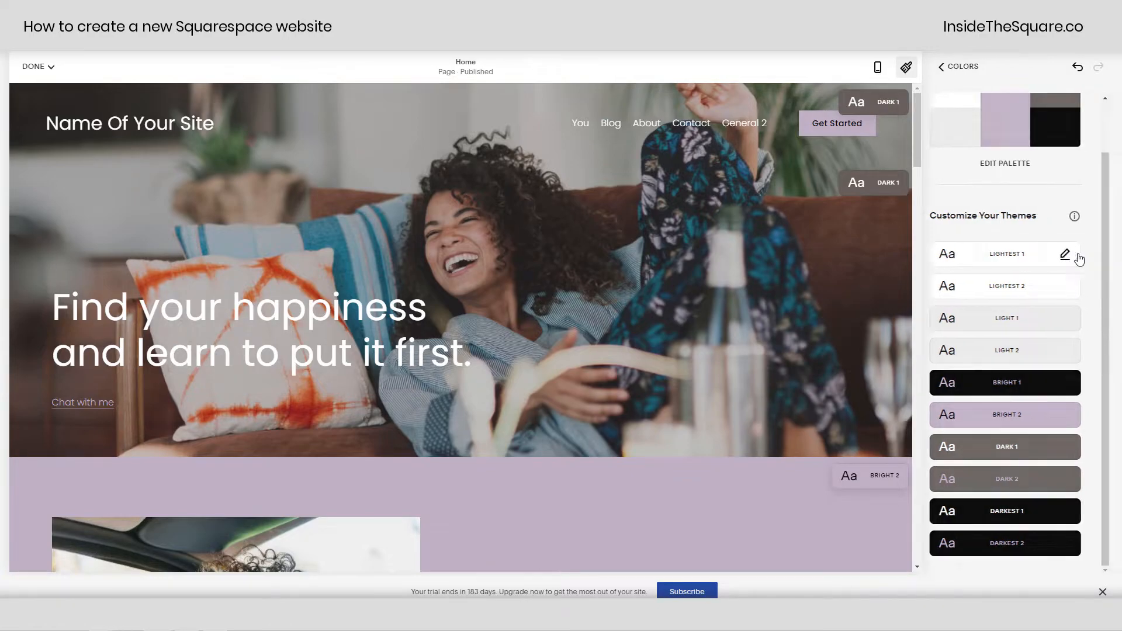
left_click(1078, 256)
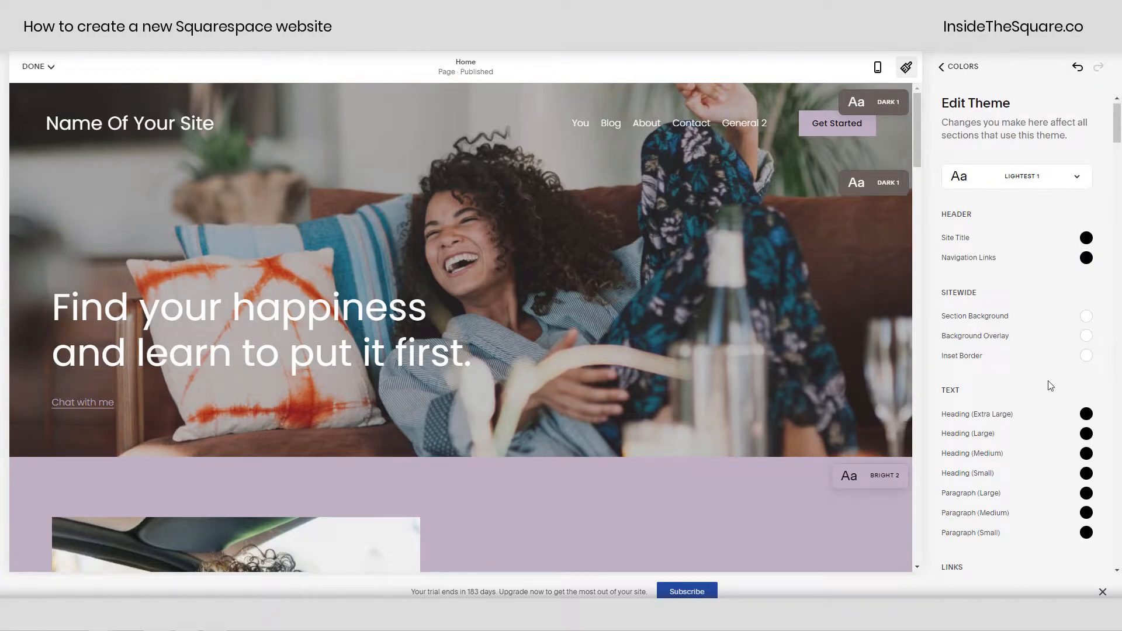
- Examine the Lightest 1 theme's element colors, including the palette and custom choices for a card button background, and return to the color settings
scroll(1051, 385, "down", 12)
scroll(1046, 344, "down", 6)
left_click(1085, 268)
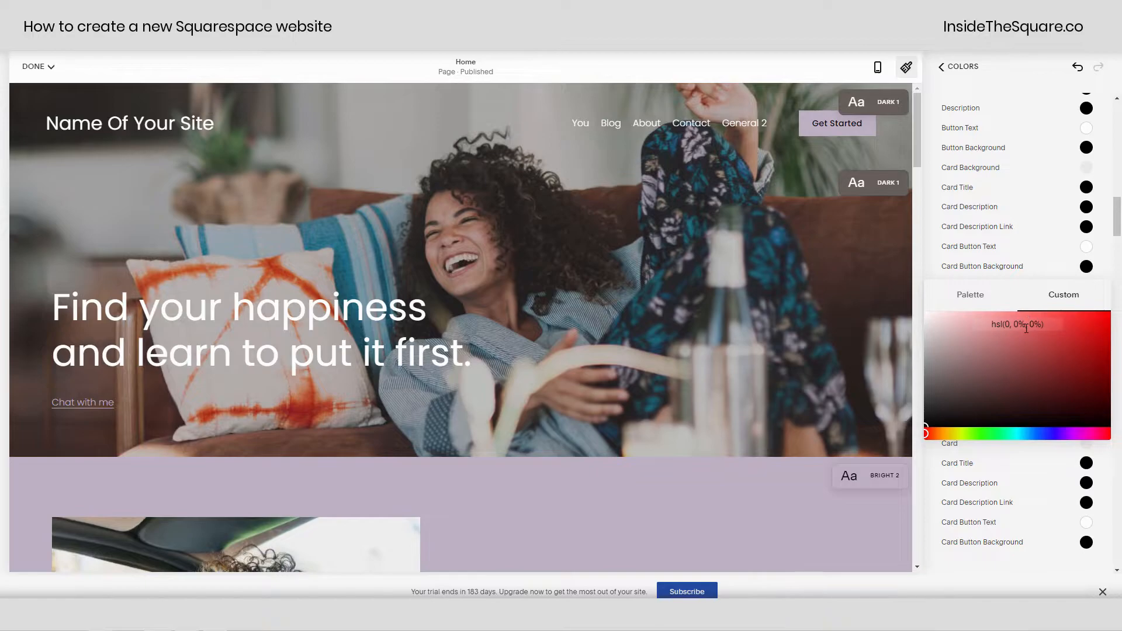
left_click(972, 303)
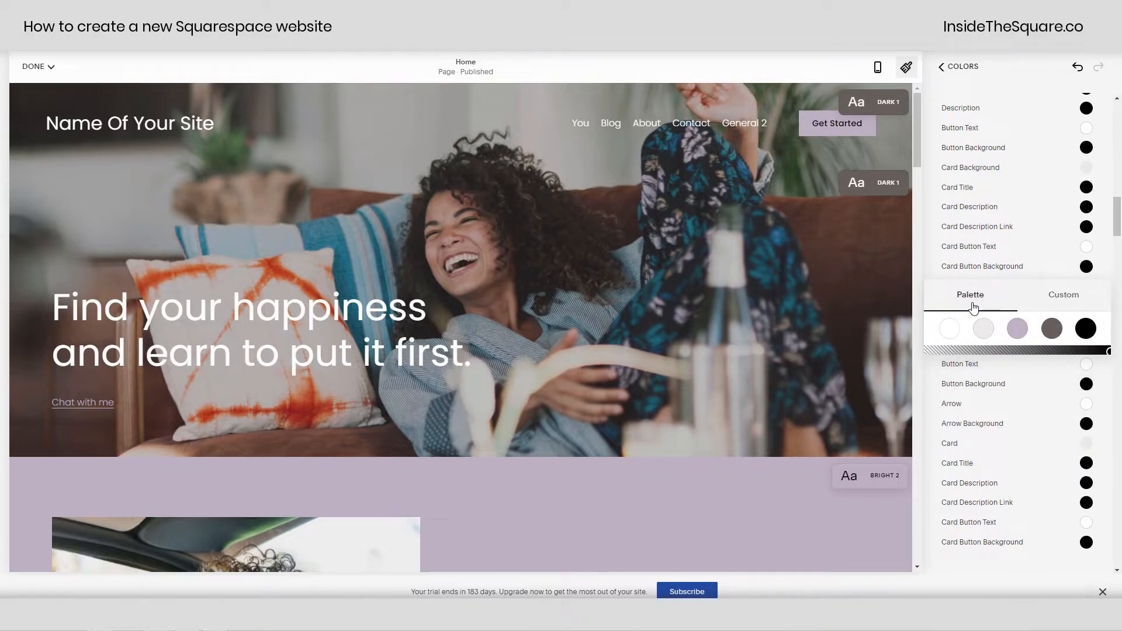
left_click(959, 71)
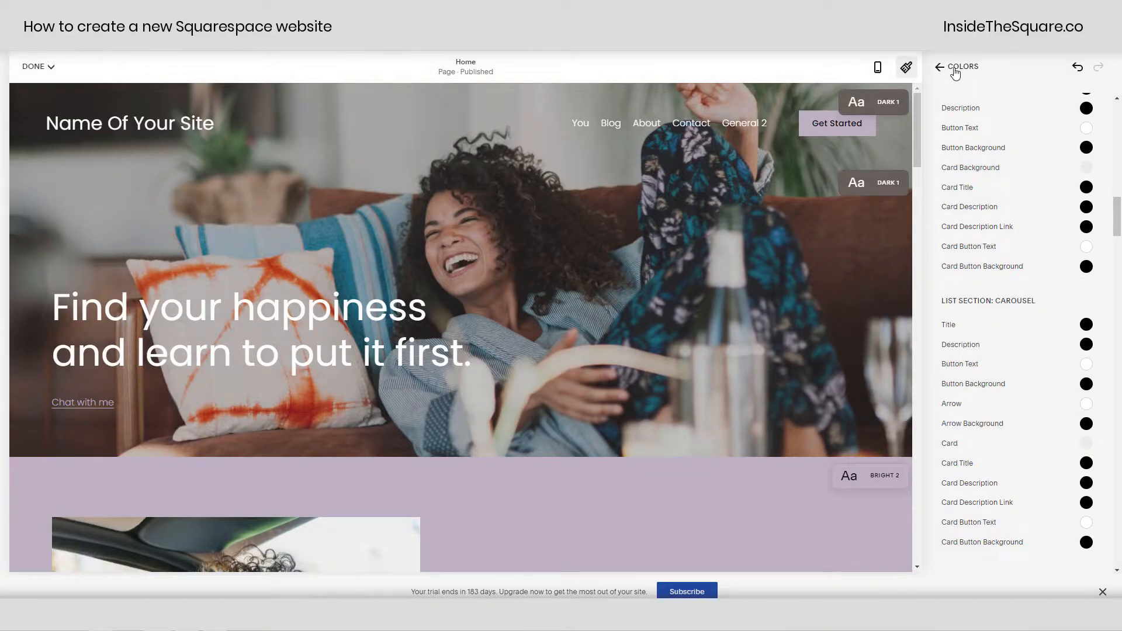
left_click(956, 72)
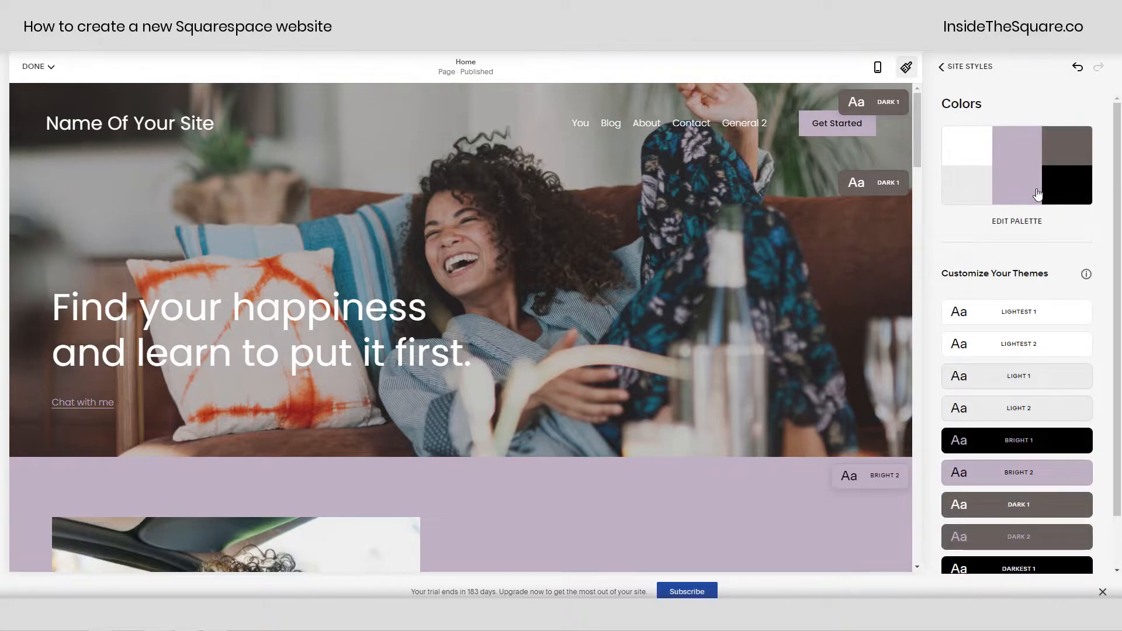
- Close the site styles and save the changes to the home page
left_click(947, 67)
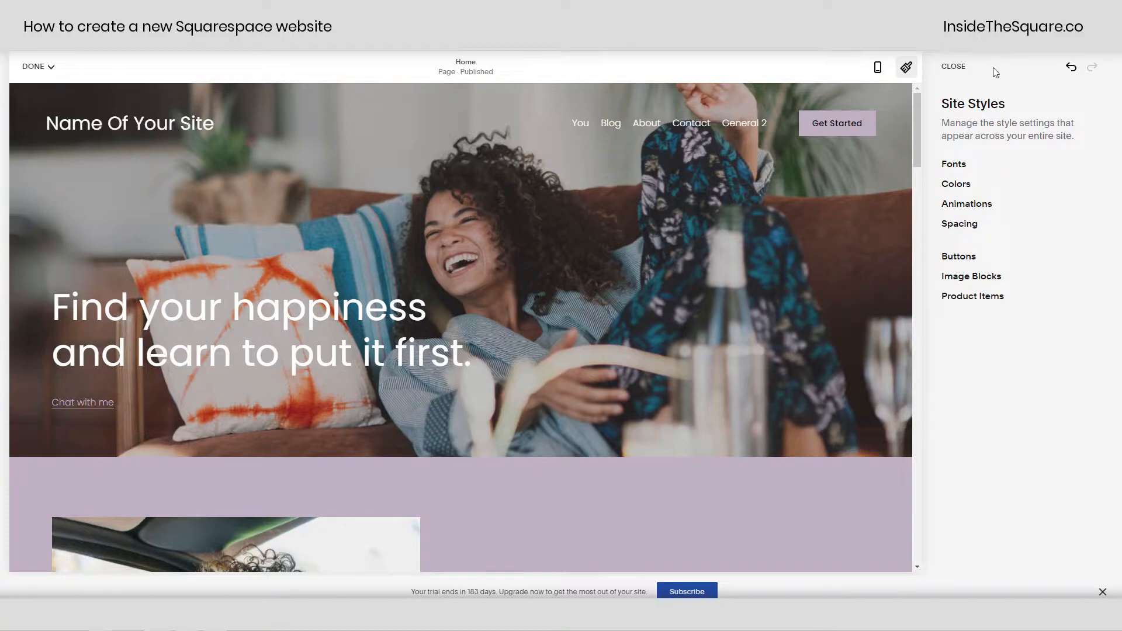
left_click(953, 66)
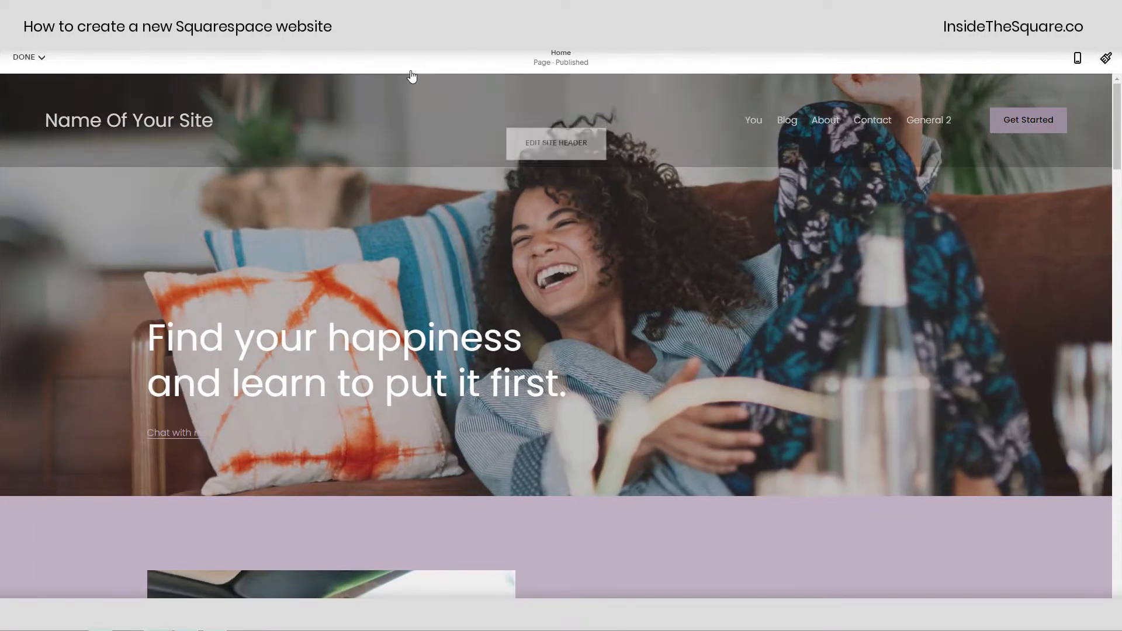
left_click(24, 57)
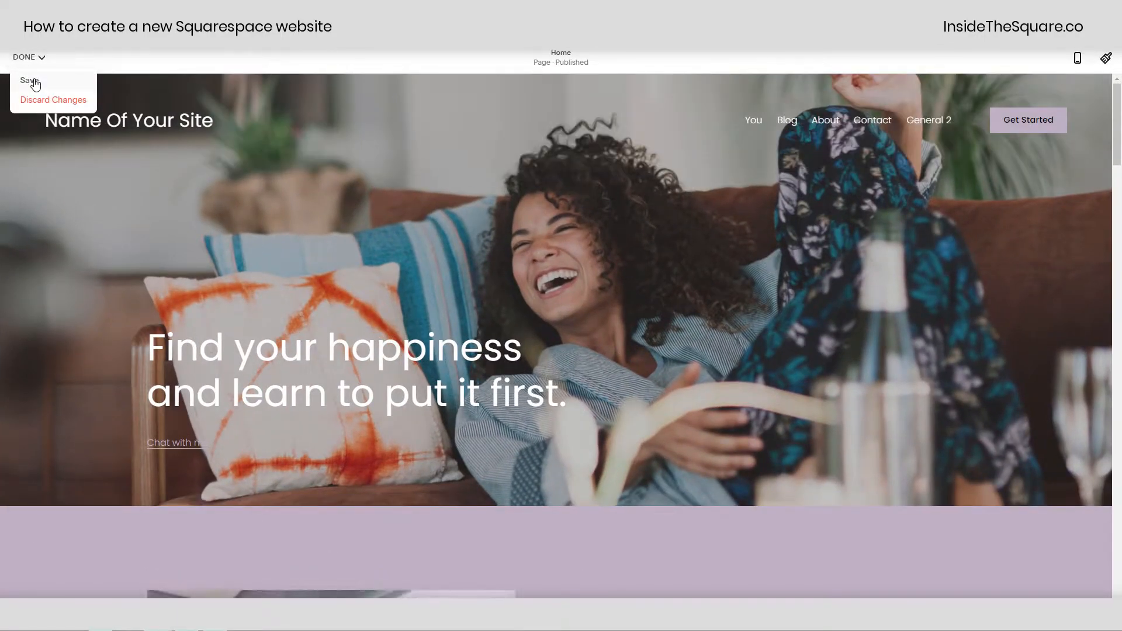
left_click(35, 84)
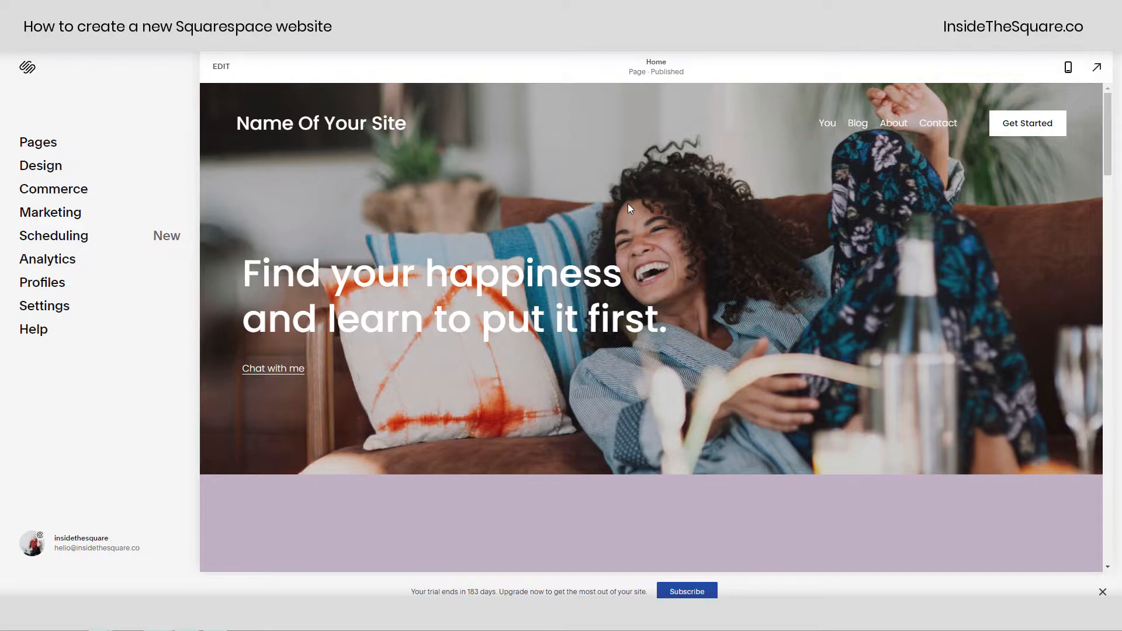
- Open the site's page list and set the Blog page as the homepage through its settings
left_click(45, 146)
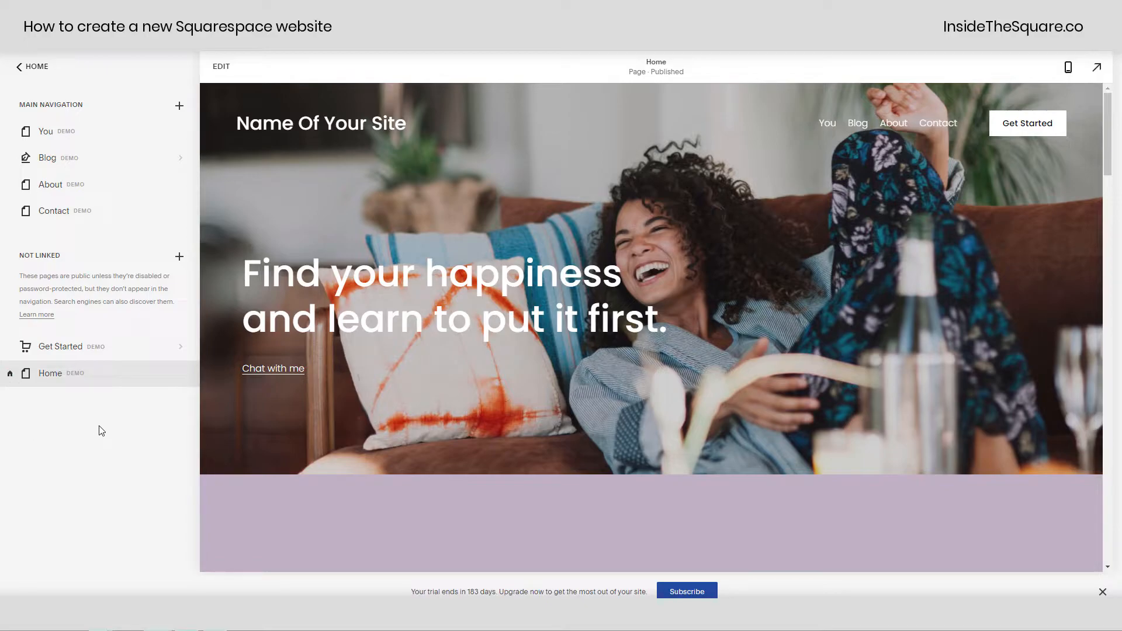
left_click(115, 163)
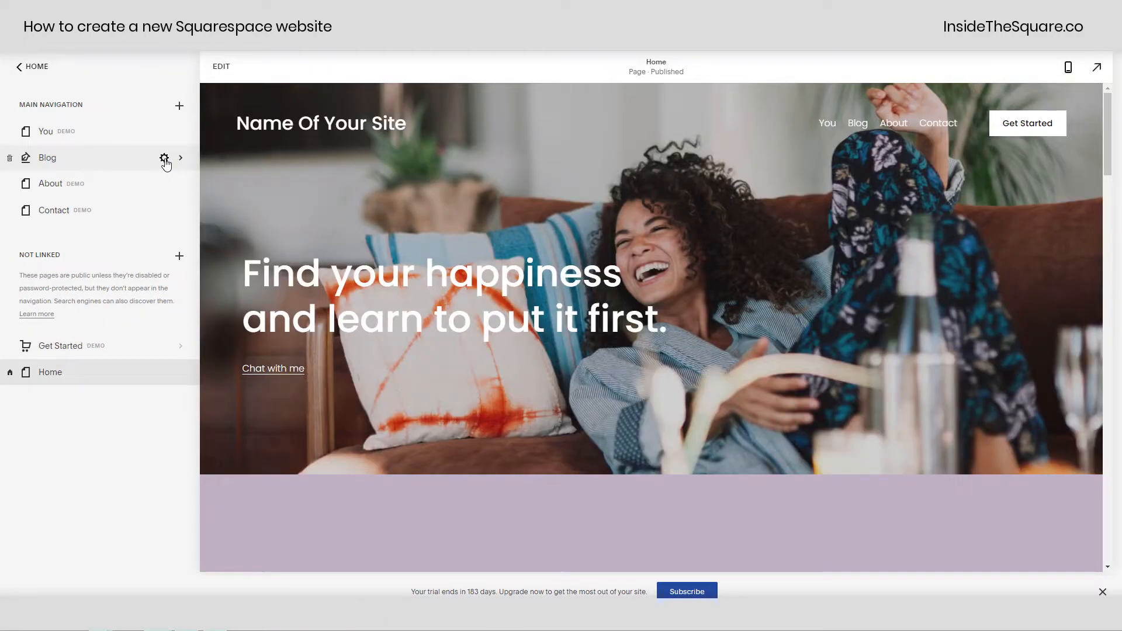
left_click(165, 158)
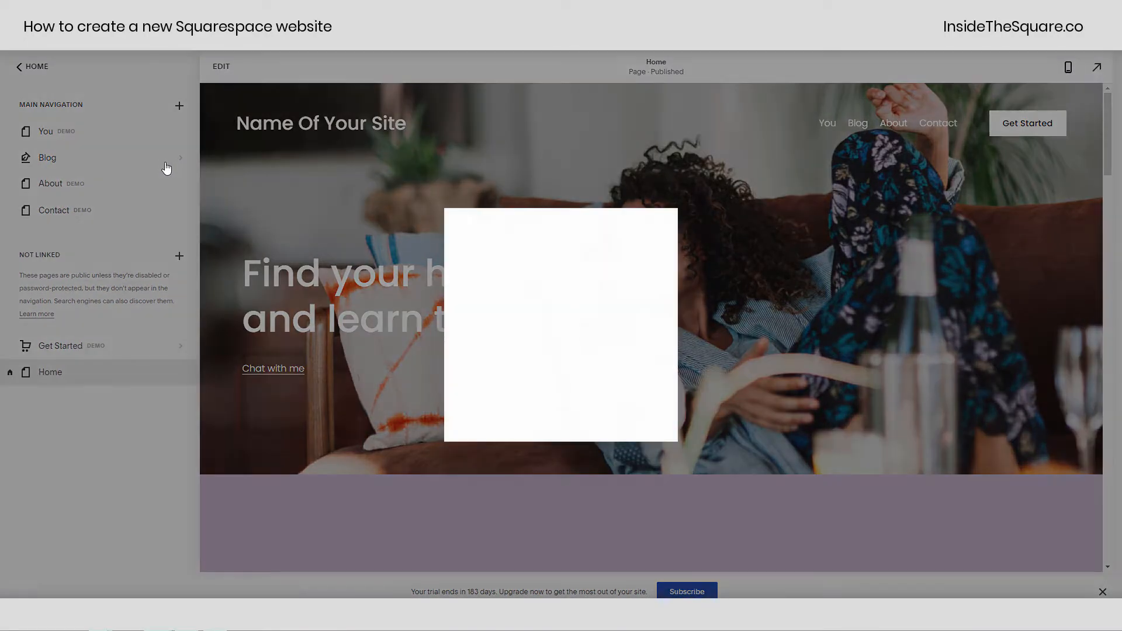
scroll(621, 430, "down", 3)
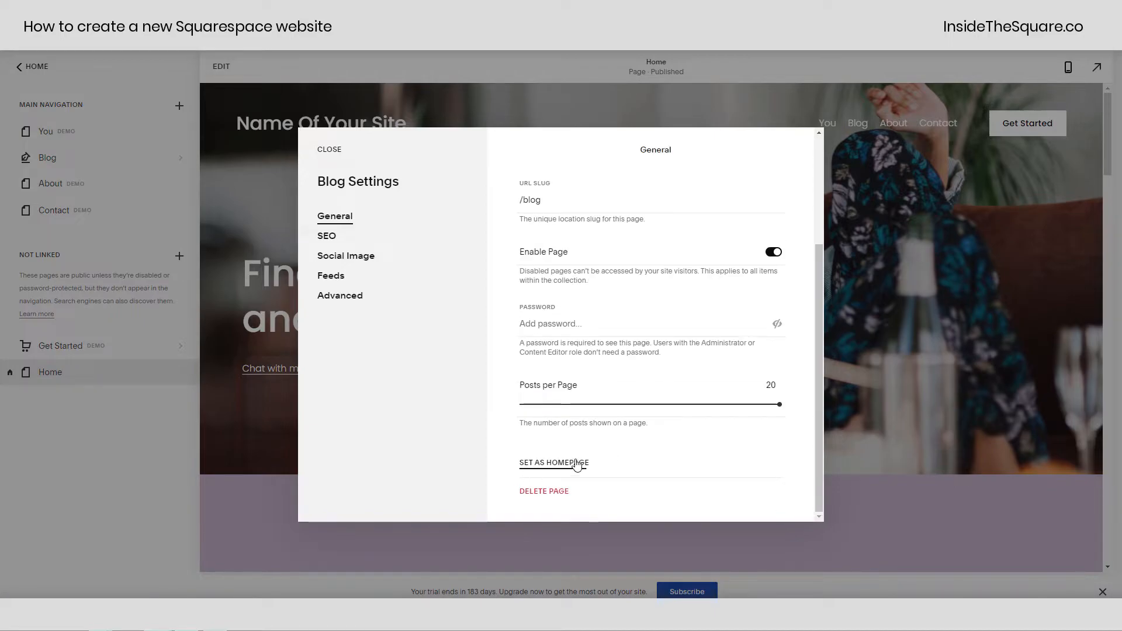
left_click(577, 463)
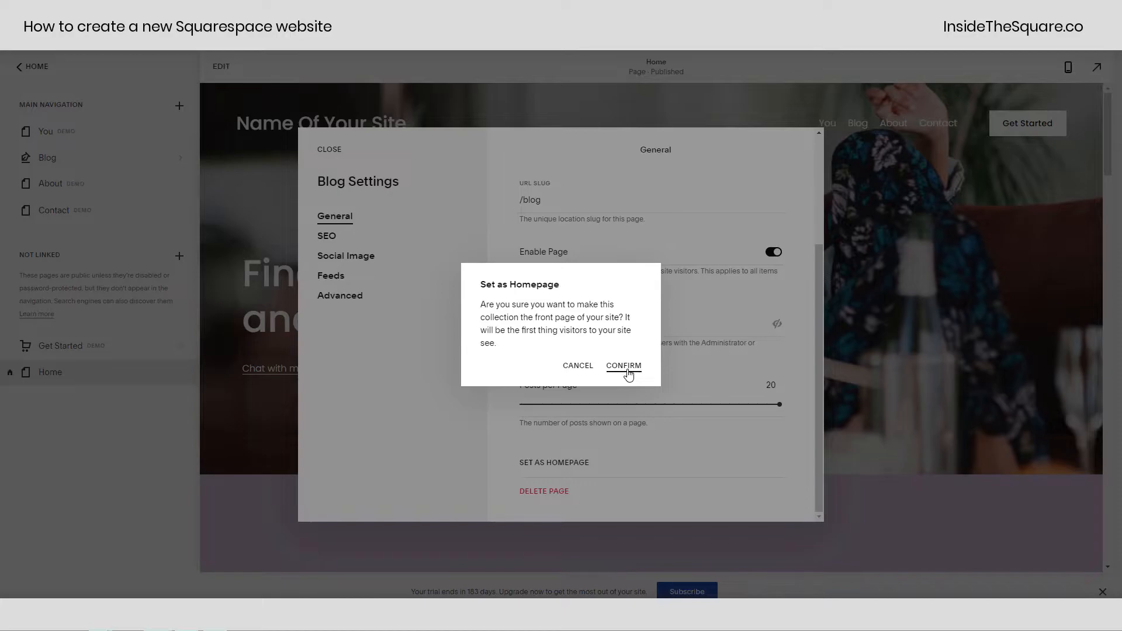
left_click(624, 367)
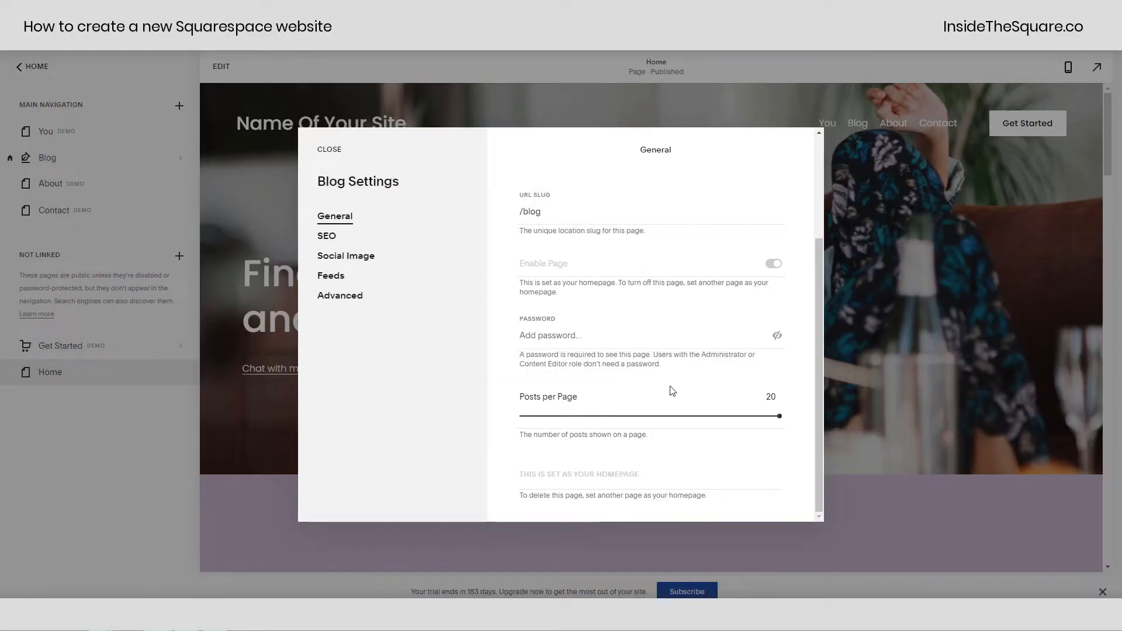
left_click(331, 151)
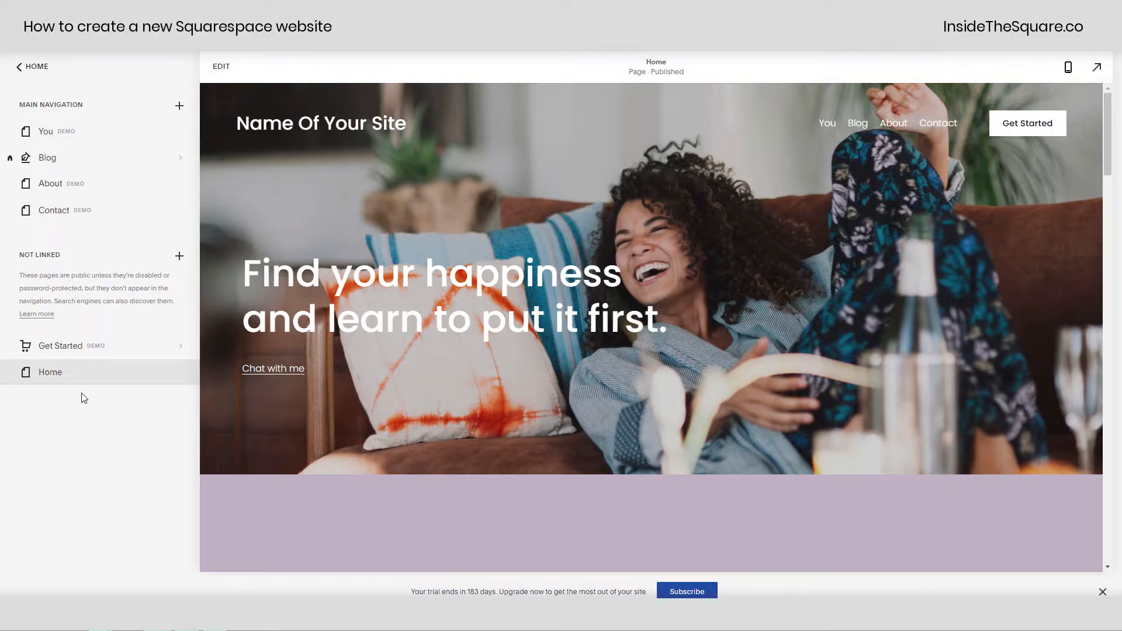
- Set the Home page under Not Linked as the site's homepage and close its settings
mouse_move(183, 372)
left_click(183, 376)
scroll(547, 339, "down", 3)
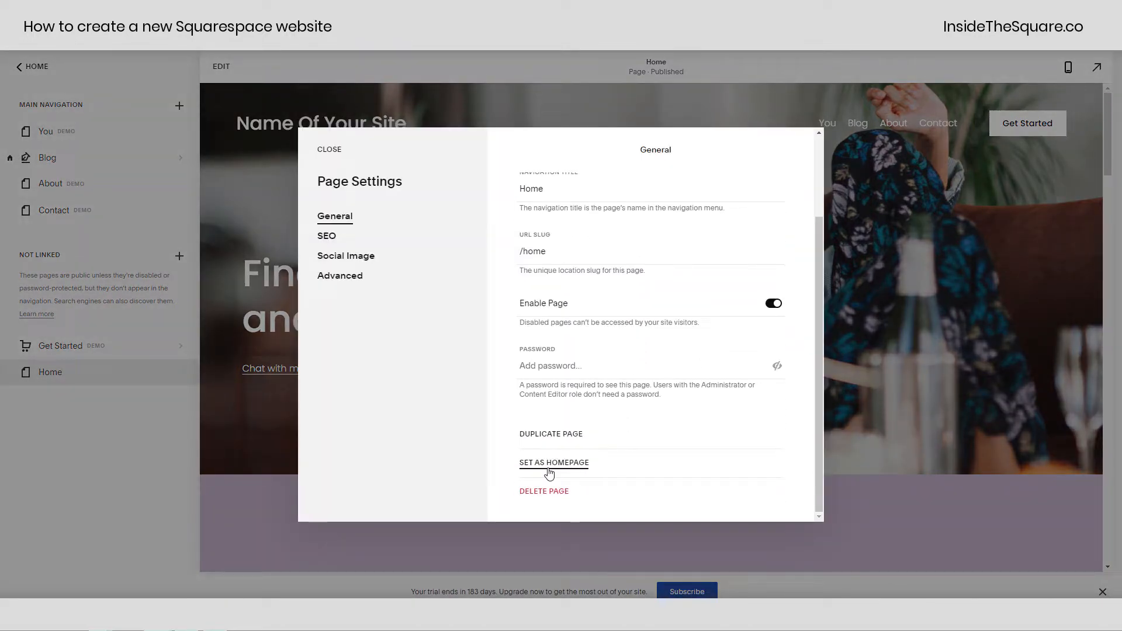
left_click(549, 471)
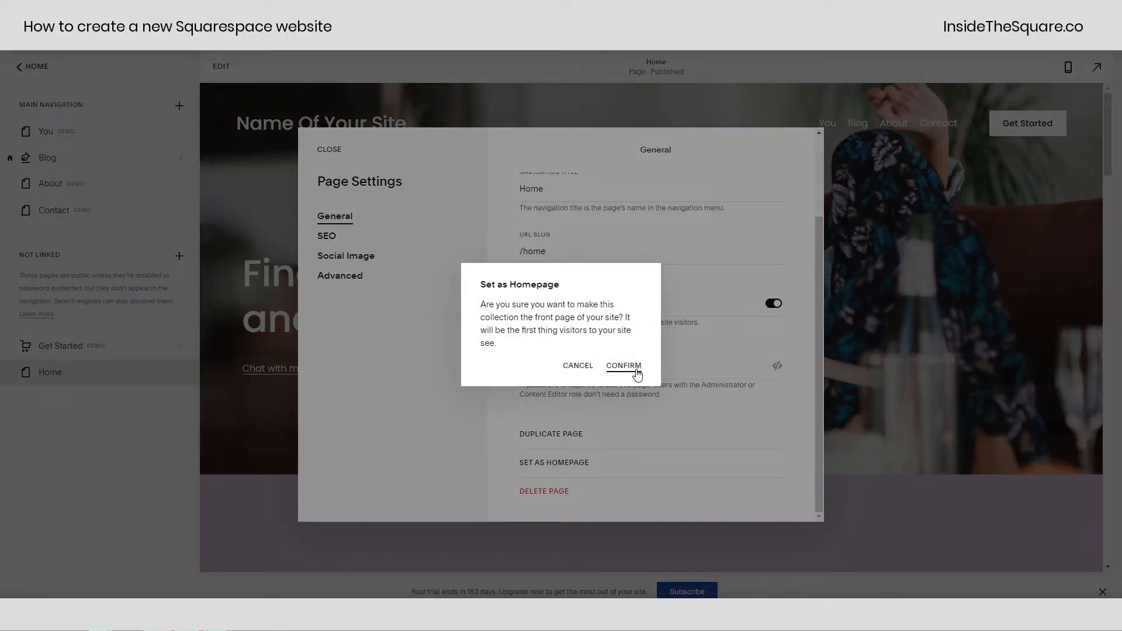
left_click(637, 374)
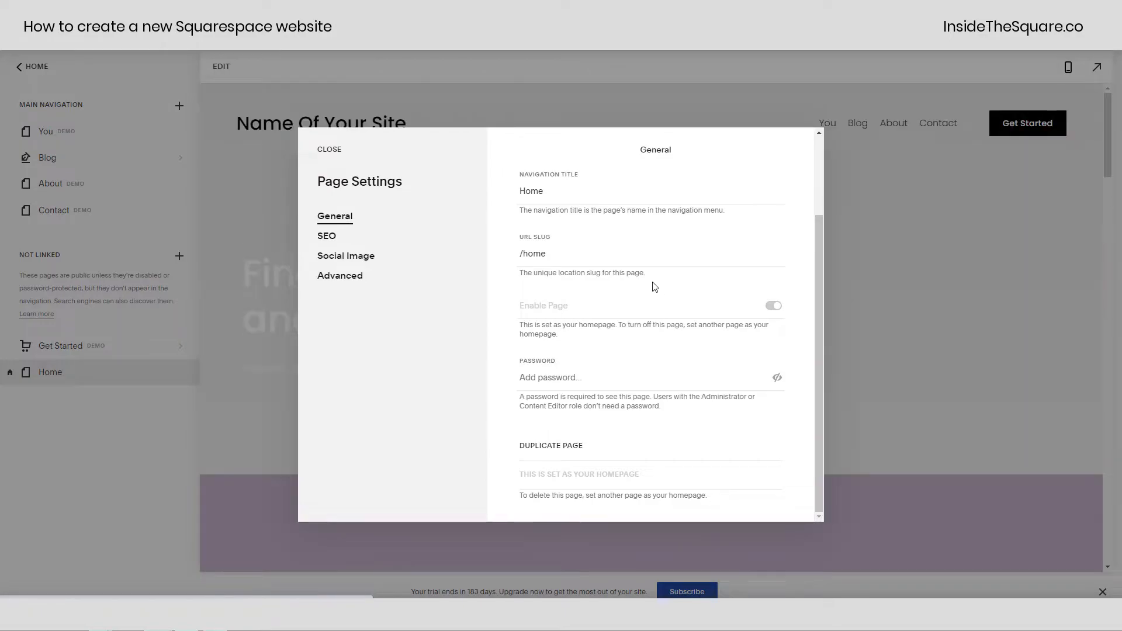
left_click(329, 150)
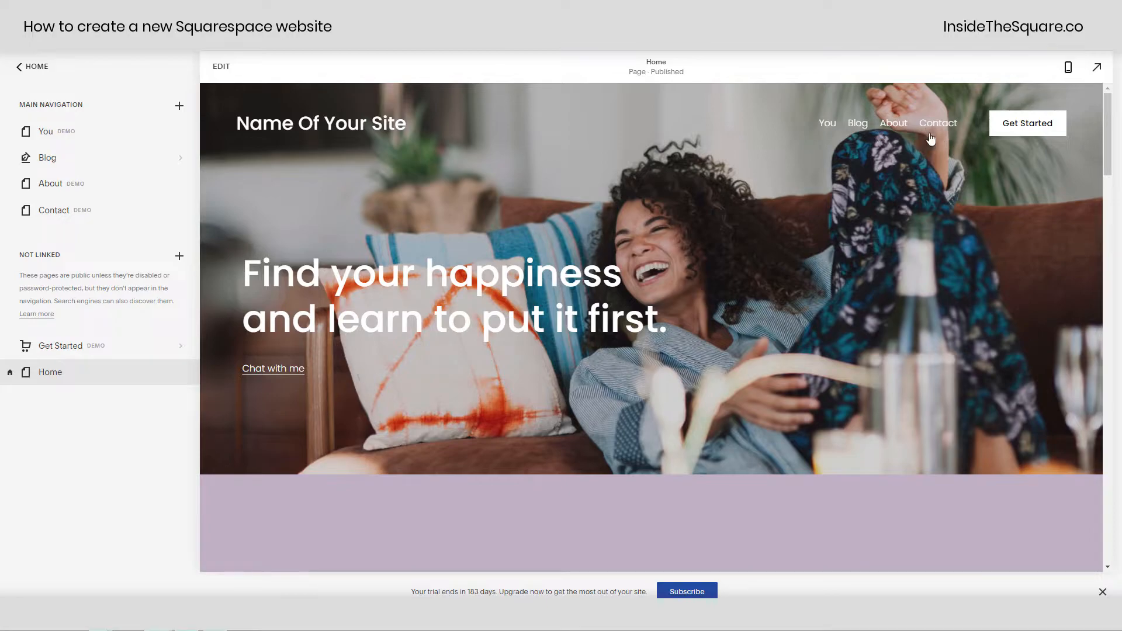
- Reorder the main navigation to Contact, Blog, About, and move the You page to Not Linked between Get Started and Home
left_click_drag(77, 164, 74, 134)
left_click_drag(67, 211, 70, 139)
left_click_drag(68, 210, 71, 183)
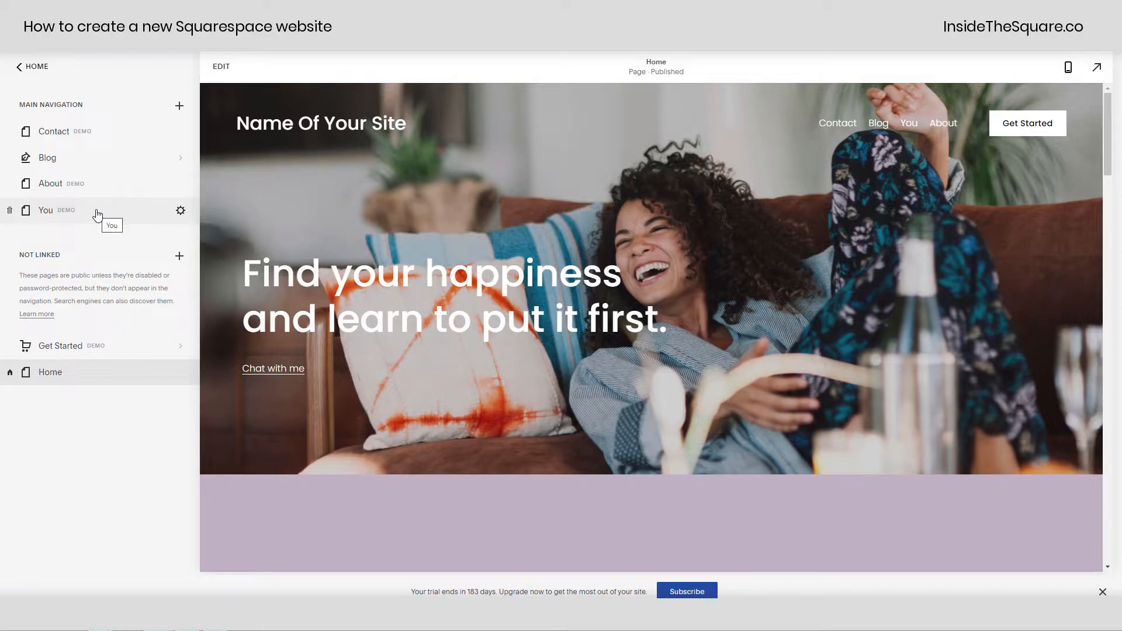
left_click_drag(97, 214, 97, 345)
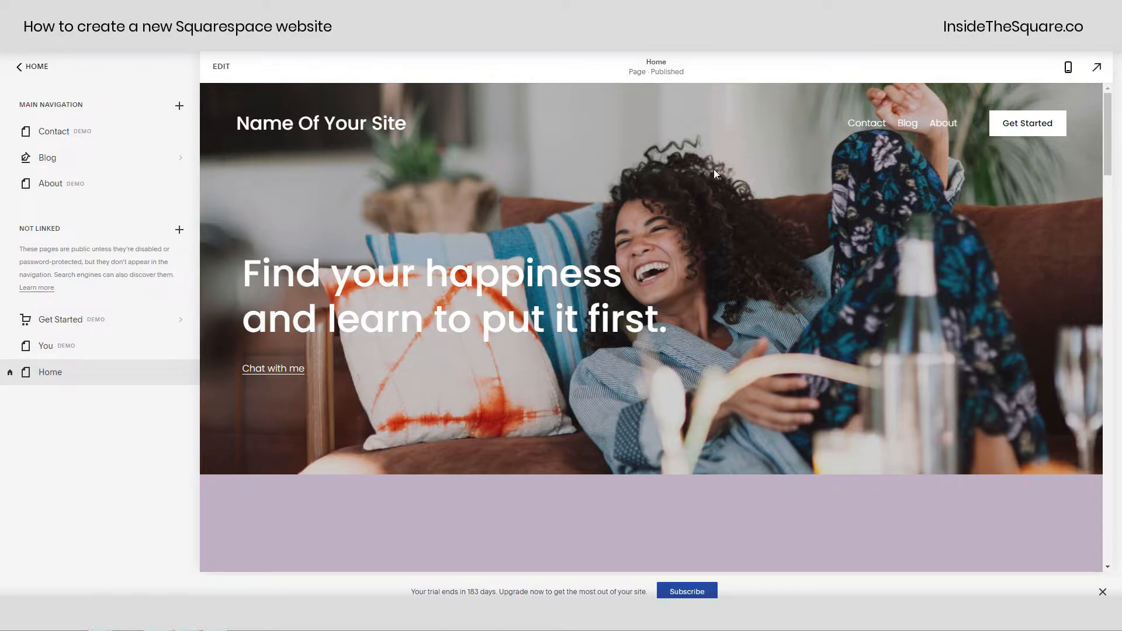
- Edit the site header from the Home page and set the site title to Anything We Want
left_click(222, 66)
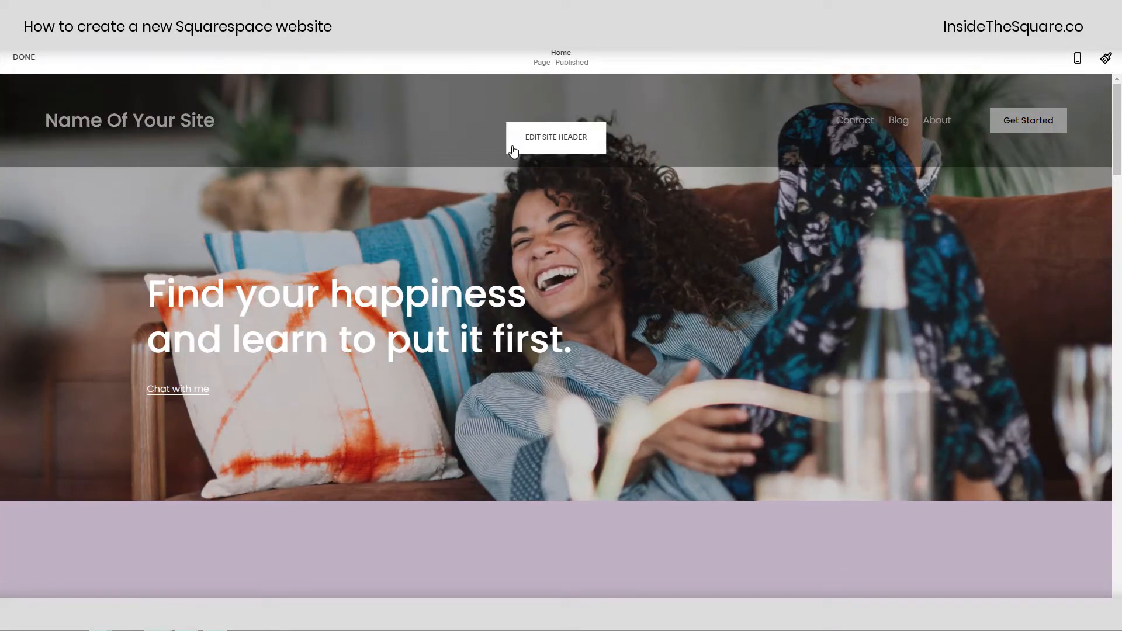
left_click(554, 150)
left_click_drag(968, 192, 885, 156)
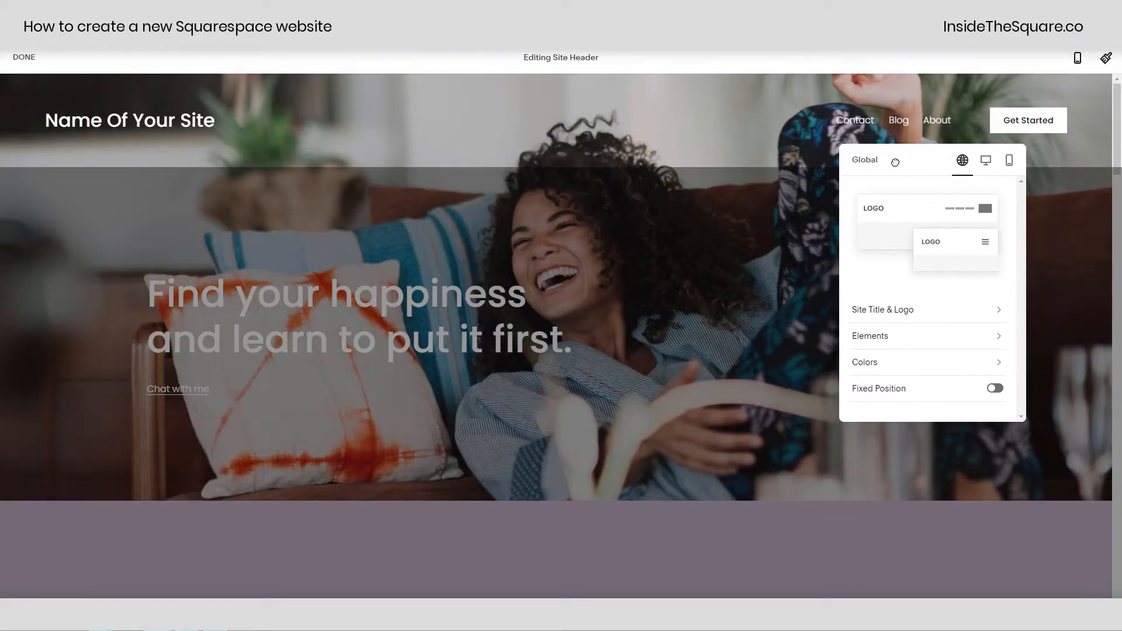
left_click(907, 319)
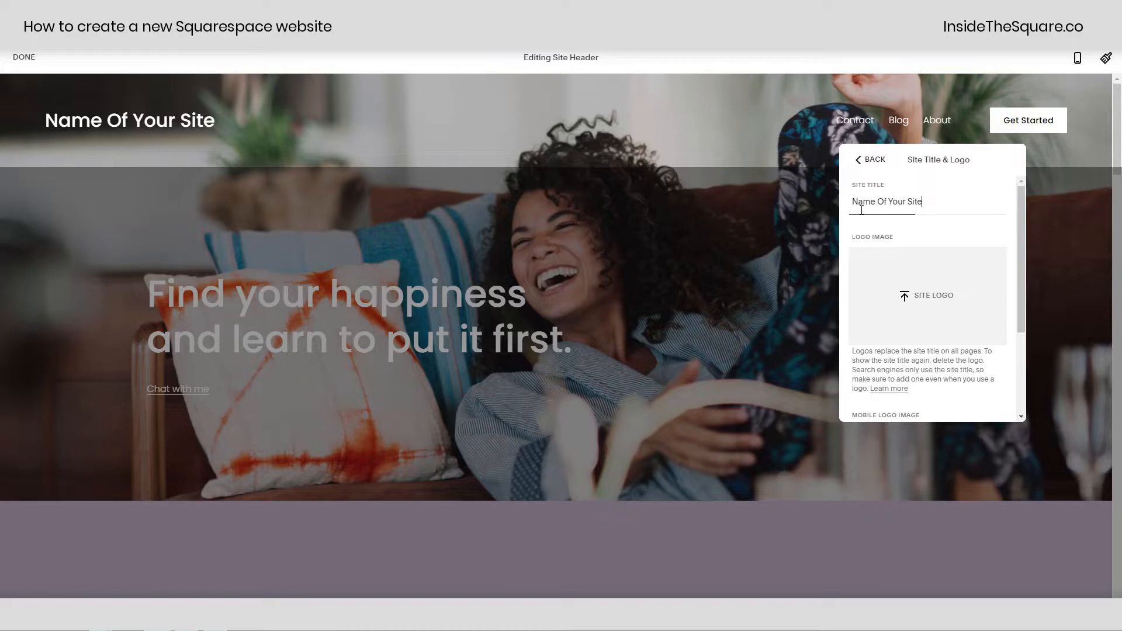
left_click_drag(923, 202, 851, 202)
type("Anything We Want")
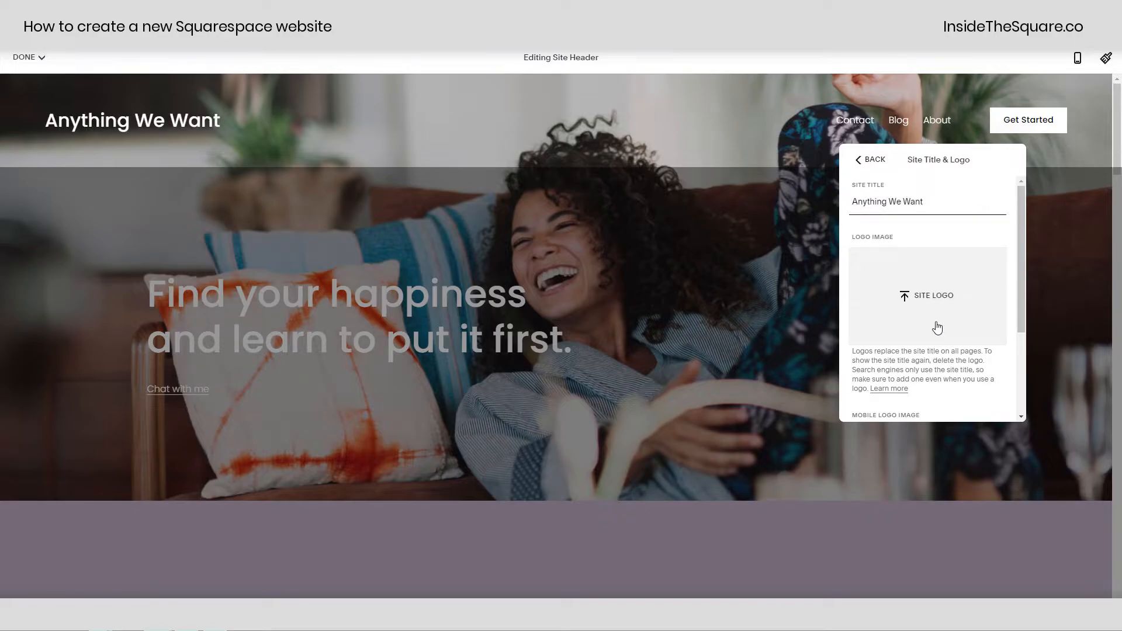
scroll(938, 328, "down", 3)
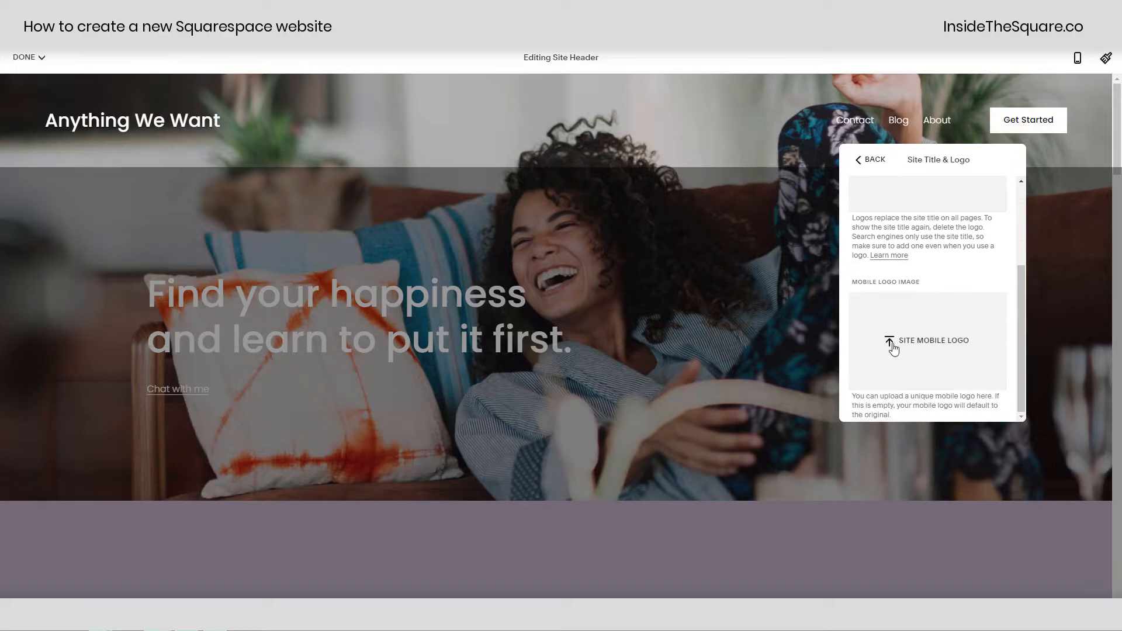
scroll(950, 376, "up", 3)
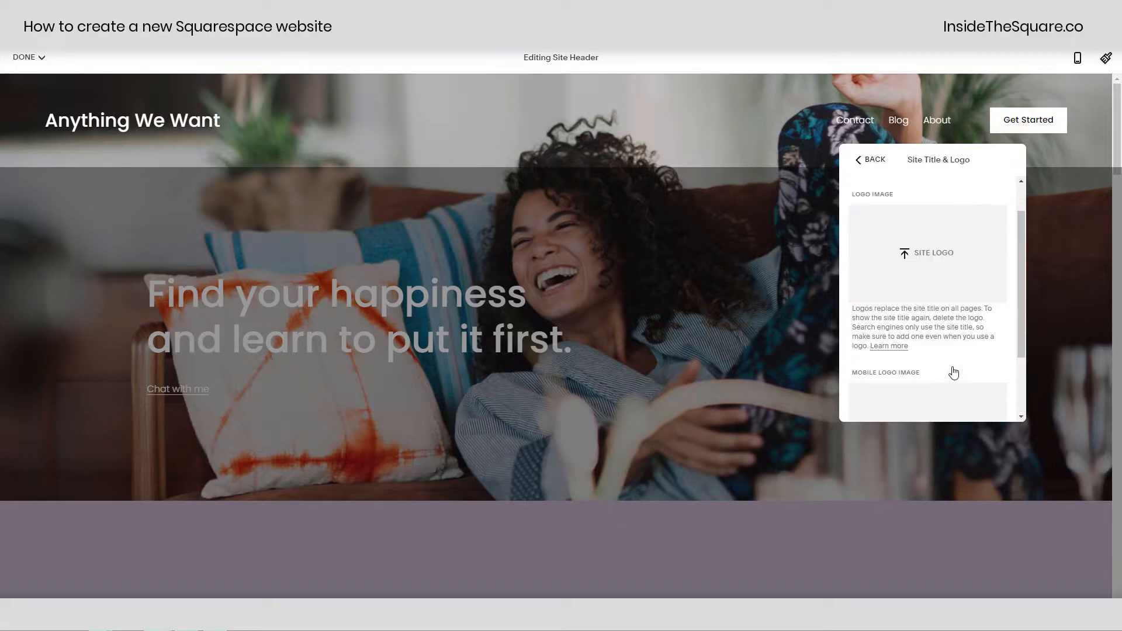
left_click(872, 172)
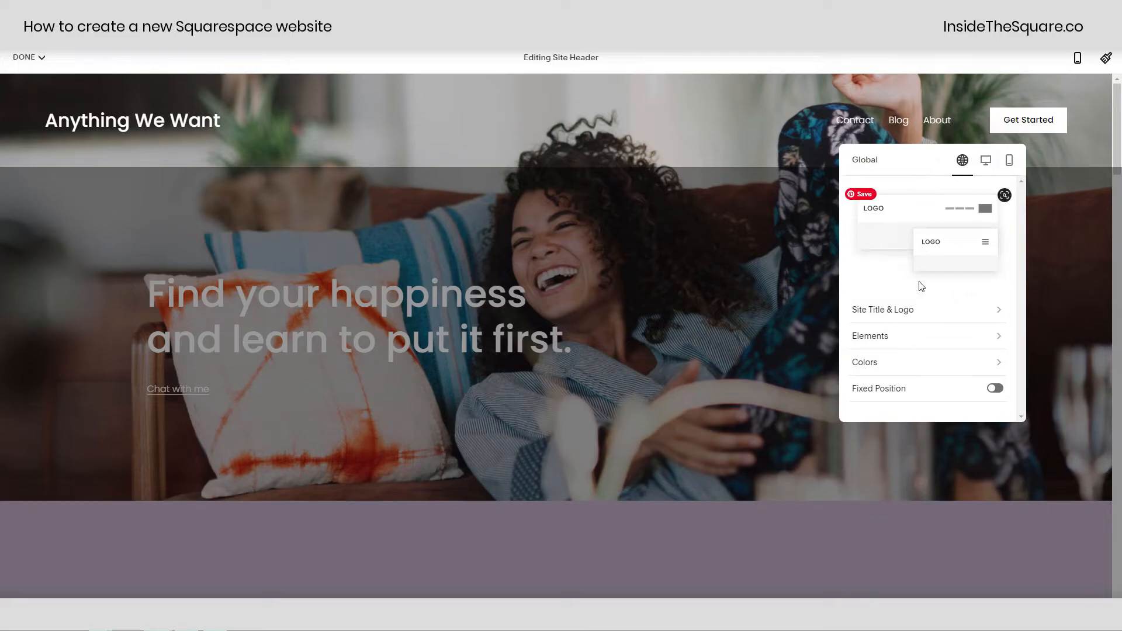
- Examine the header button's text and link, including the web address, page, email, phone and file link types
left_click(887, 338)
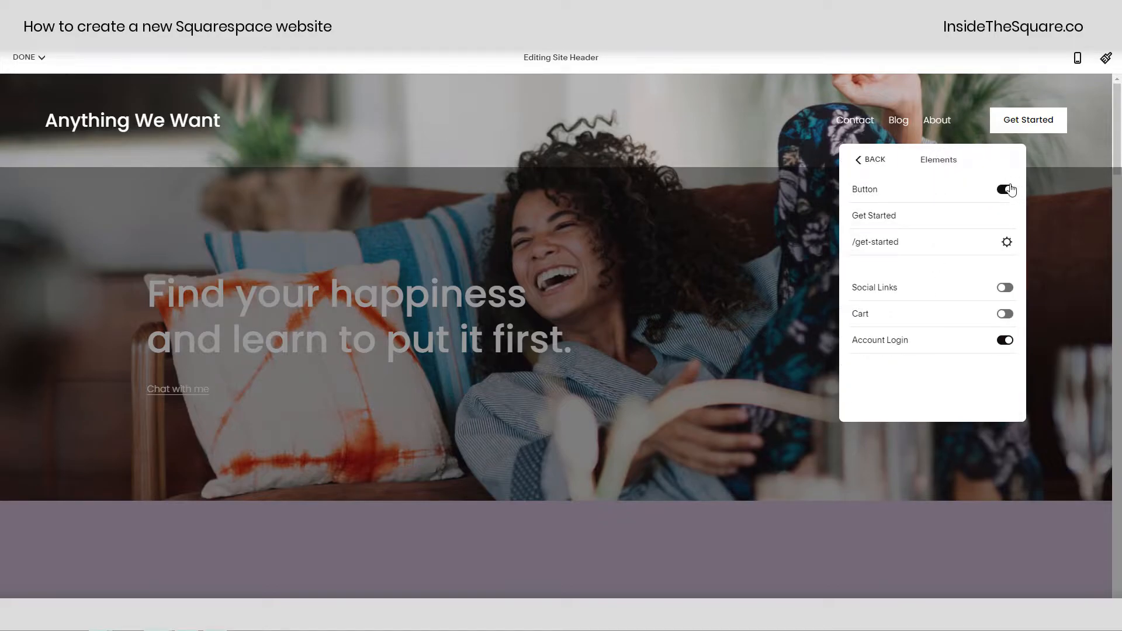
left_click_drag(912, 212, 856, 215)
left_click_drag(900, 246, 843, 255)
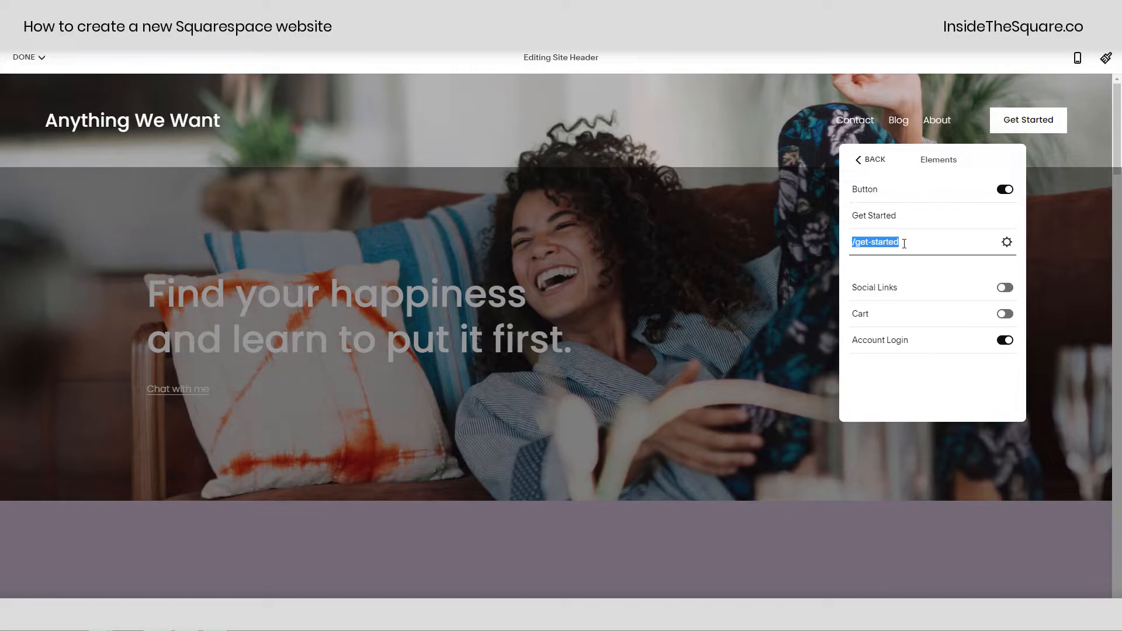
left_click(1009, 245)
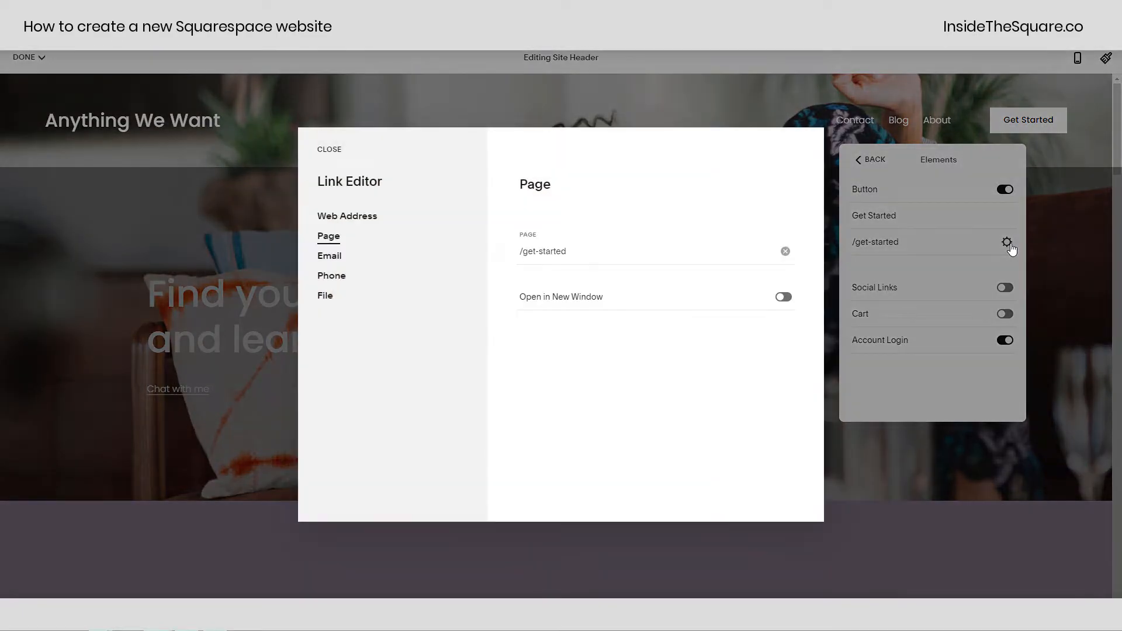
left_click(354, 218)
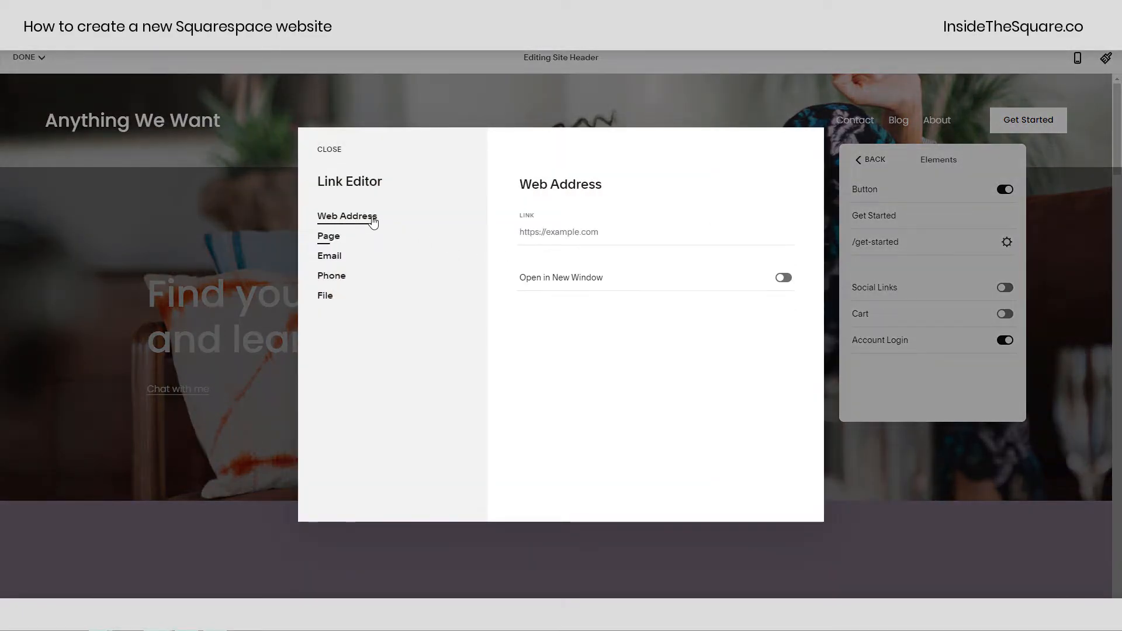
left_click(331, 238)
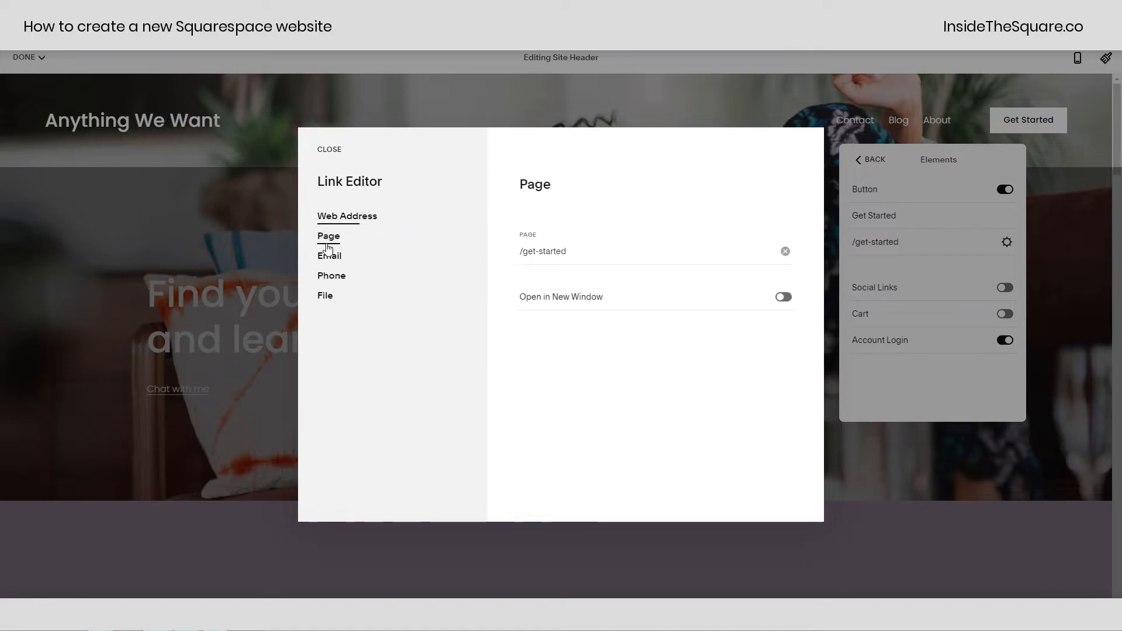
left_click(337, 260)
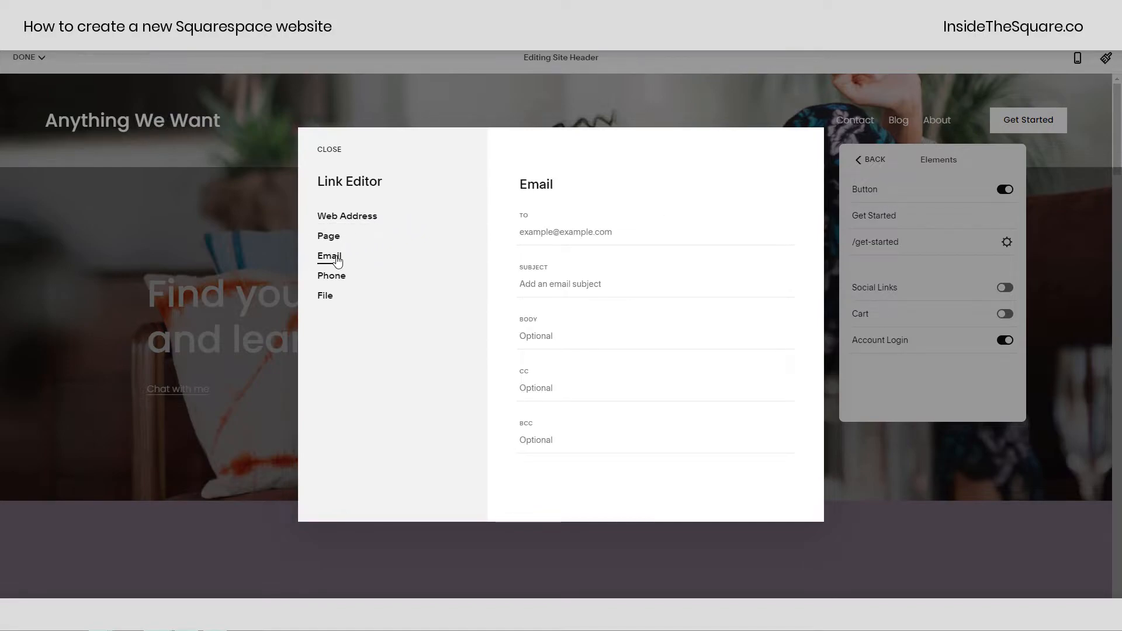
left_click(339, 279)
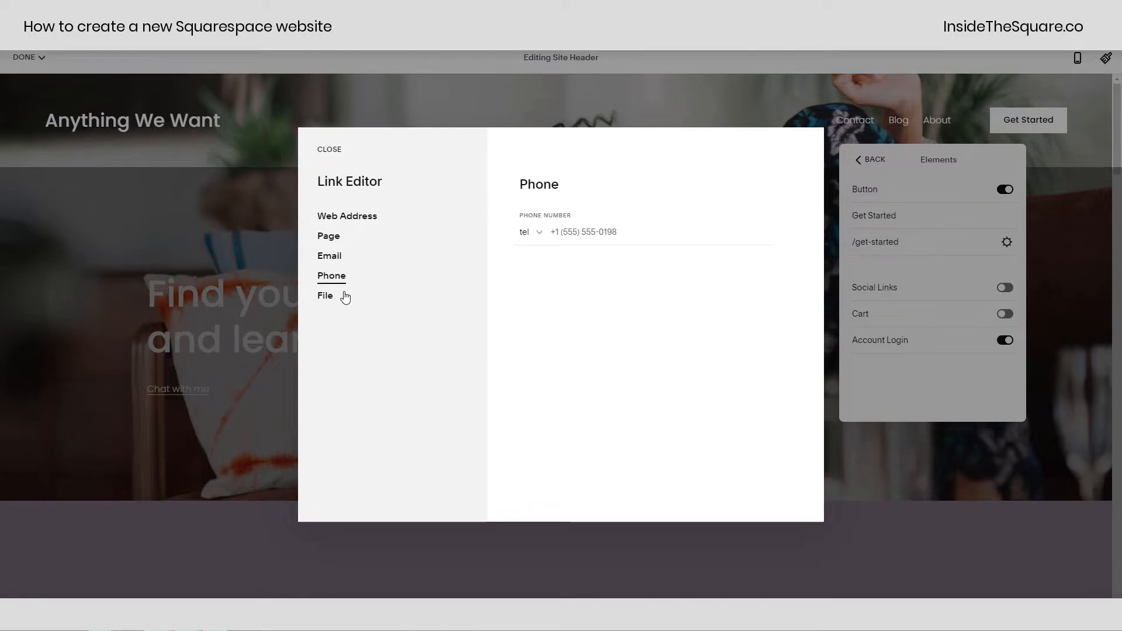
left_click(328, 298)
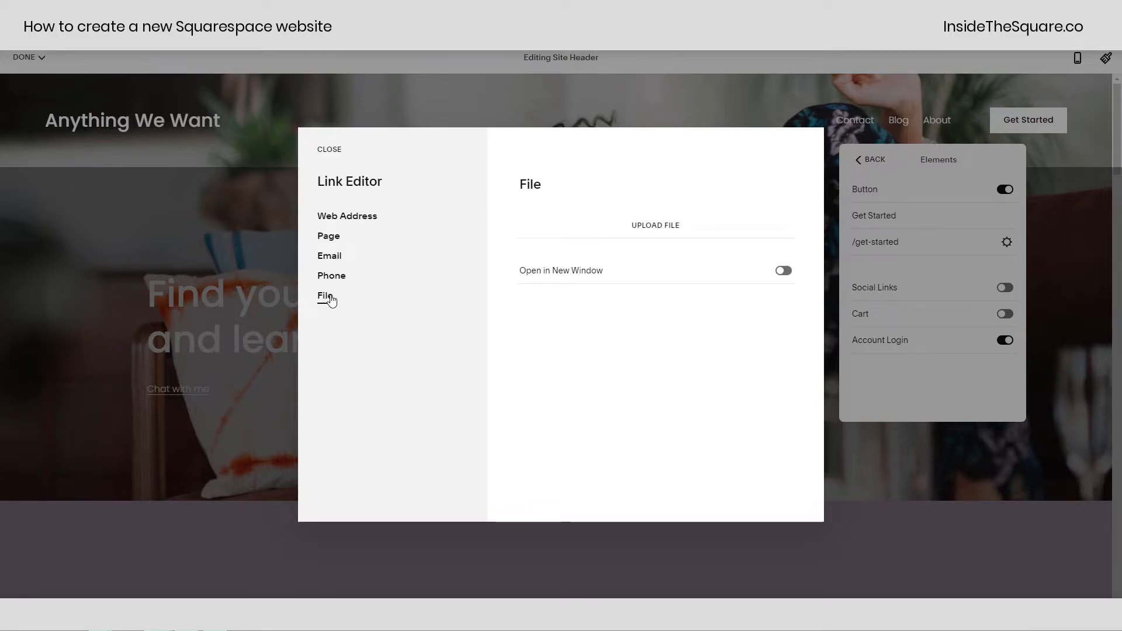
left_click(379, 219)
left_click(330, 150)
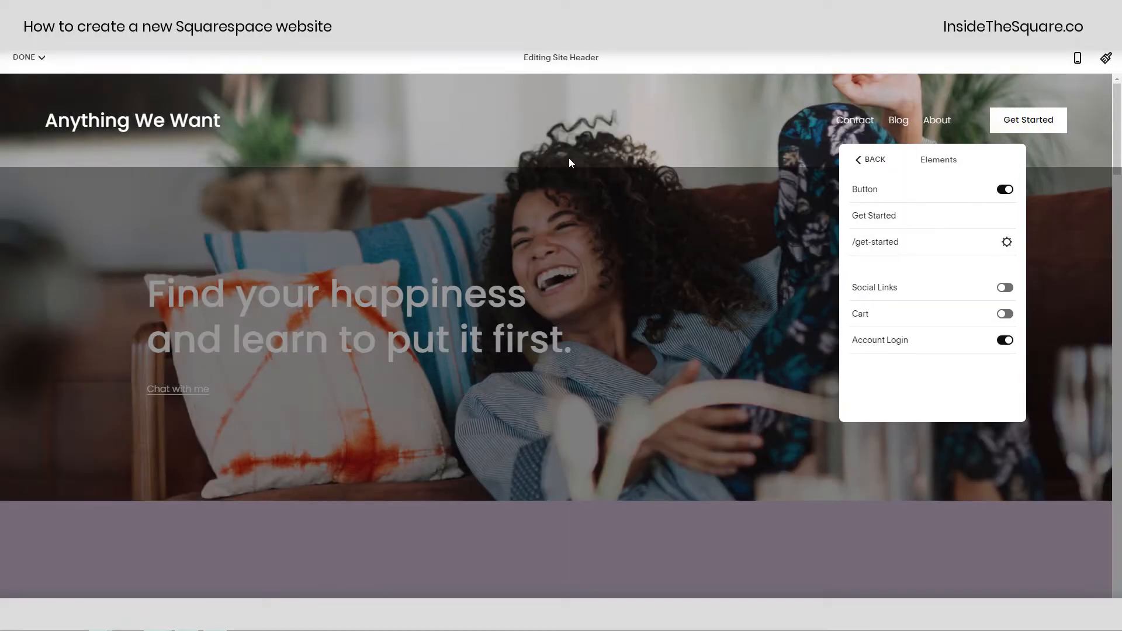
- Finish and save the header edits on the Home page, and open the site header for editing from the About page
left_click(548, 215)
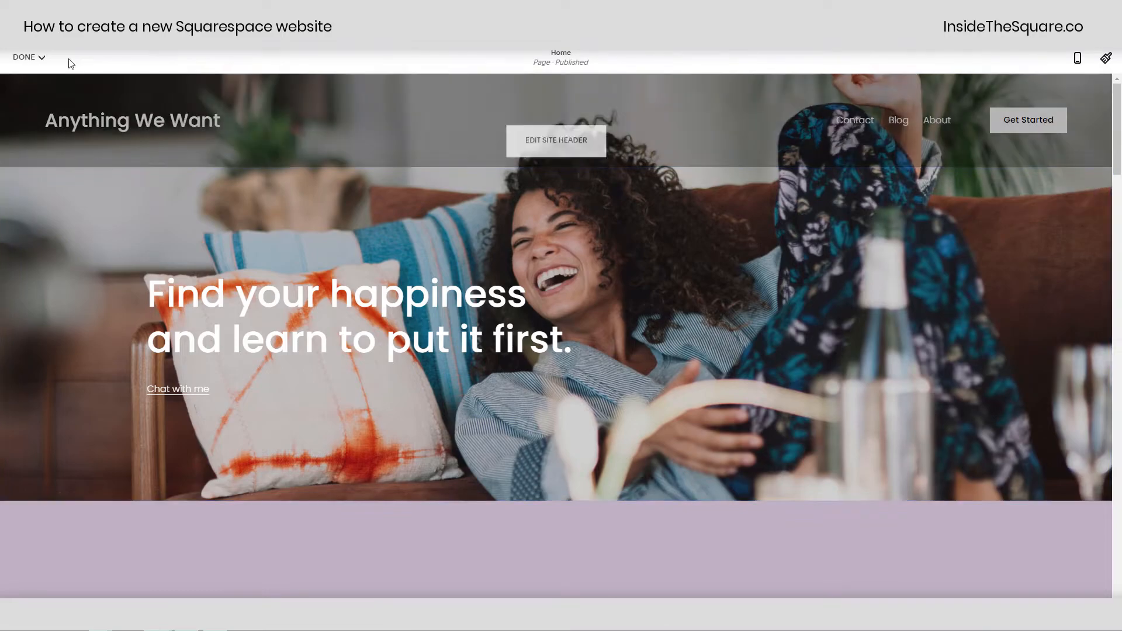
left_click(41, 81)
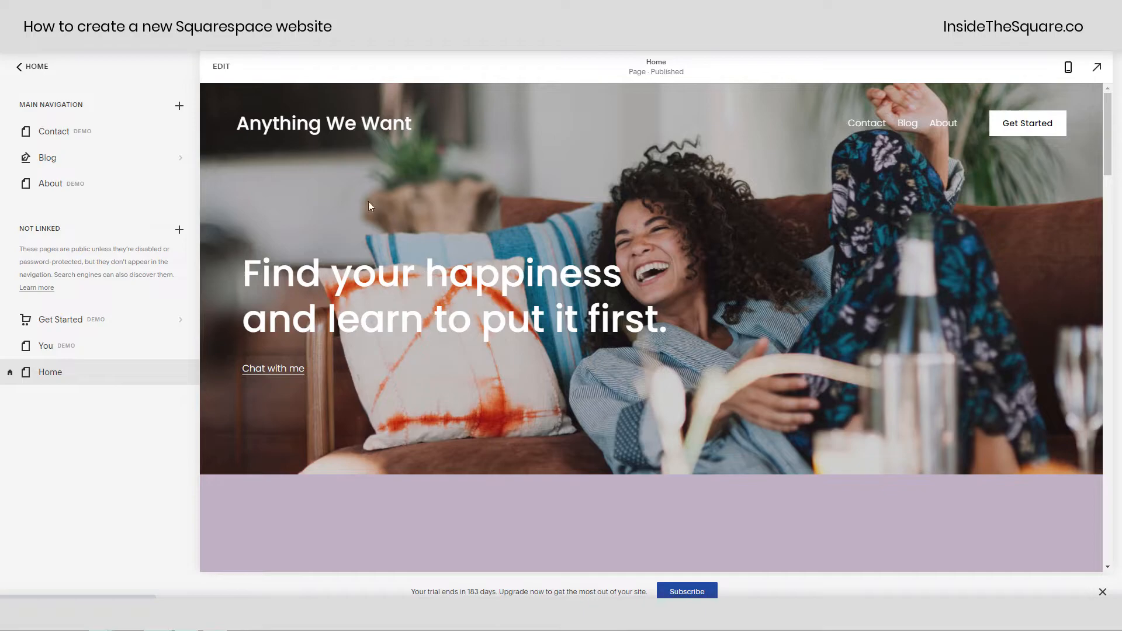
left_click(93, 183)
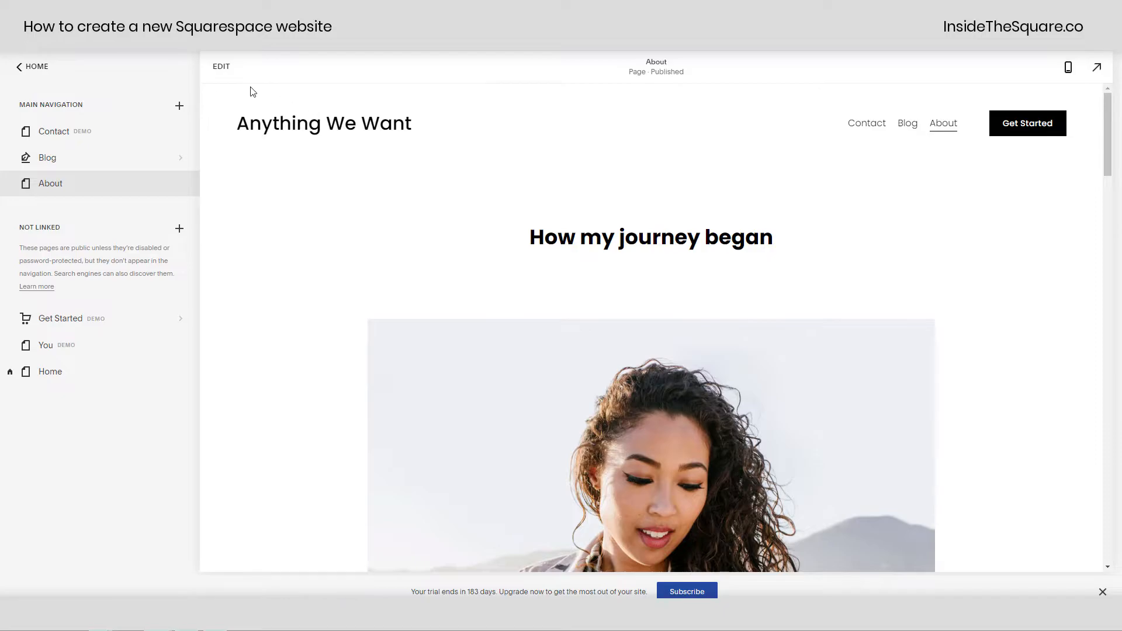
left_click(220, 67)
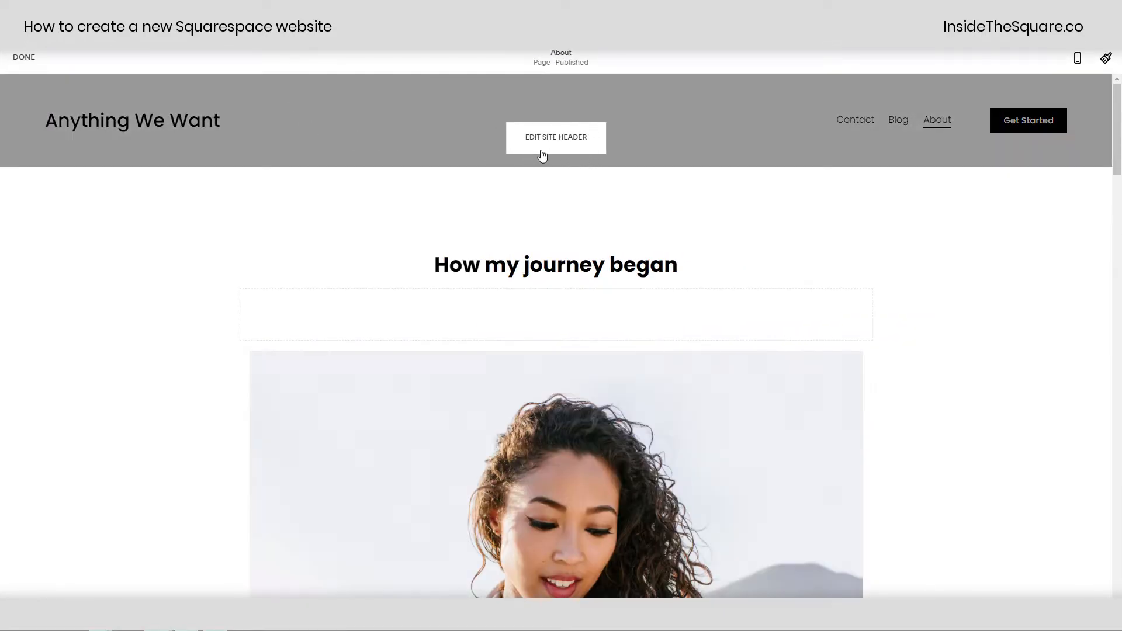
left_click(563, 150)
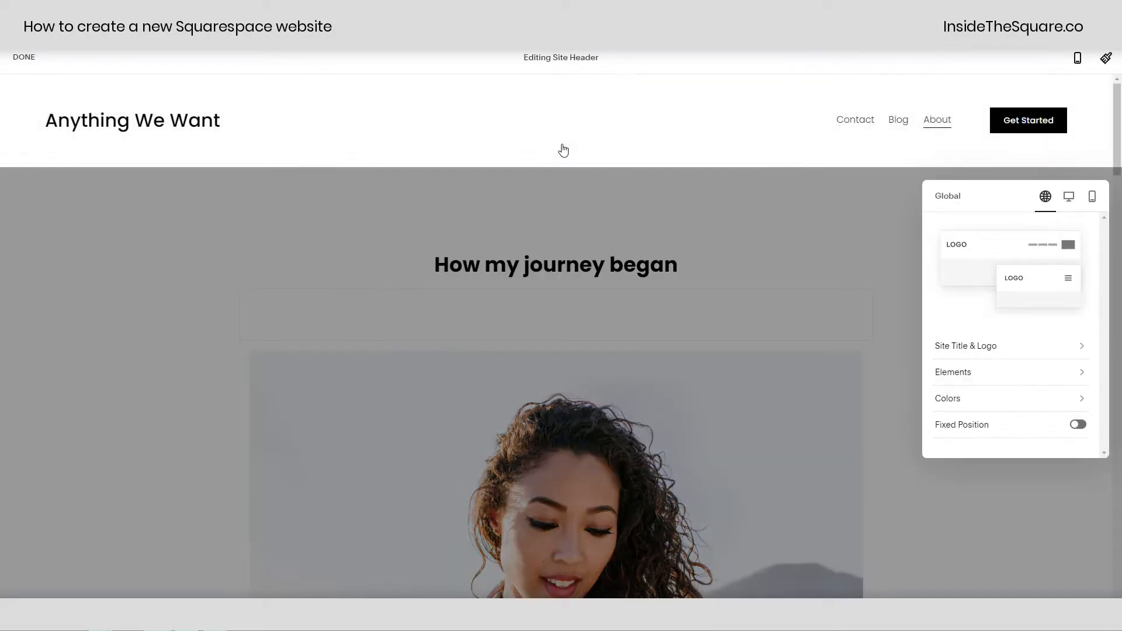
left_click_drag(1009, 203, 812, 172)
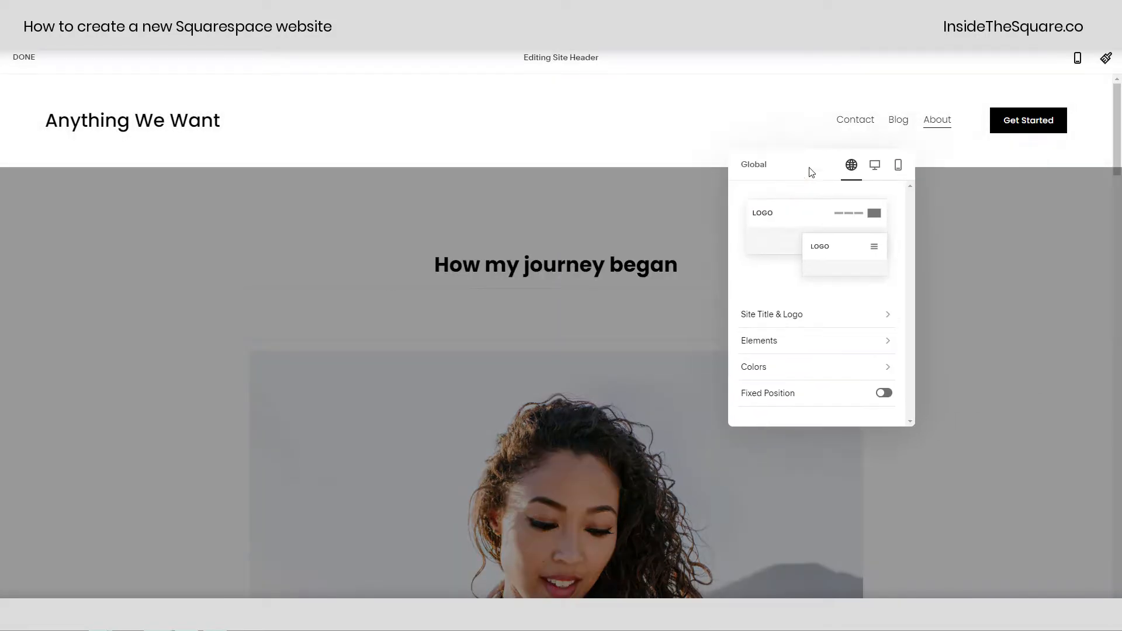
- Review the site title in the header's Site Title & Logo settings and return to the global header settings
left_click(787, 317)
left_click_drag(811, 210, 731, 218)
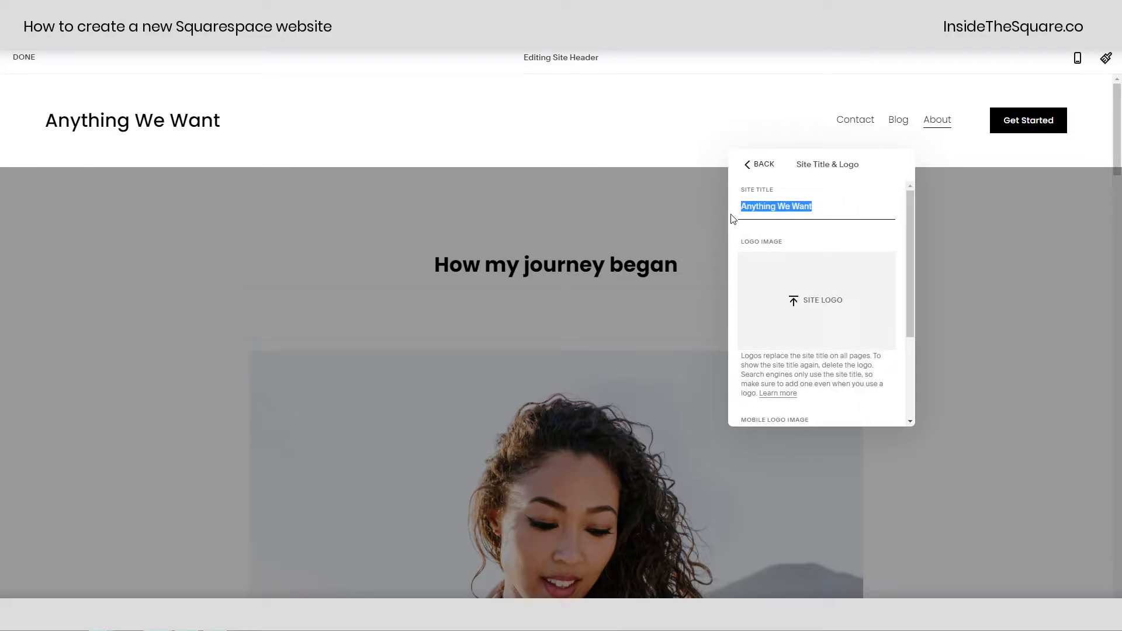
left_click(763, 166)
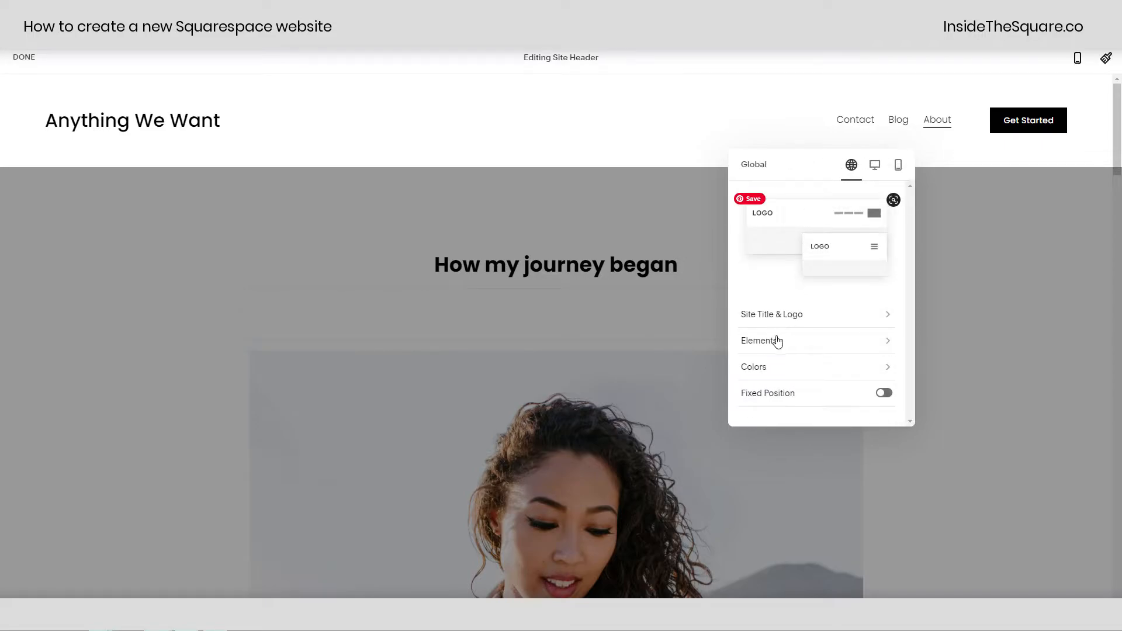
- Preview the header without its button, and examine the button's text and its web address and file link options
left_click(764, 343)
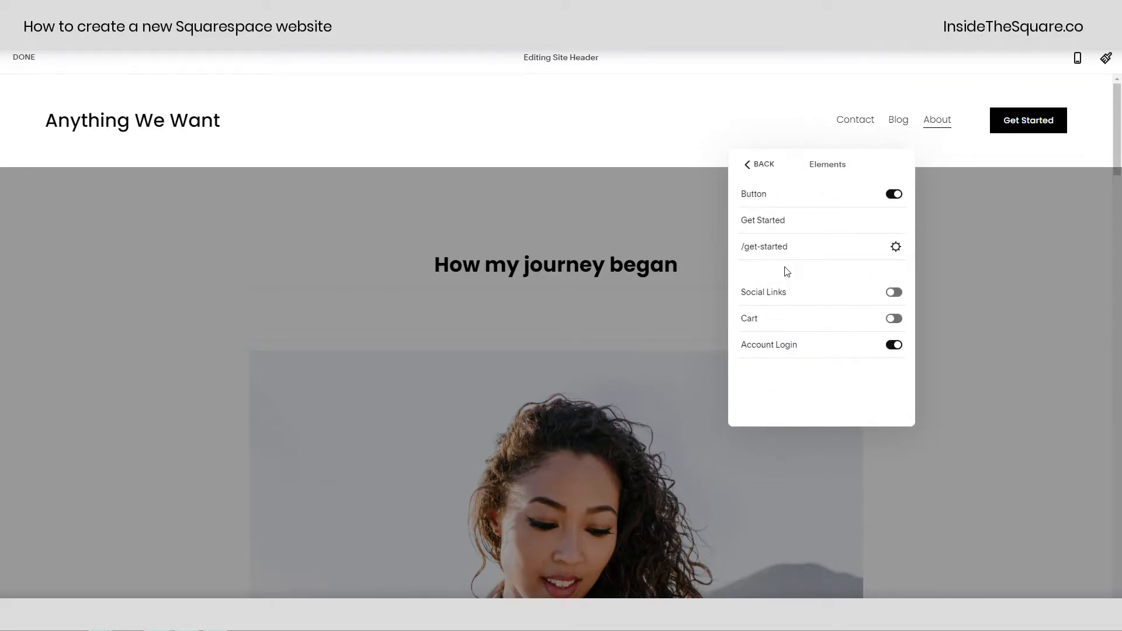
left_click(894, 195)
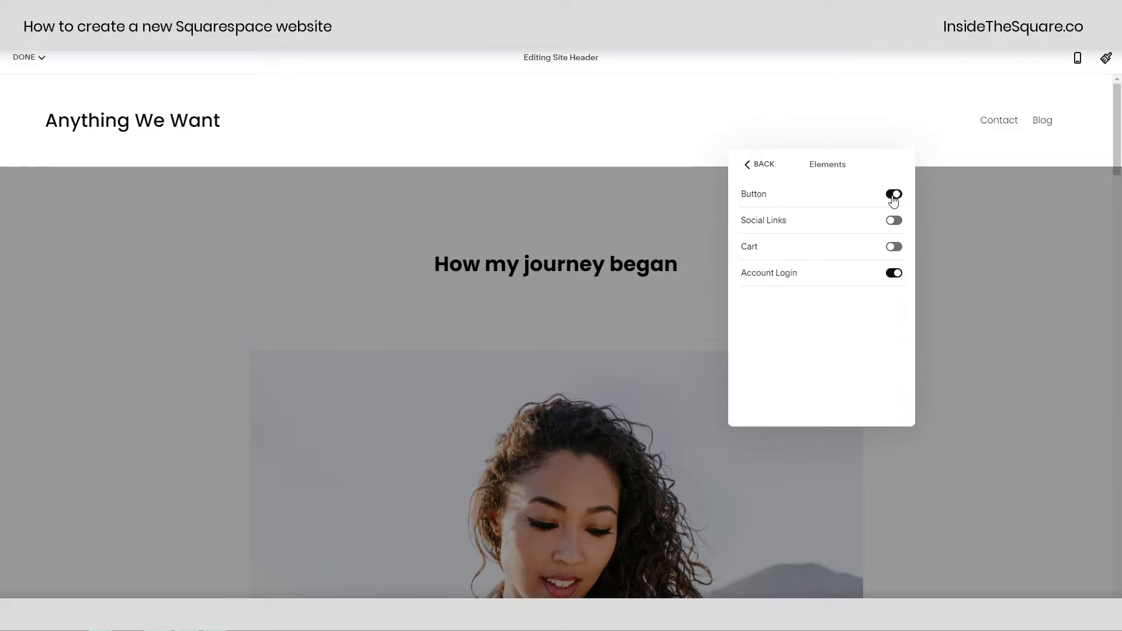
left_click(894, 195)
left_click(807, 220)
left_click_drag(786, 220, 746, 221)
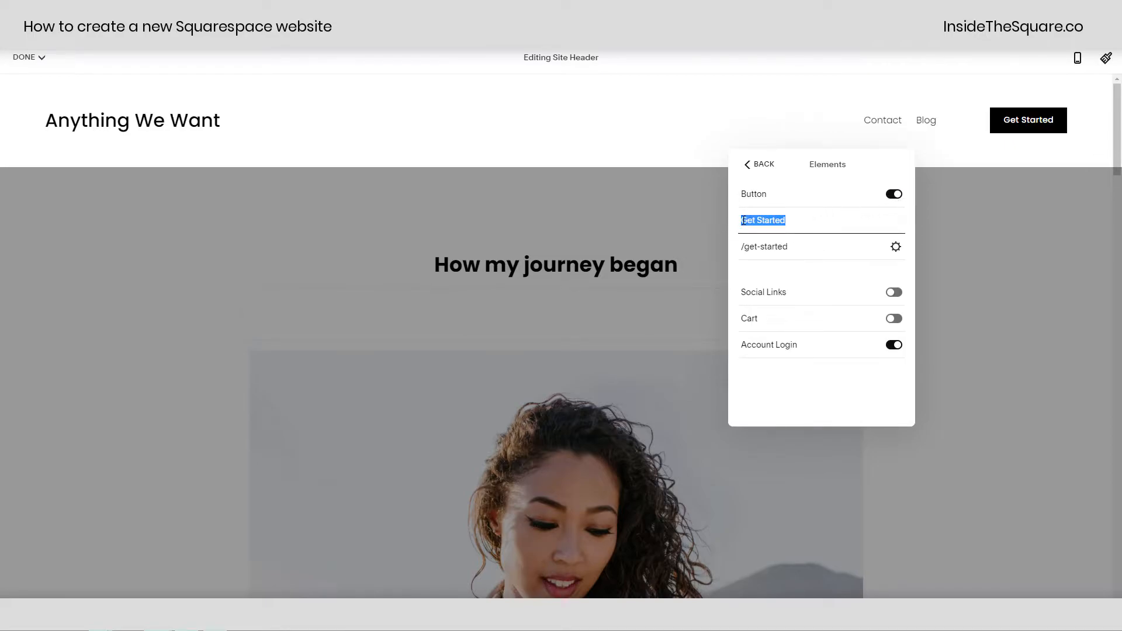
left_click(896, 248)
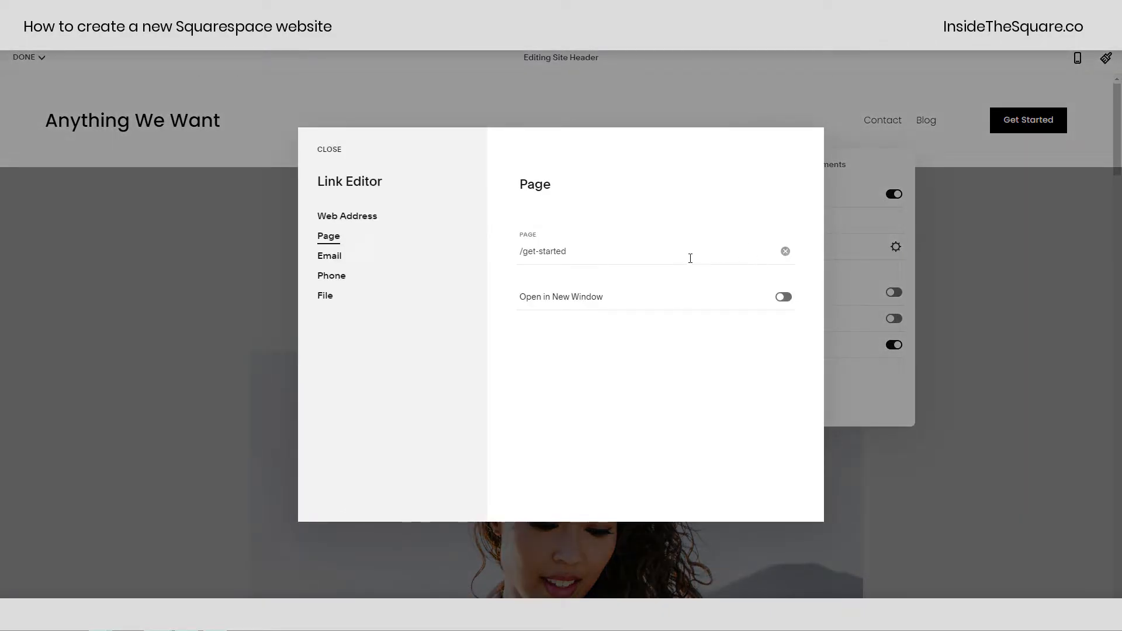
left_click(380, 222)
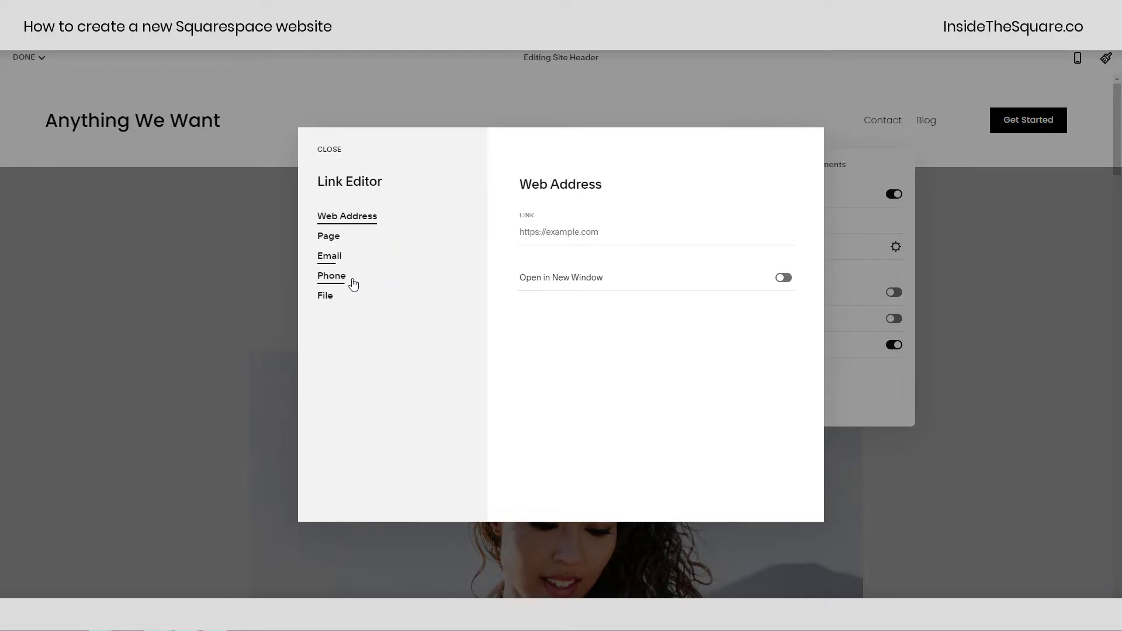
left_click(338, 304)
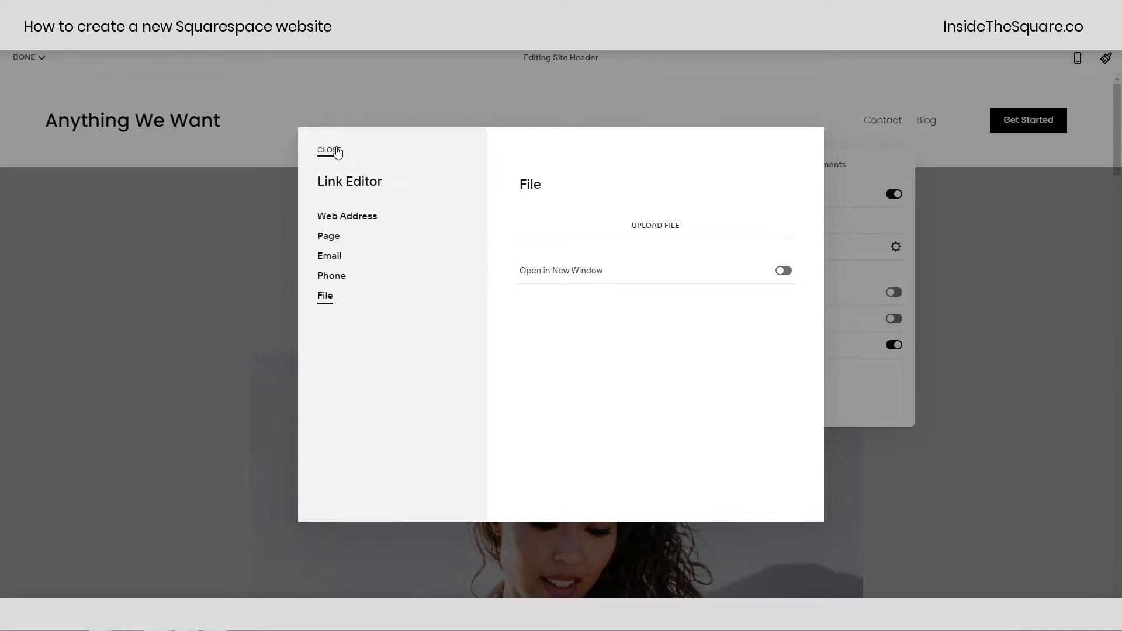
left_click(337, 151)
- Replace the header's button with the cart element, trying out the social links in between
left_click(889, 197)
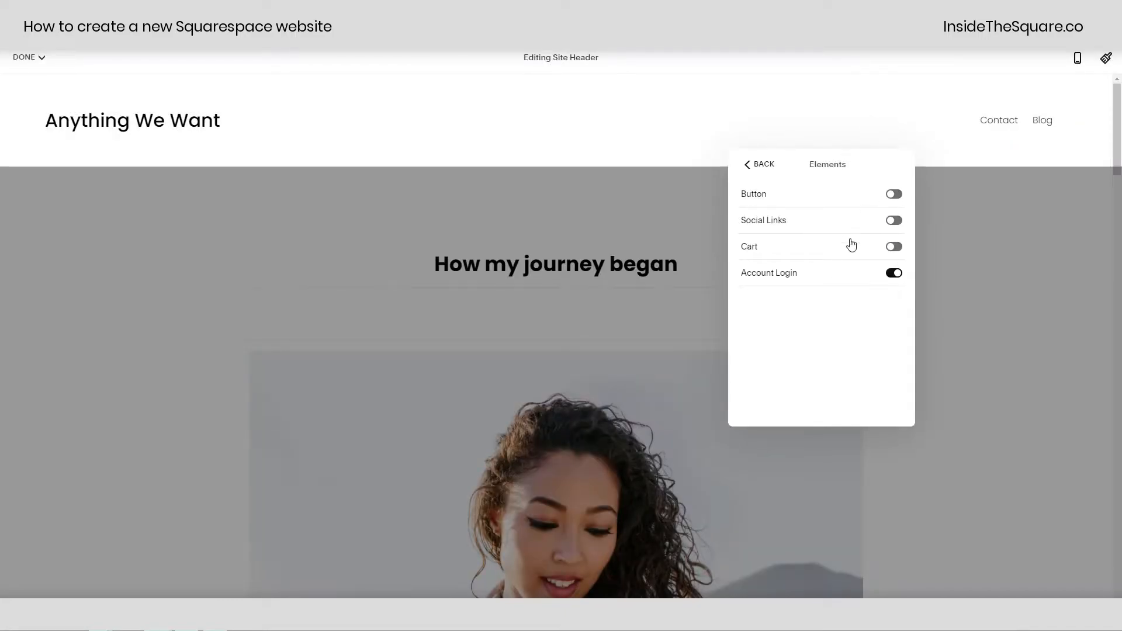
left_click(900, 222)
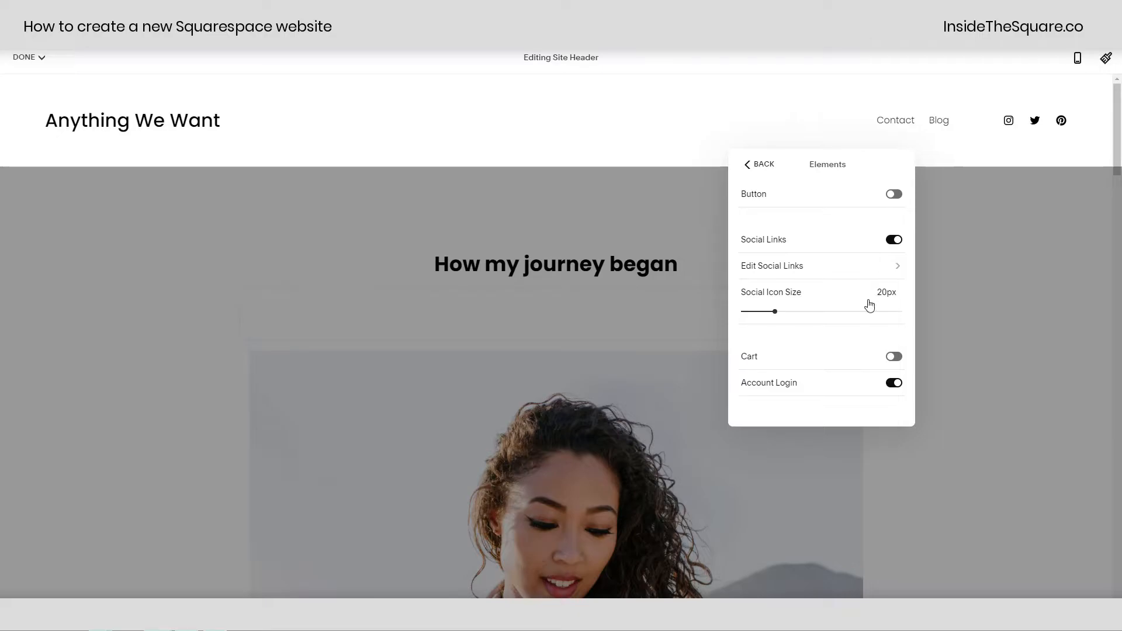
left_click(896, 241)
left_click(894, 247)
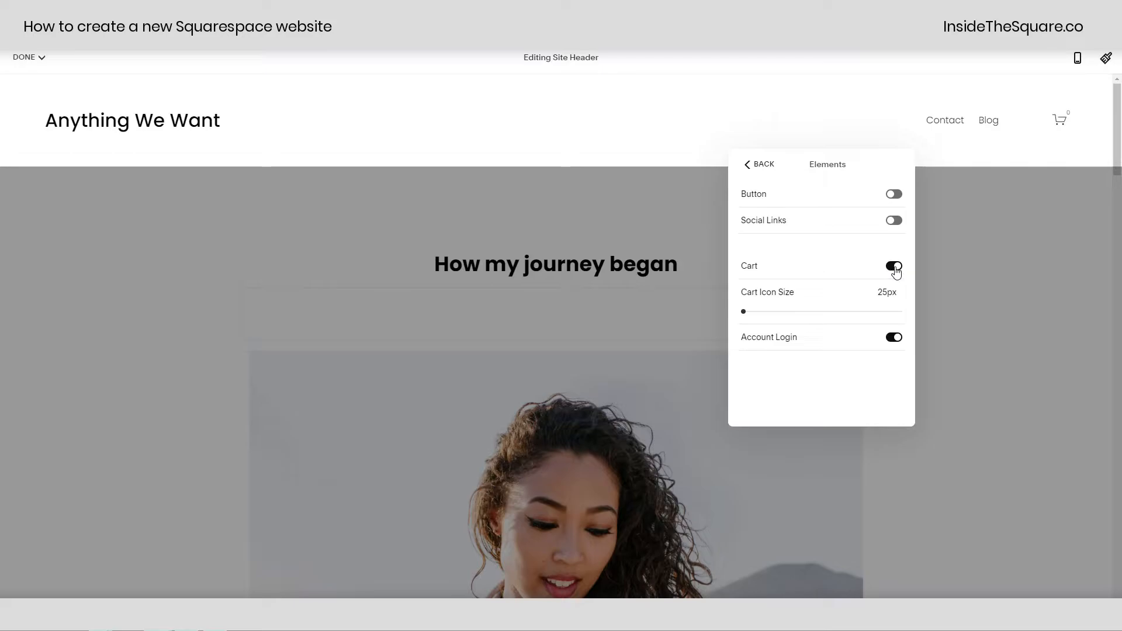
- Try a 30px cart icon, replace the cart with the button element, and return to the global header settings
left_click(792, 311)
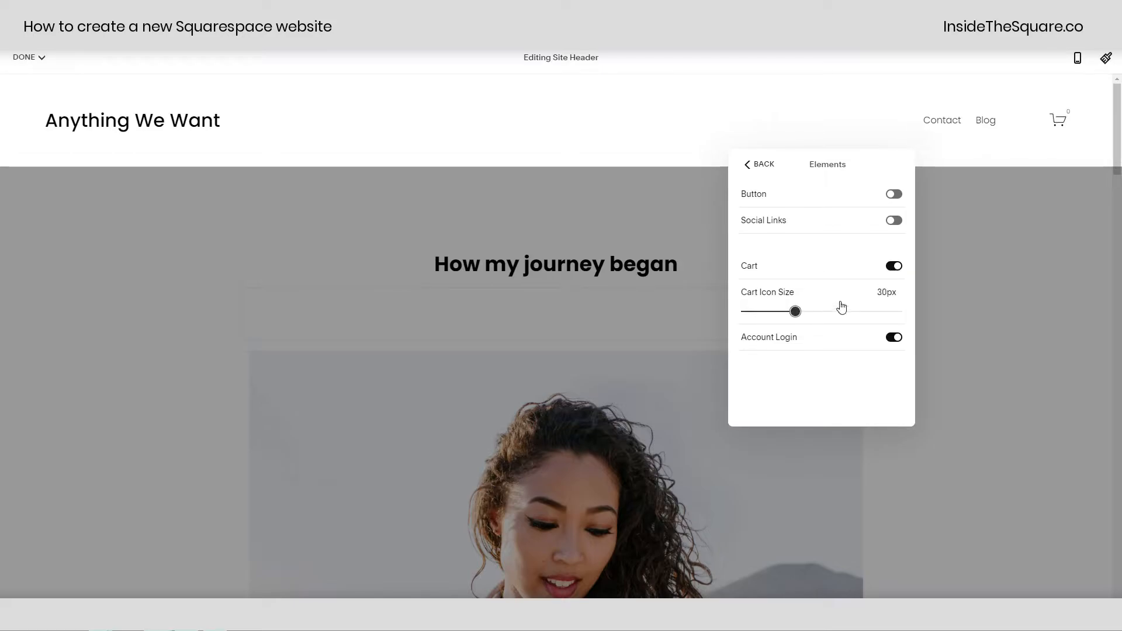
left_click(893, 268)
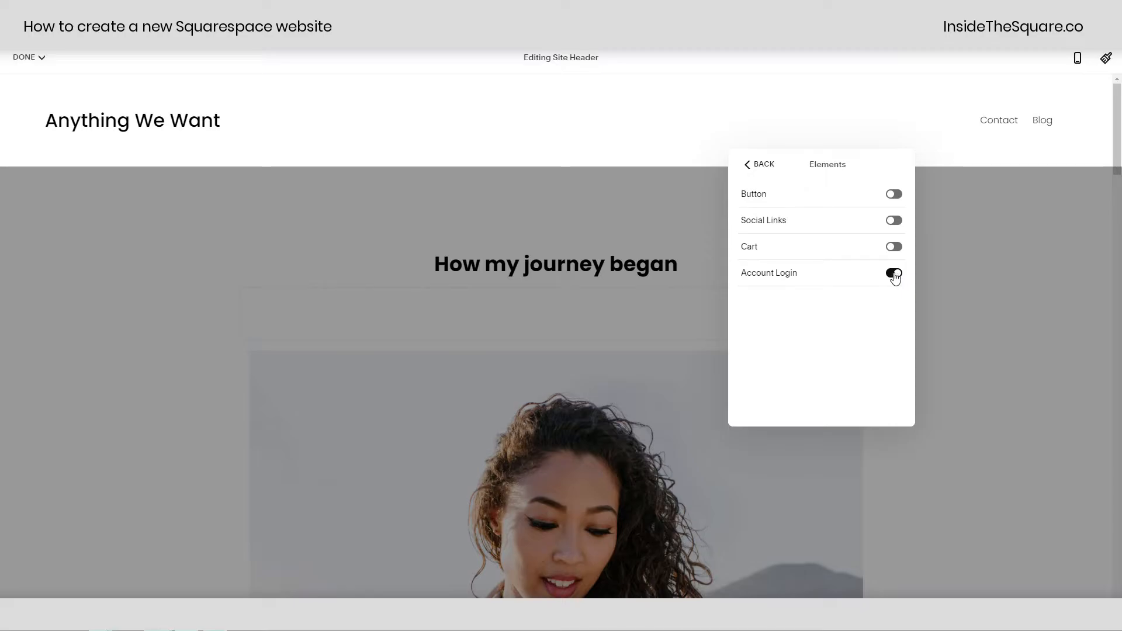
left_click(894, 194)
left_click(762, 166)
- Save the header edits on the About page, and open the site header for editing from the Home page
left_click(614, 186)
mouse_move(28, 56)
left_click(44, 85)
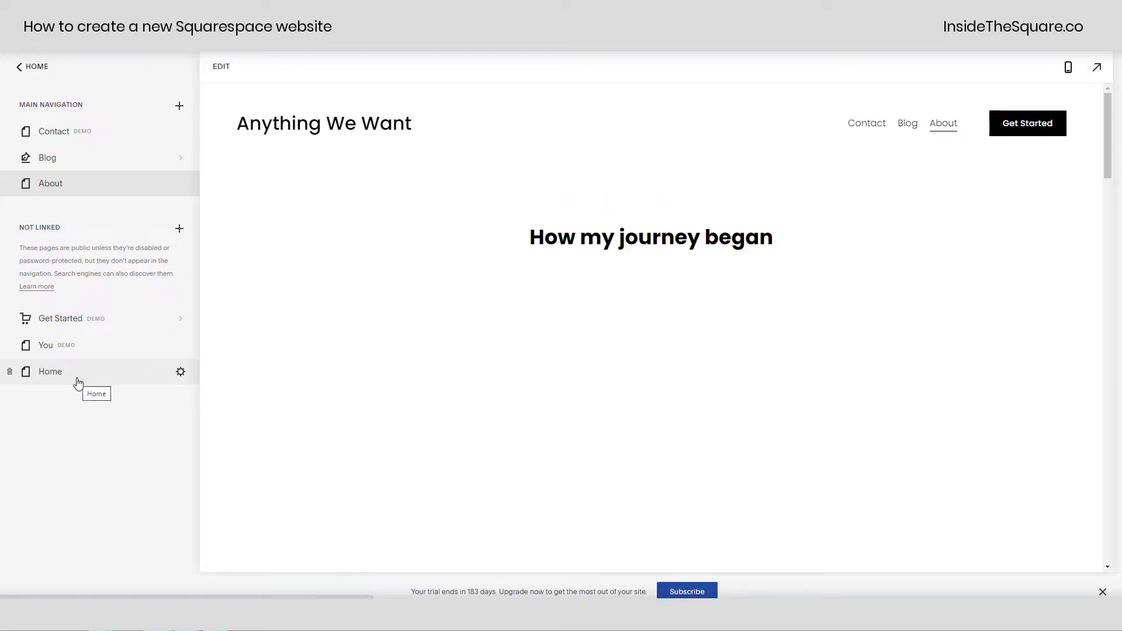
left_click(77, 382)
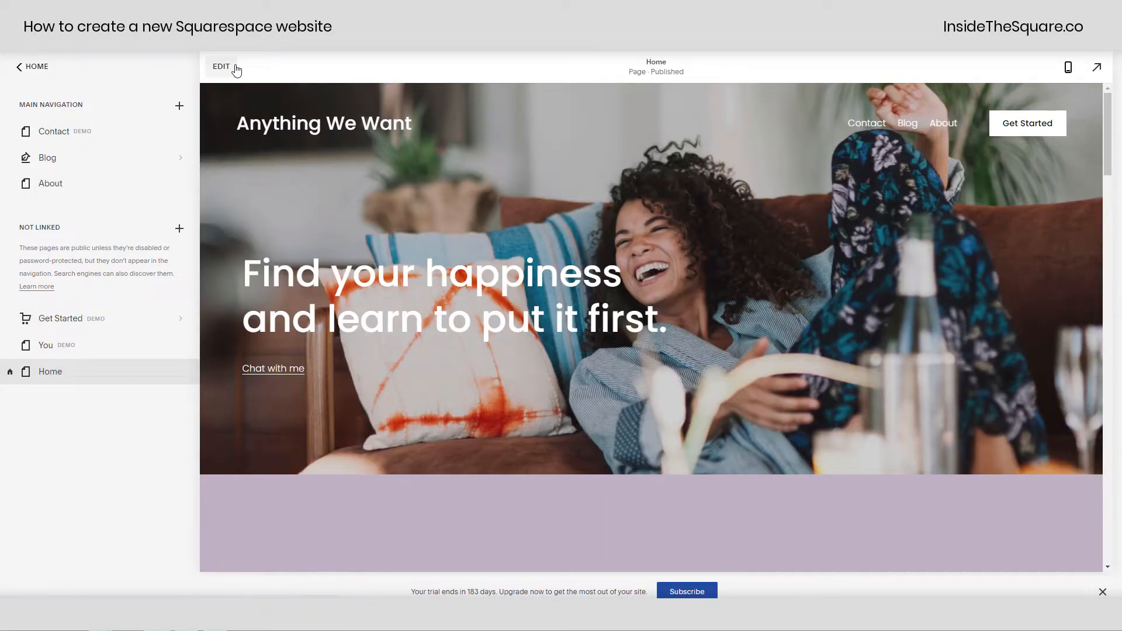
left_click(225, 66)
left_click(558, 138)
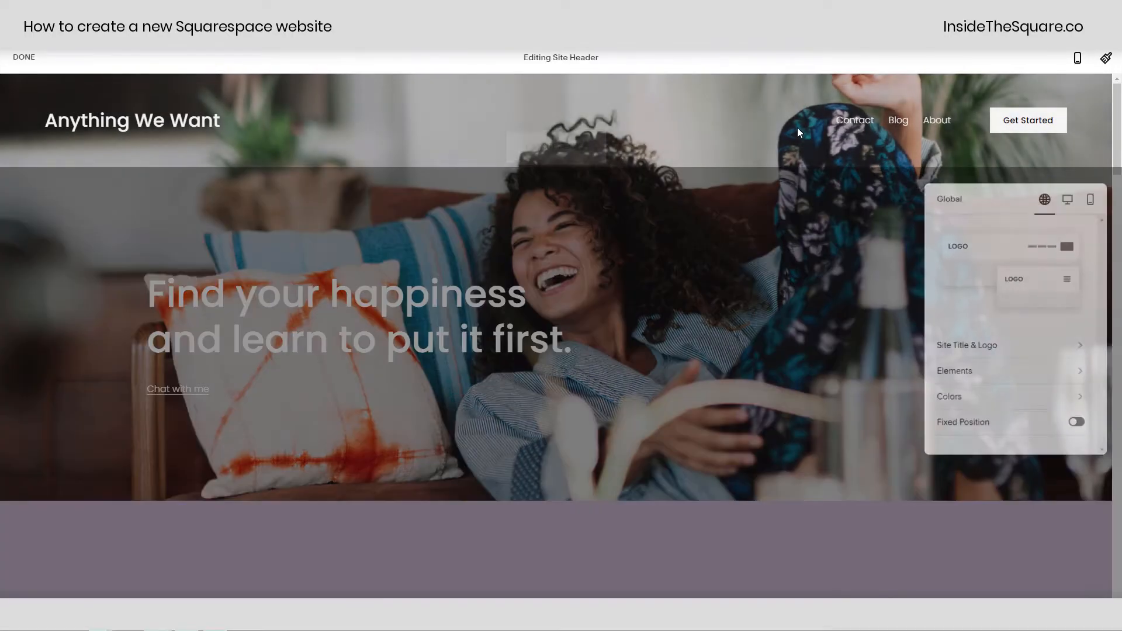
- Review the global header's Site Title & Logo and Elements settings, and move the settings window closer to the middle of the page
left_click(999, 362)
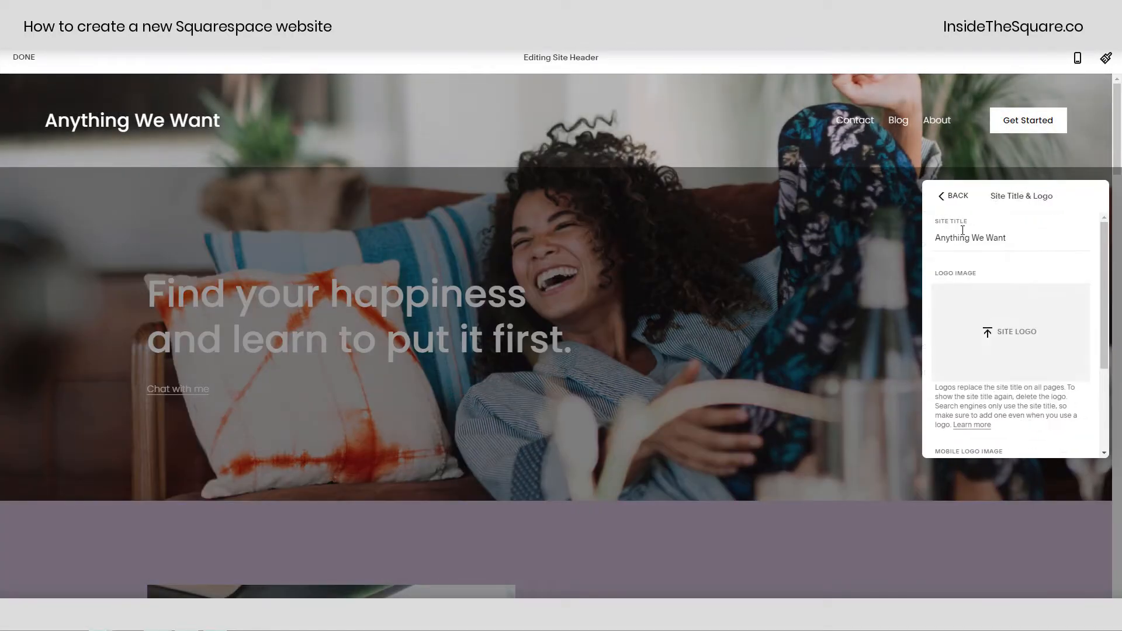
left_click(945, 195)
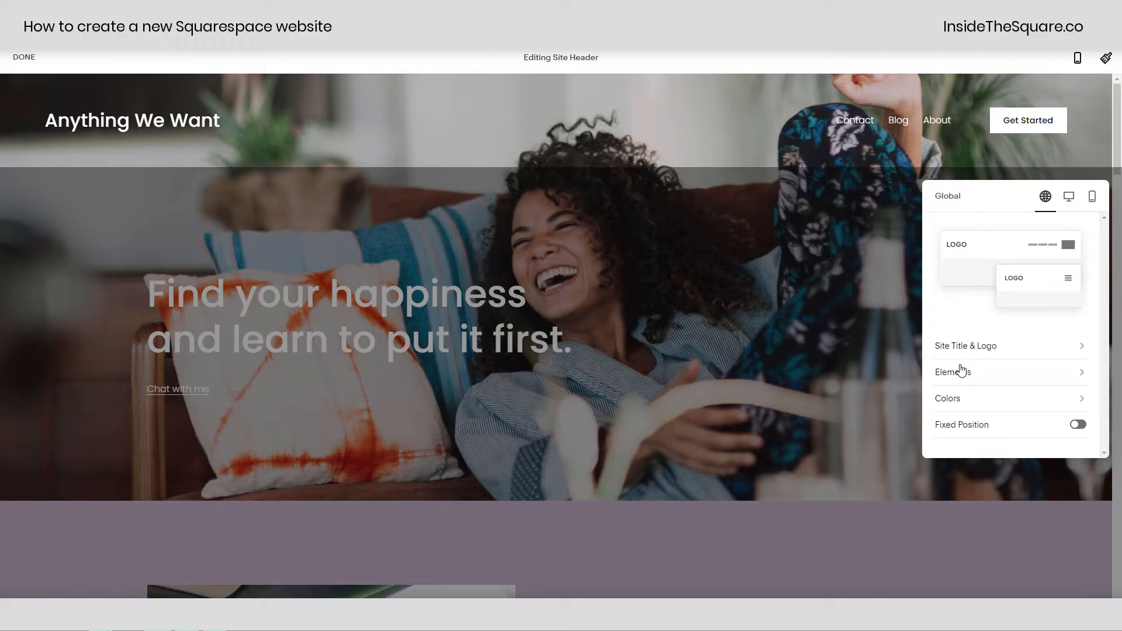
left_click(960, 369)
left_click(958, 201)
left_click_drag(1002, 188, 672, 175)
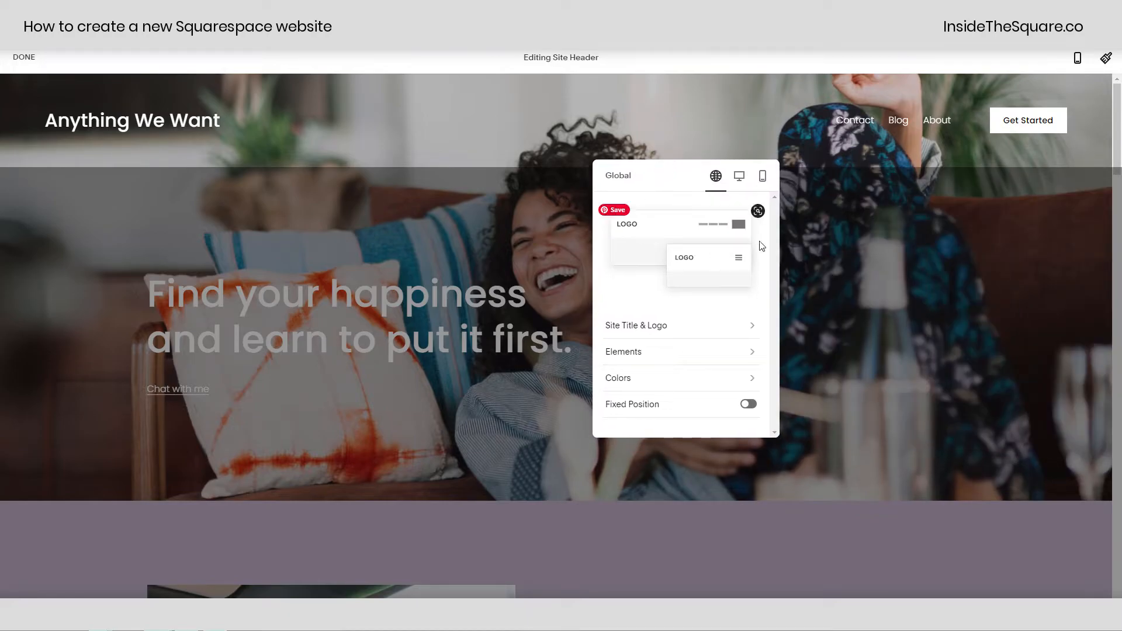
- Try the alternative desktop header layouts, and return to the layout with the logo on the left and the links beside the button
left_click(739, 176)
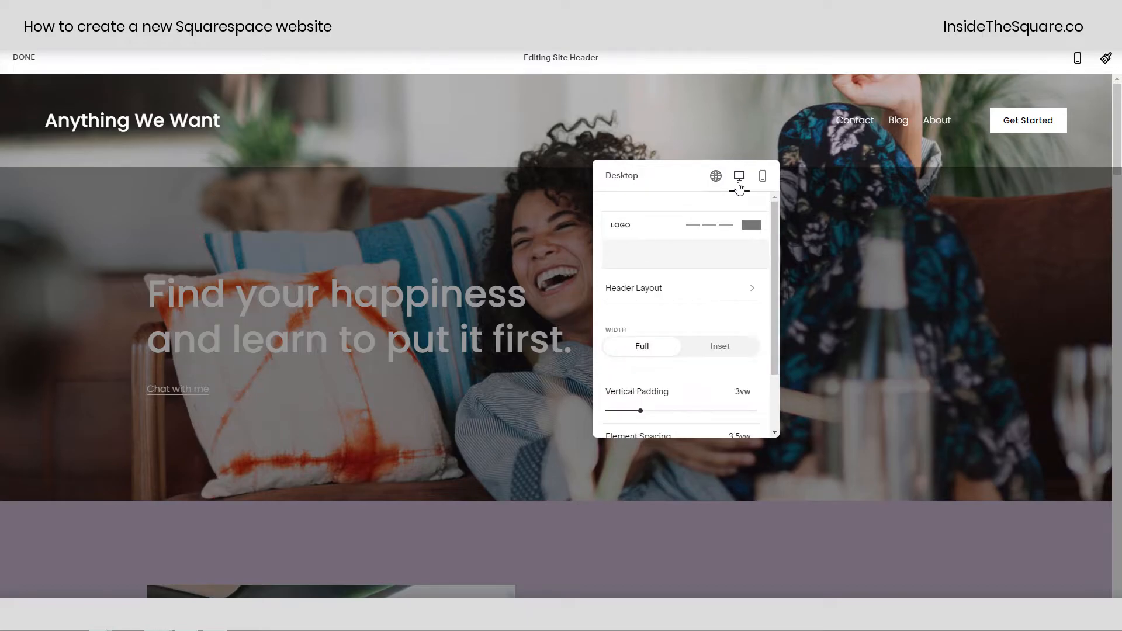
left_click(677, 297)
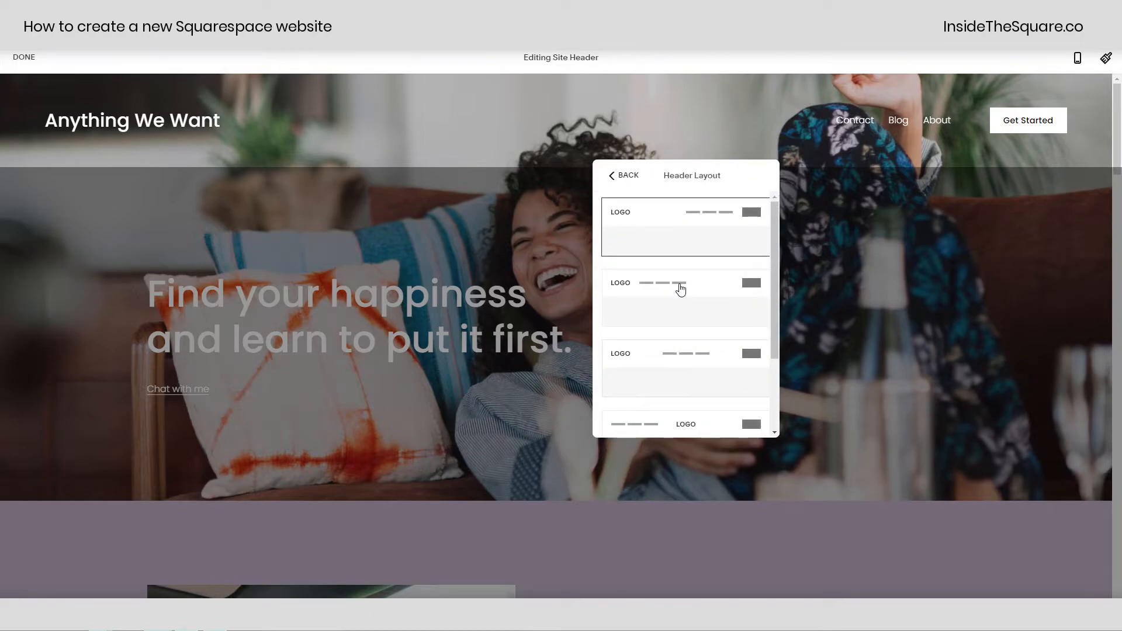
left_click(681, 290)
scroll(687, 293, "down", 1)
left_click(695, 301)
scroll(693, 302, "down", 1)
left_click(696, 341)
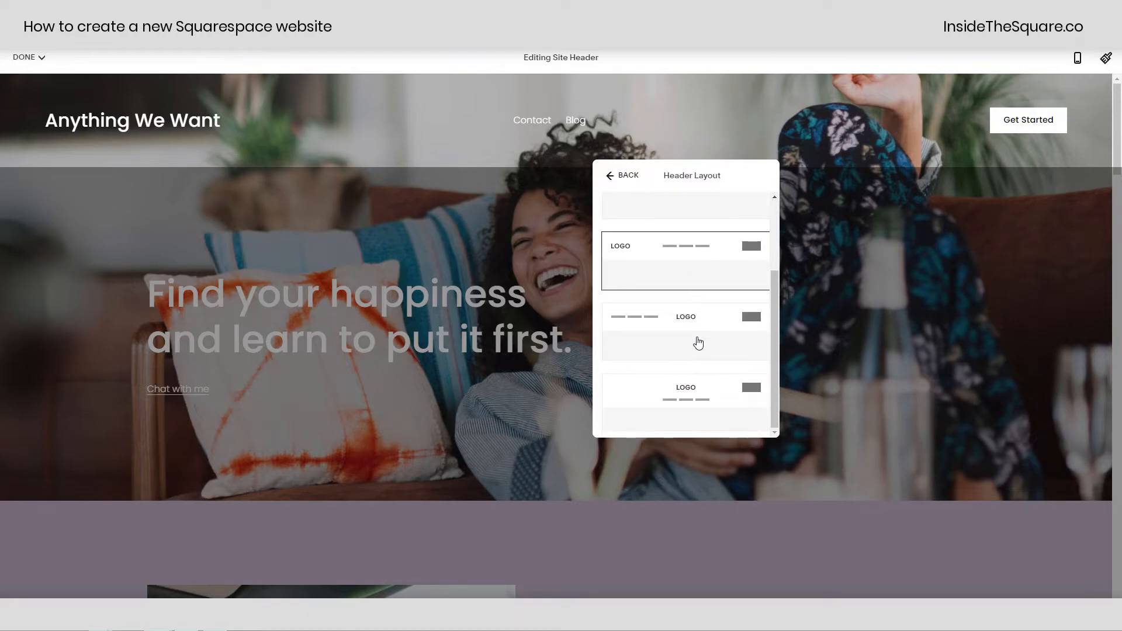
left_click(694, 413)
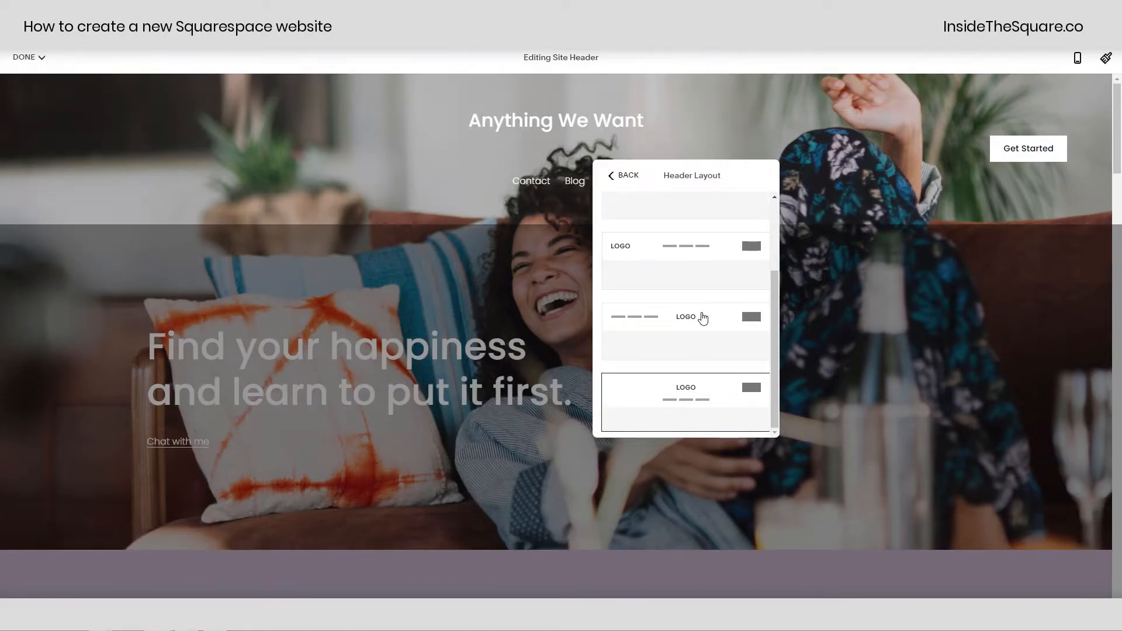
left_click(702, 318)
scroll(699, 293, "up", 2)
left_click(670, 217)
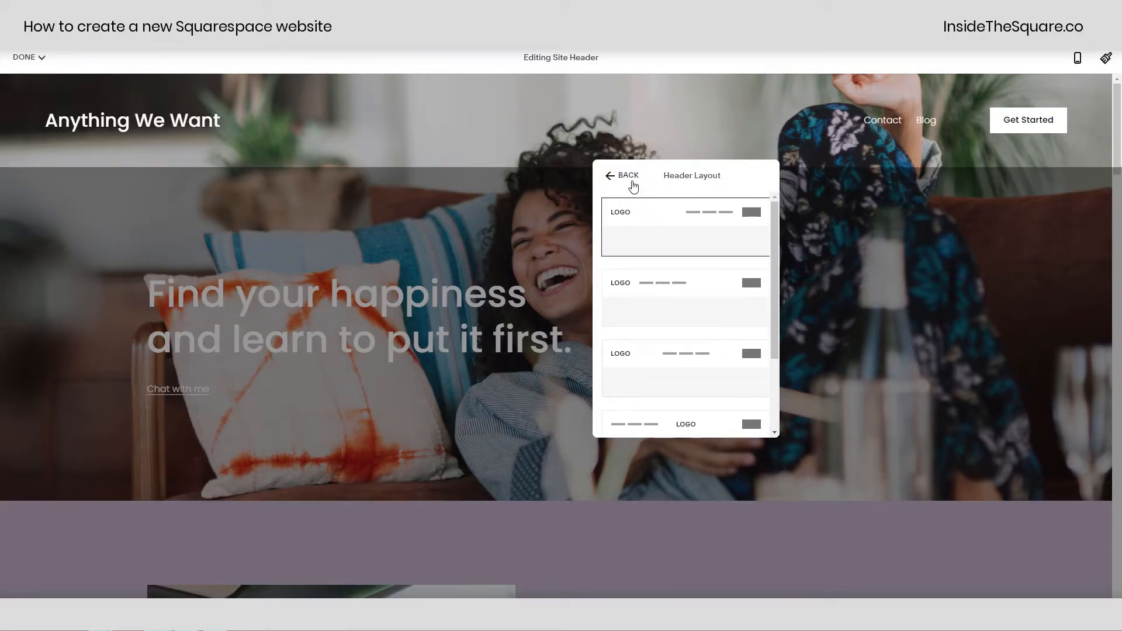
left_click(646, 182)
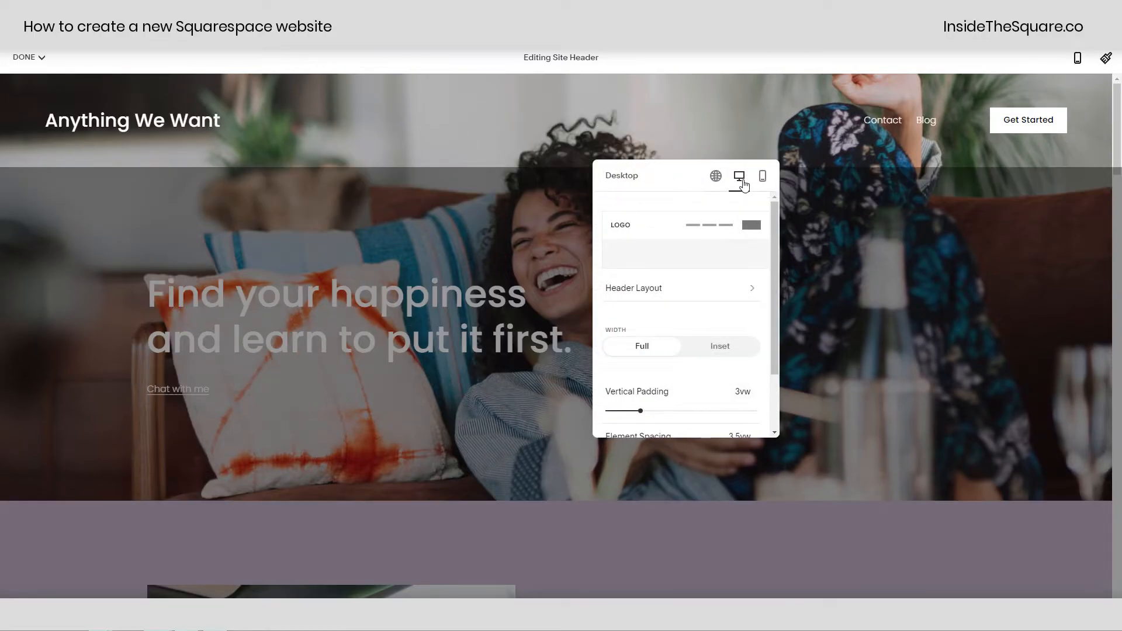
- Preview the desktop header at Inset width, and switch the width back to Full
scroll(704, 321, "down", 1)
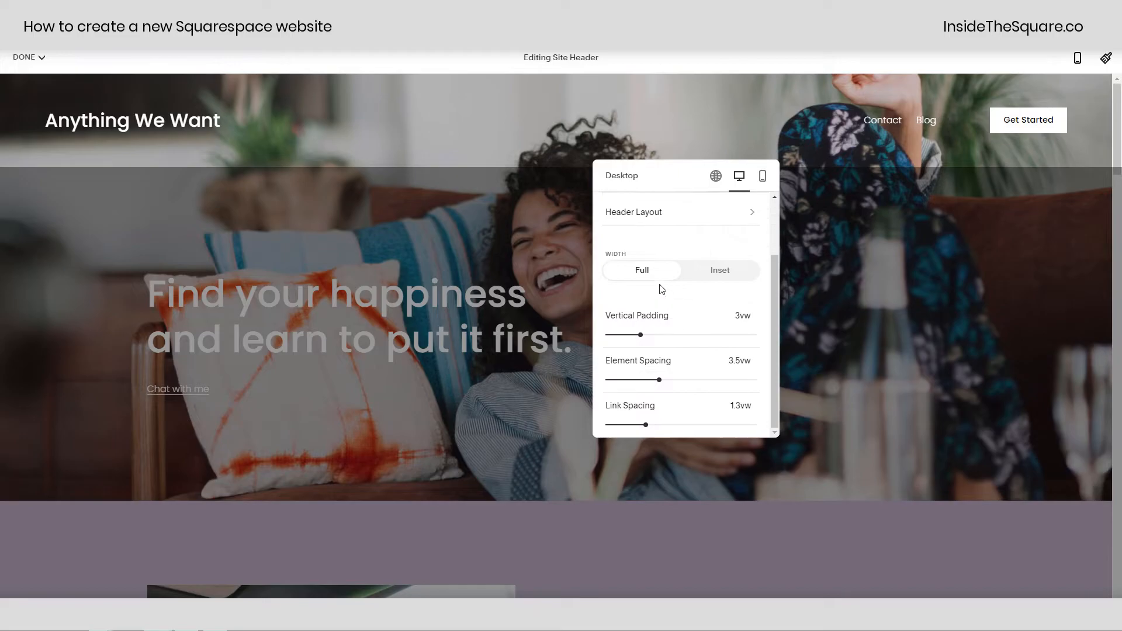
left_click(719, 278)
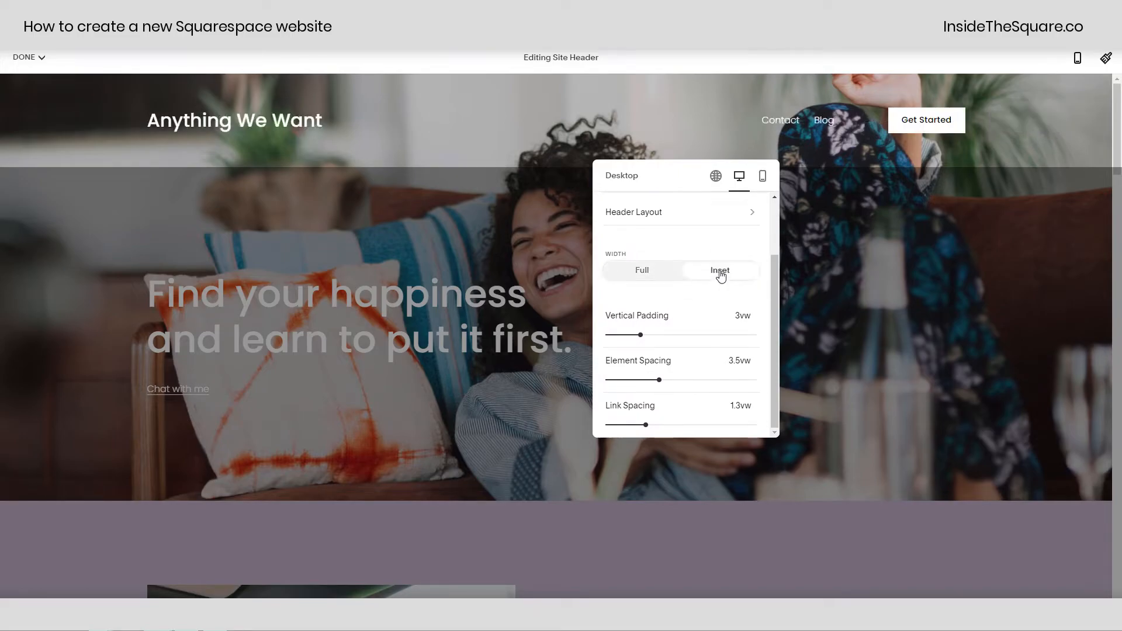
left_click(661, 284)
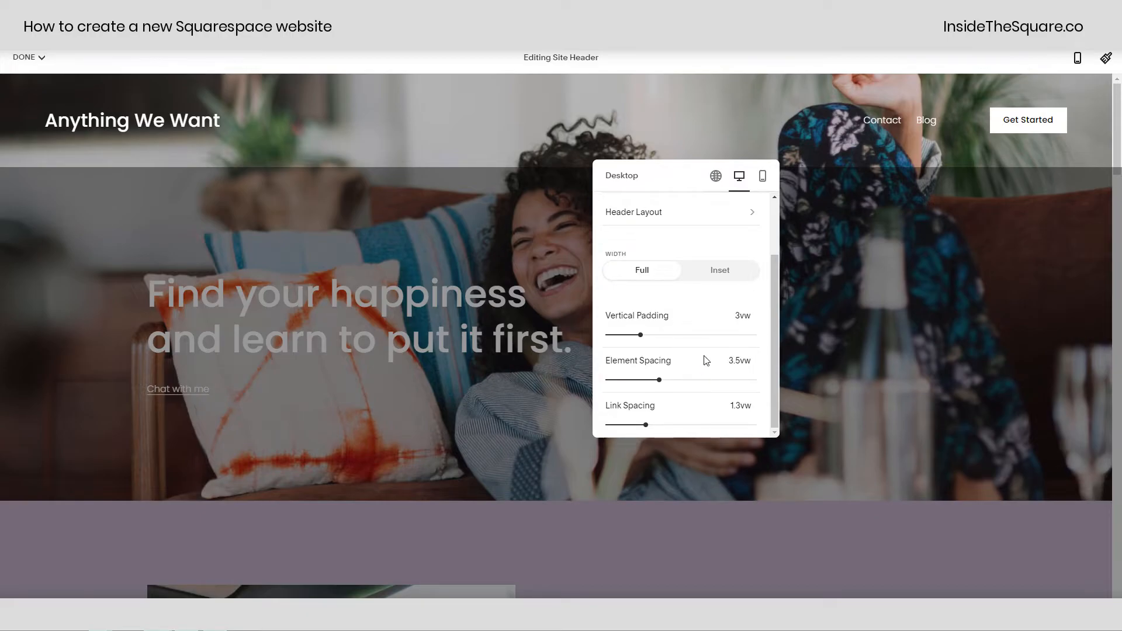
scroll(705, 261, "up", 2)
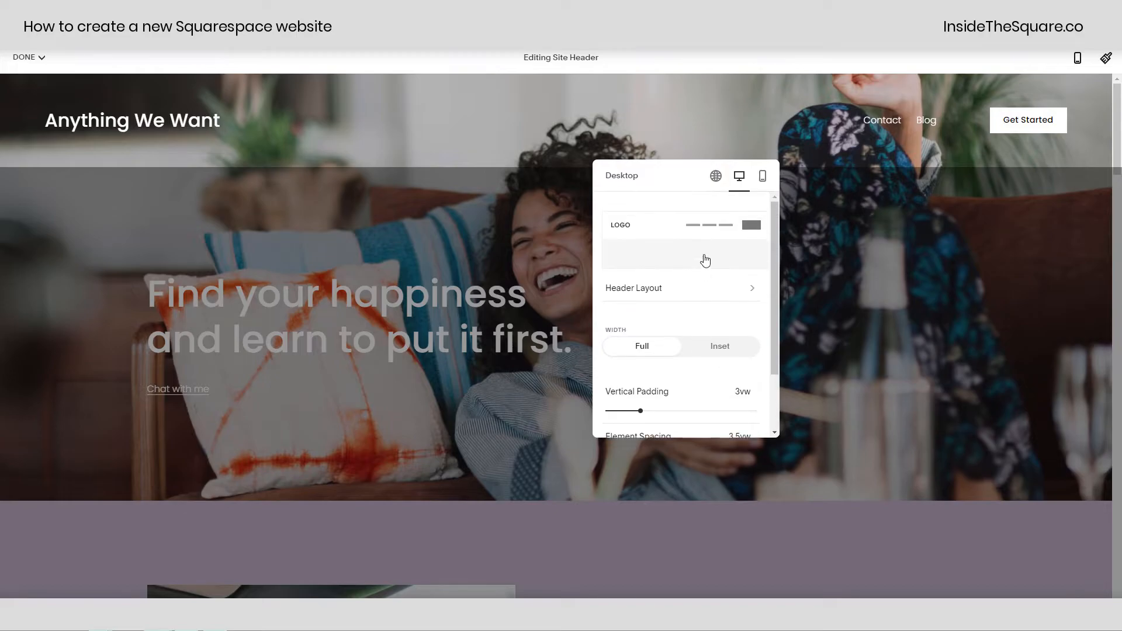
- Open the mobile header settings and try the right-aligned lines and plus menu icons
left_click(763, 176)
left_click_drag(671, 178, 851, 139)
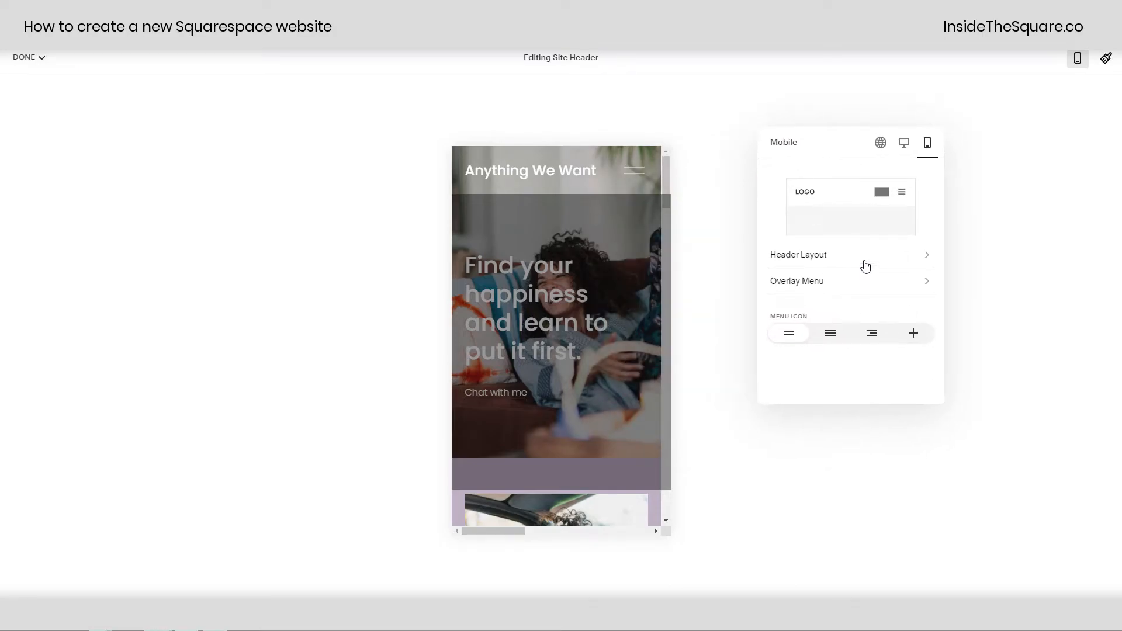
left_click(871, 335)
left_click(914, 336)
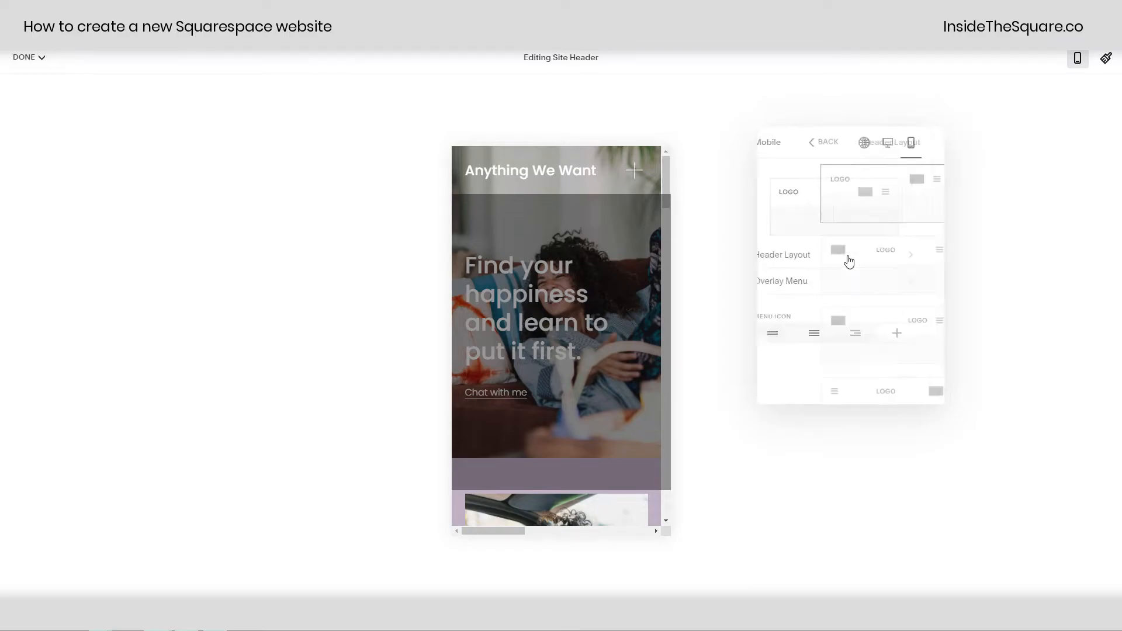
- Try other mobile header layouts, and restore the layout with the logo on the left and the two-line menu icon
left_click(848, 259)
left_click(877, 268)
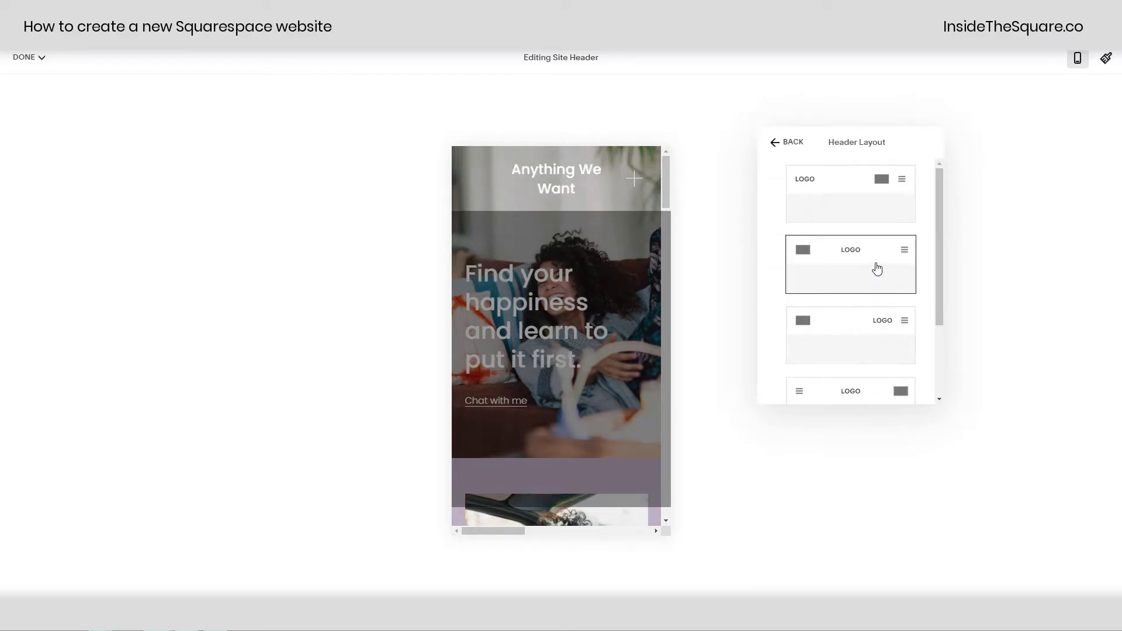
left_click(861, 402)
scroll(861, 333, "down", 2)
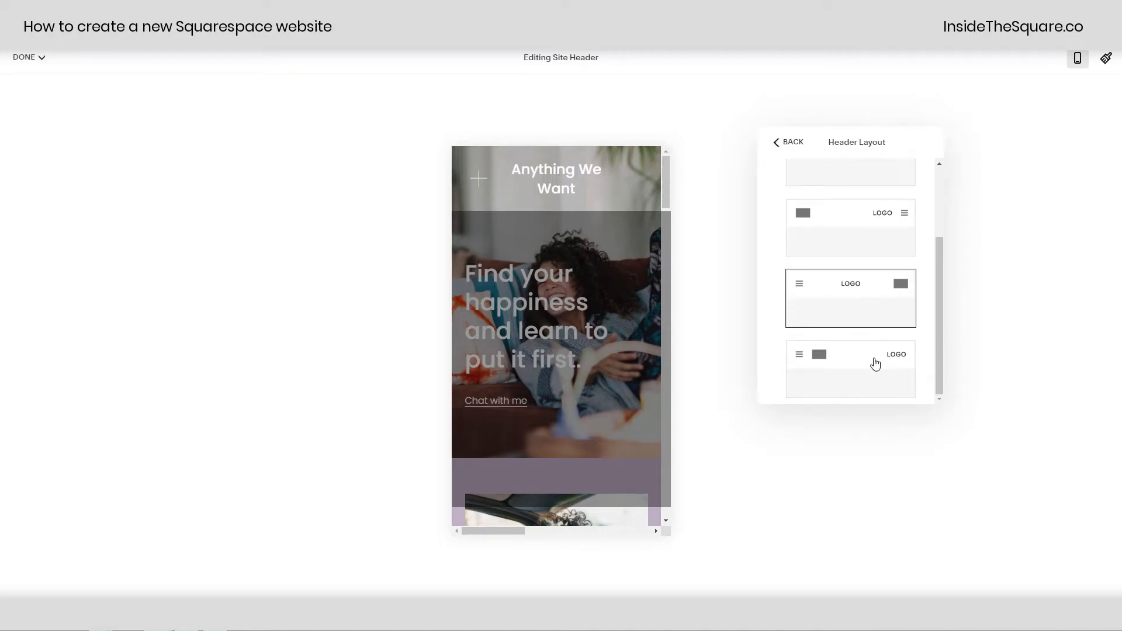
left_click(876, 363)
scroll(865, 293, "up", 2)
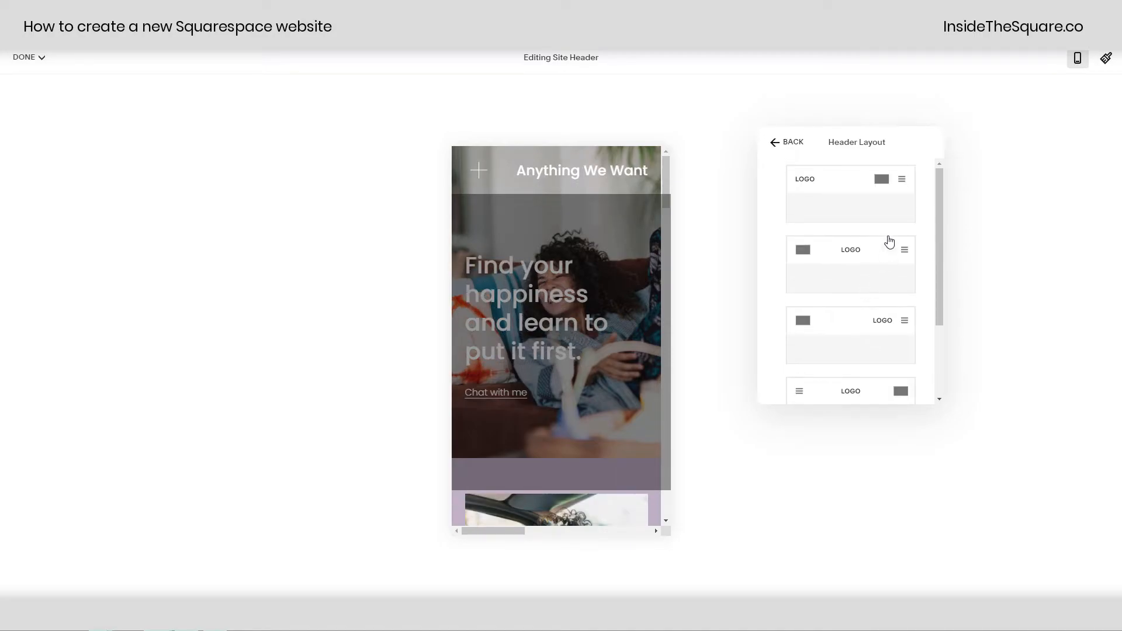
left_click(879, 205)
left_click(781, 148)
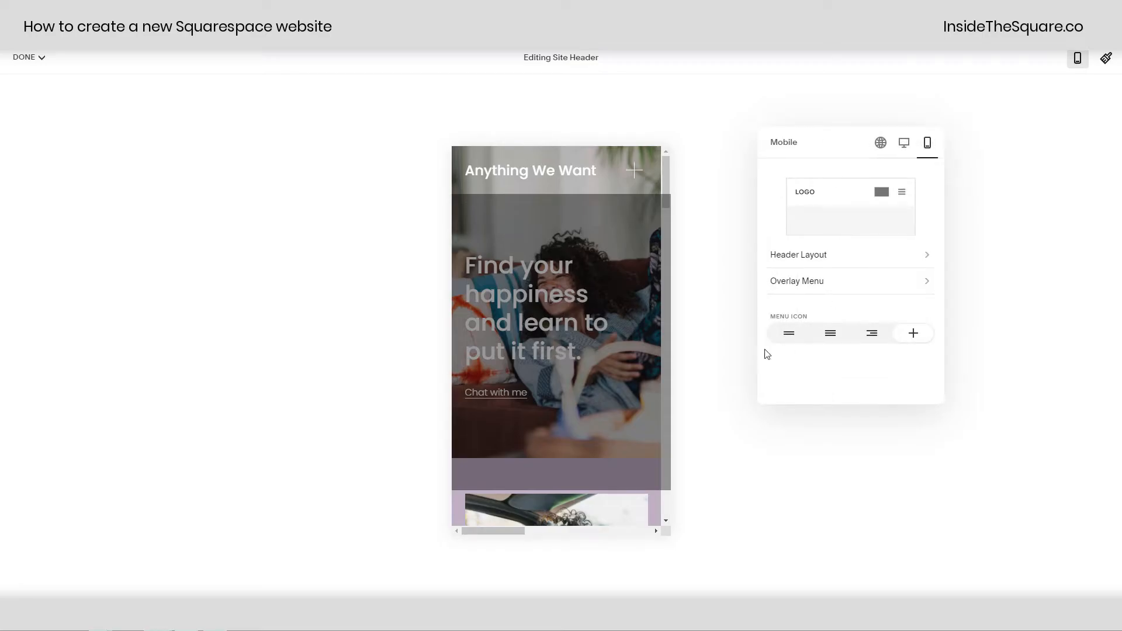
left_click(807, 336)
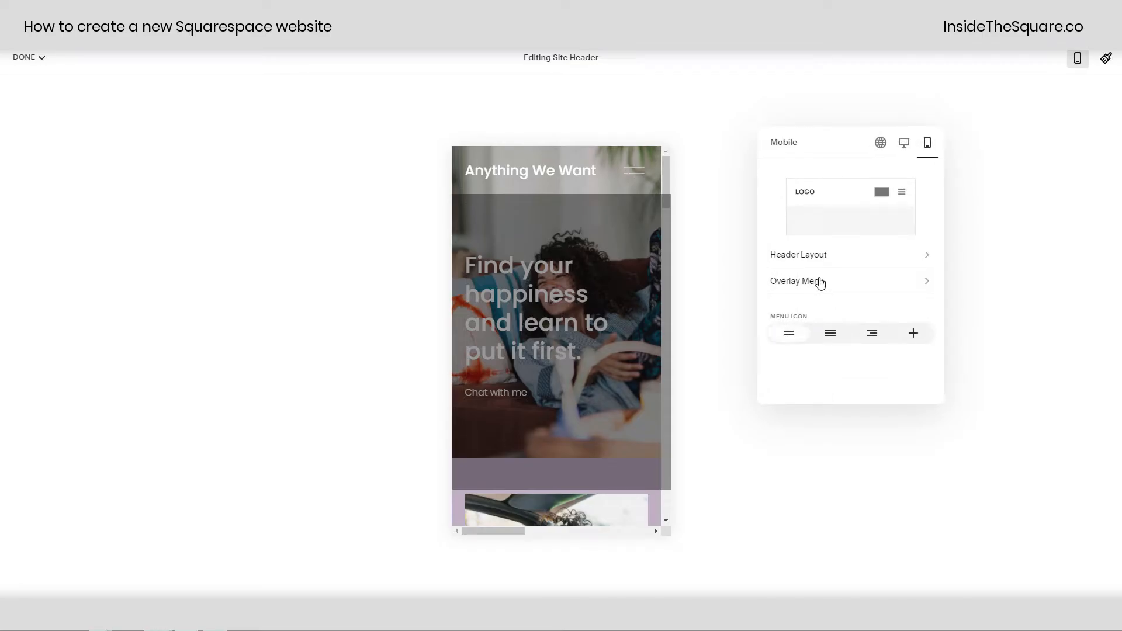
- Try left and right alignment for the mobile overlay menu, and return it to center alignment
left_click(820, 283)
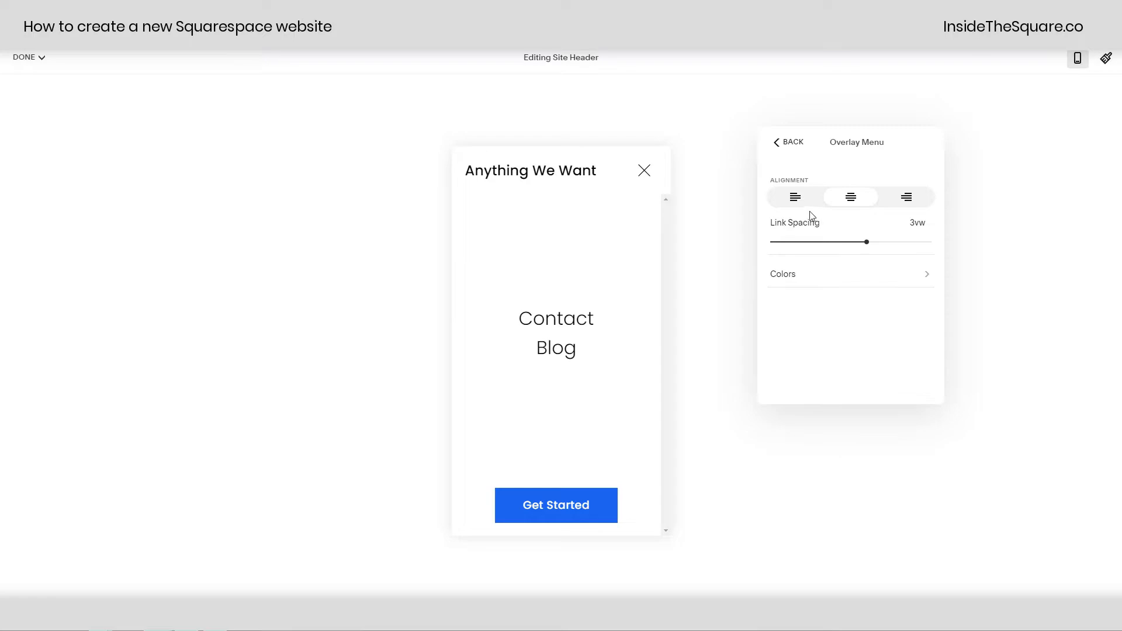
left_click(804, 206)
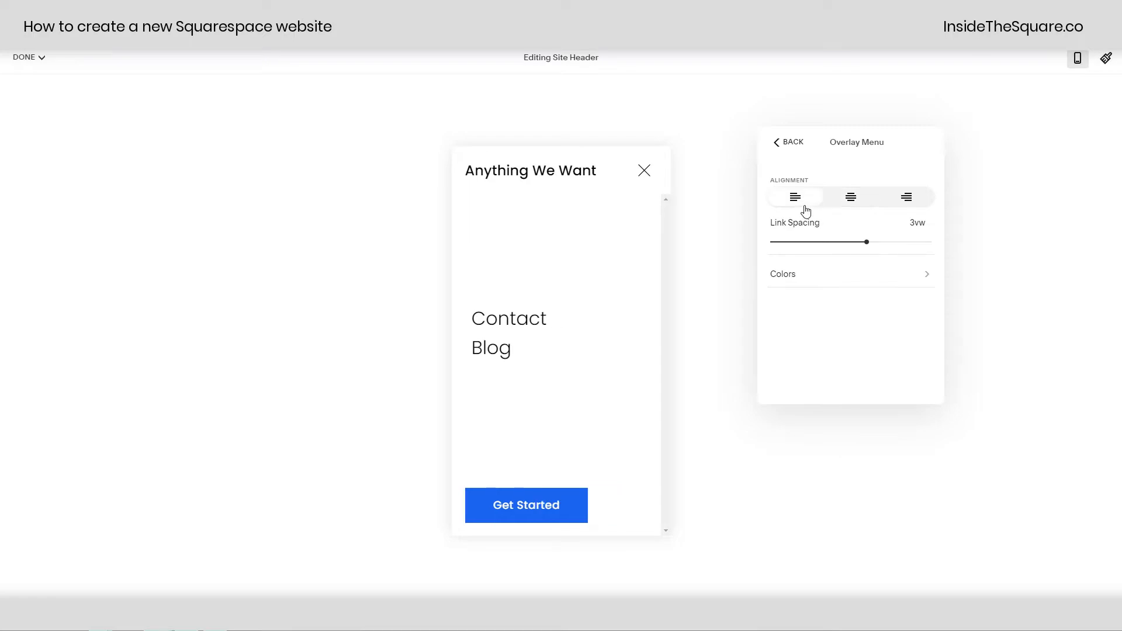
left_click(850, 199)
left_click(904, 205)
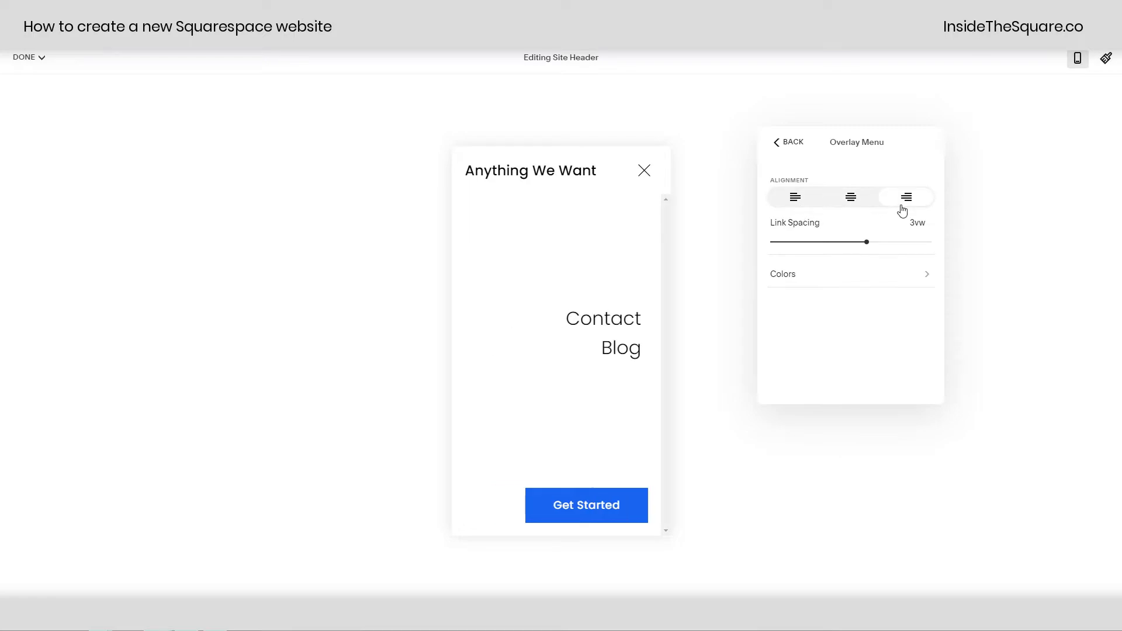
left_click(853, 201)
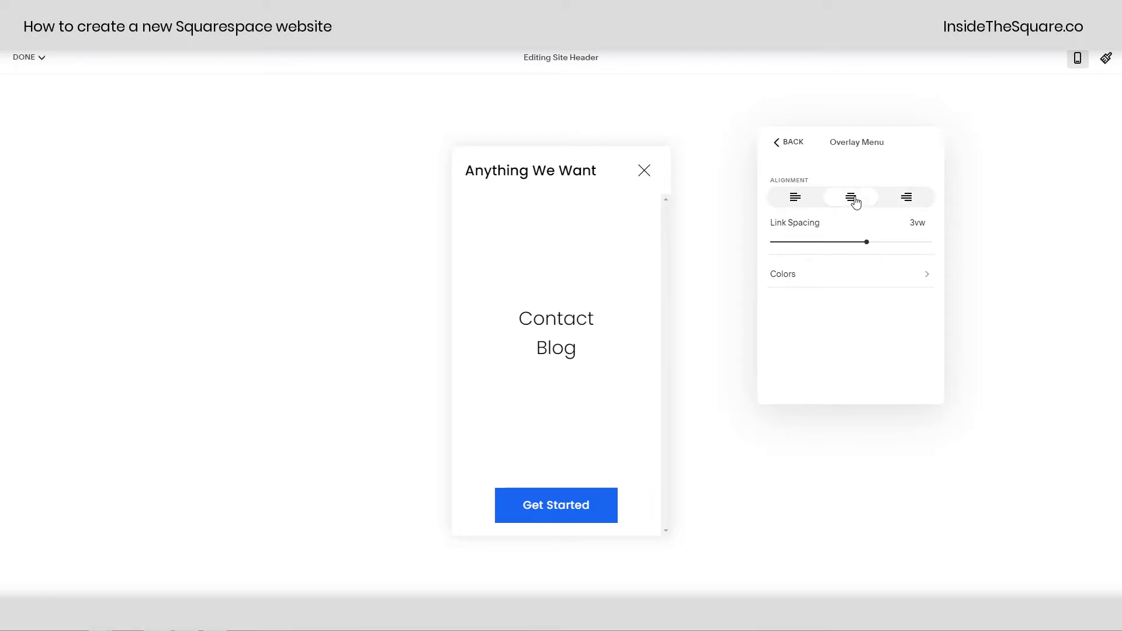
- Set the mobile overlay menu's color theme to Lightest 1, previewing Darkest 1 first
left_click(810, 279)
scroll(879, 286, "down", 3)
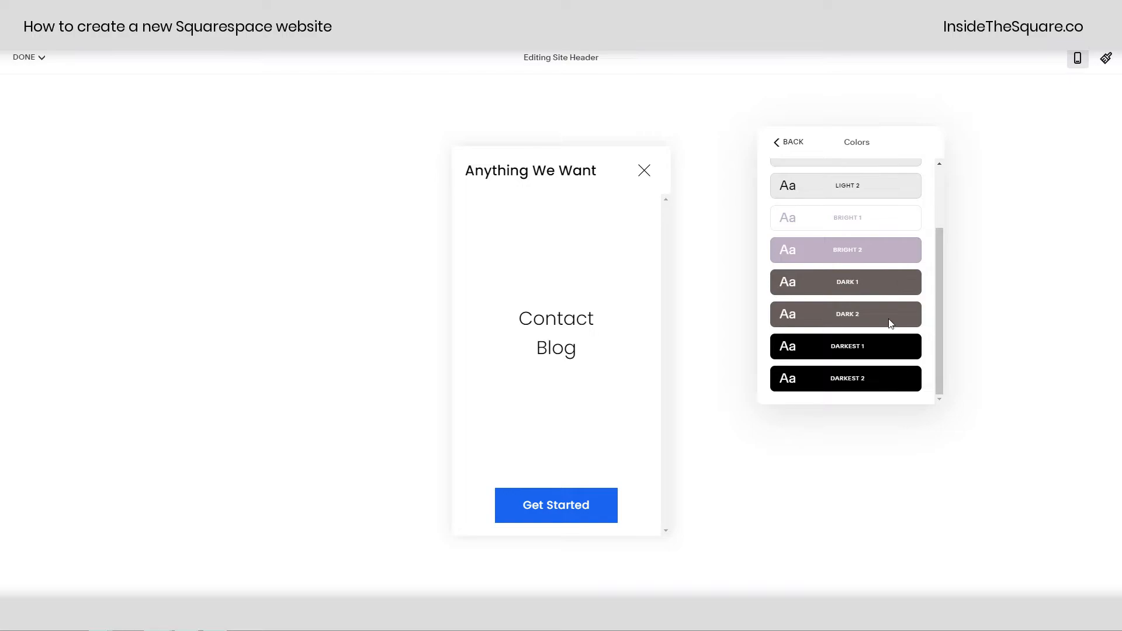
left_click(860, 349)
scroll(859, 315, "up", 1)
scroll(859, 316, "up", 2)
left_click(875, 189)
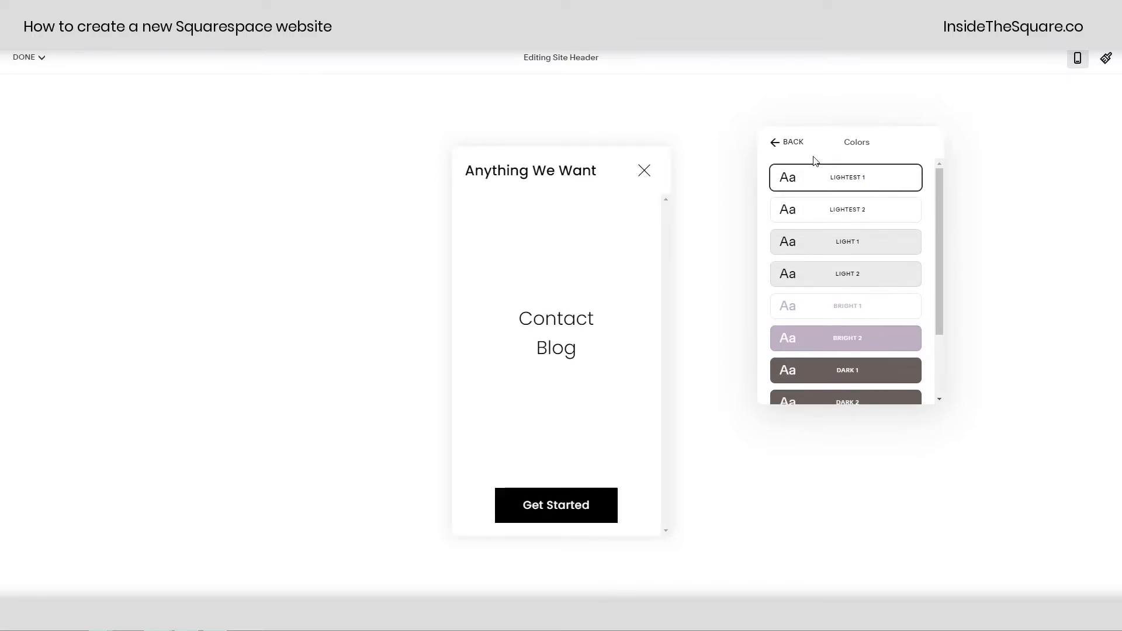
left_click(775, 143)
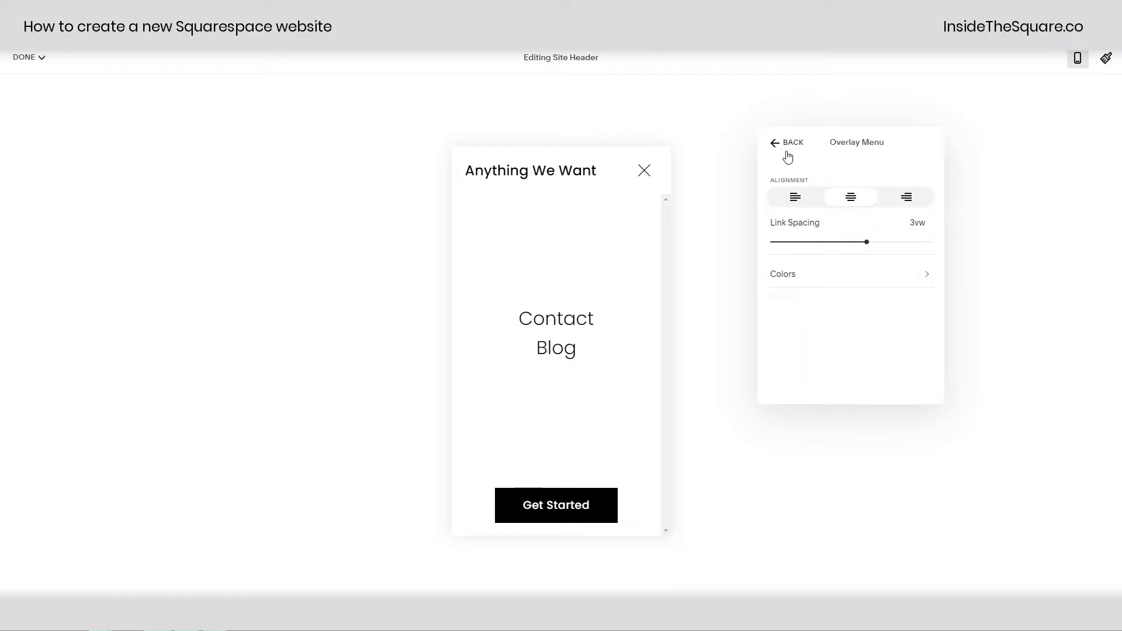
- Leave the overlay menu settings, and review the header's global and desktop settings
left_click(787, 153)
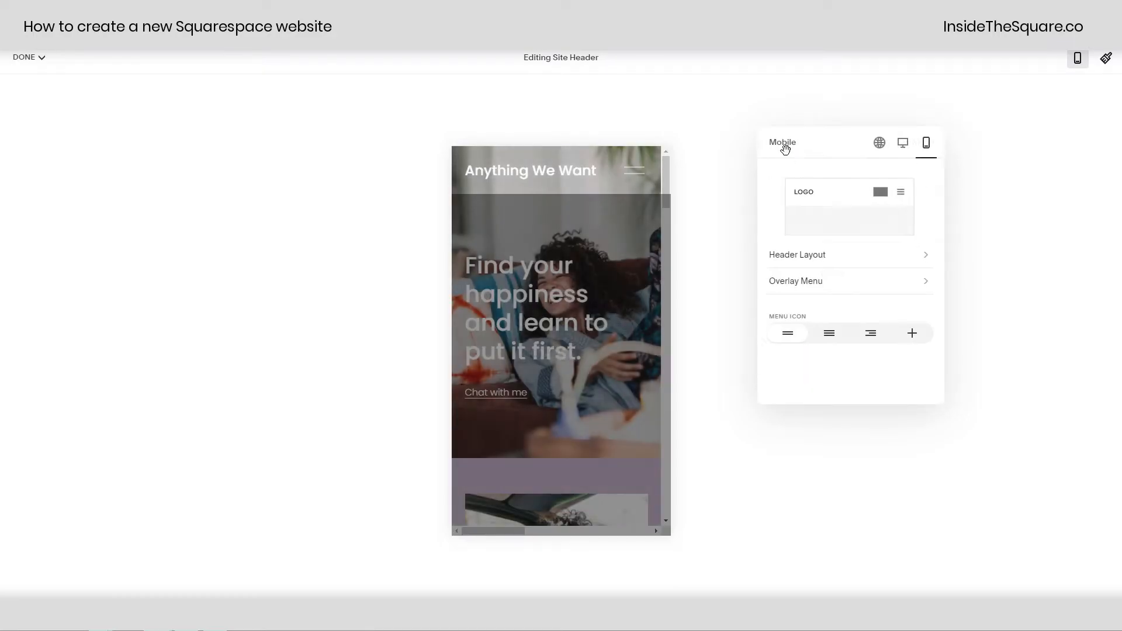
left_click(881, 145)
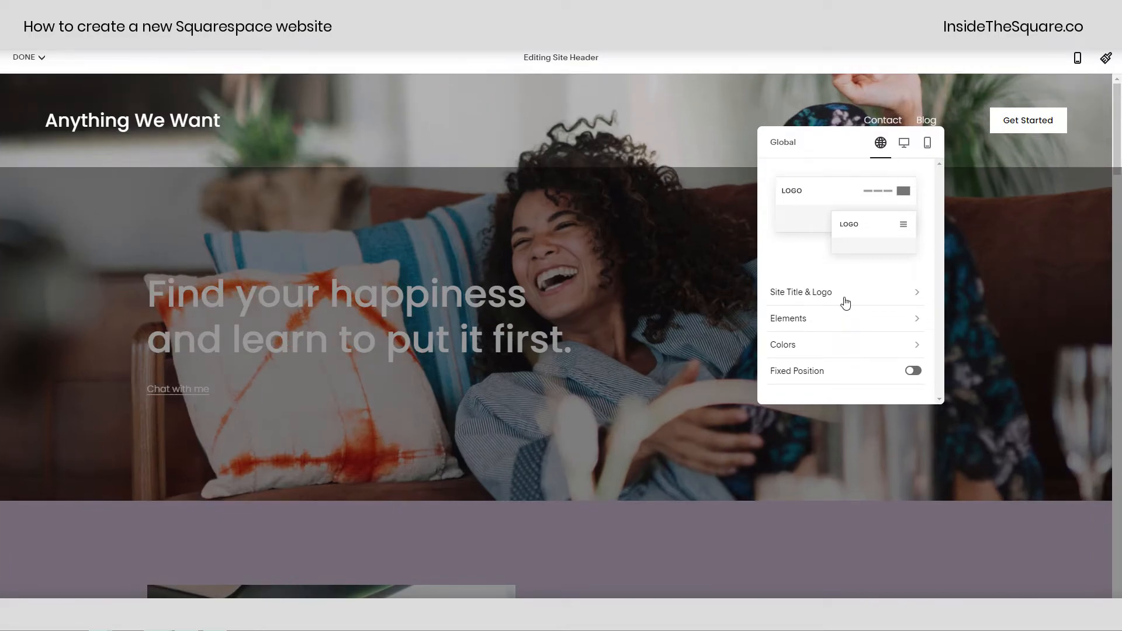
left_click(904, 145)
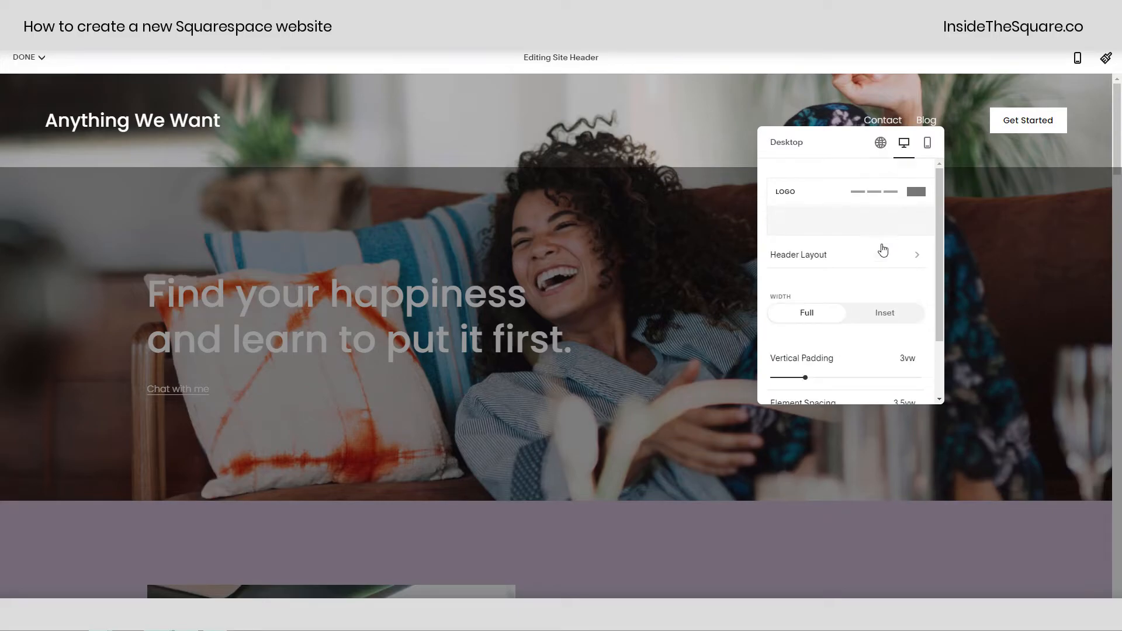
- Compare the mobile and desktop header settings, and save and exit site header editing
left_click(928, 143)
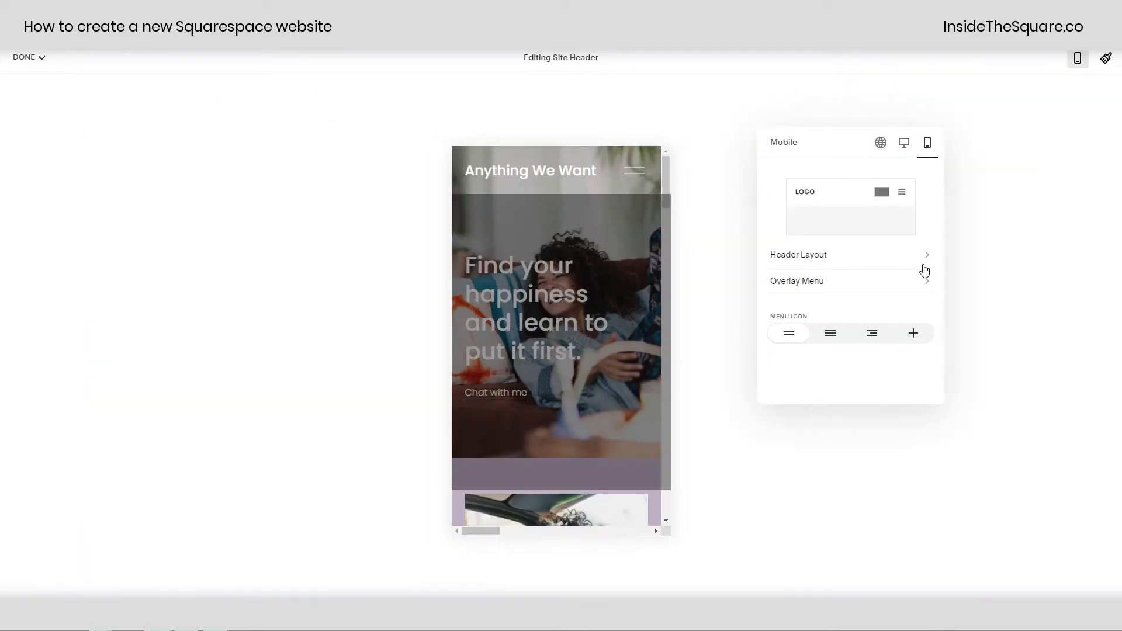
left_click(901, 151)
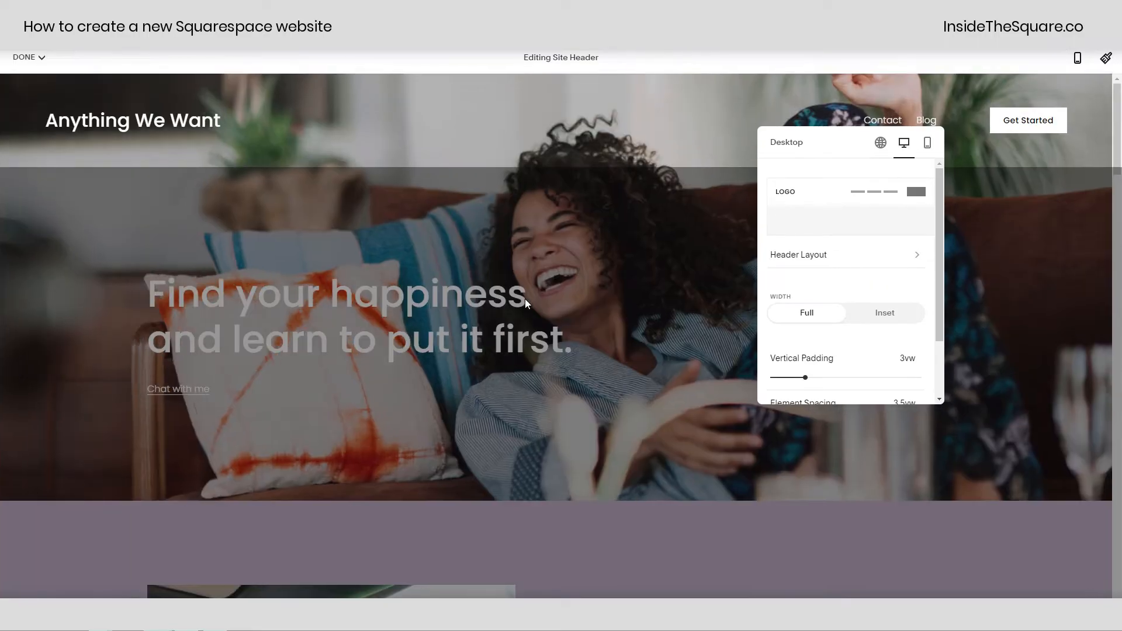
left_click(589, 232)
left_click(29, 57)
left_click(35, 79)
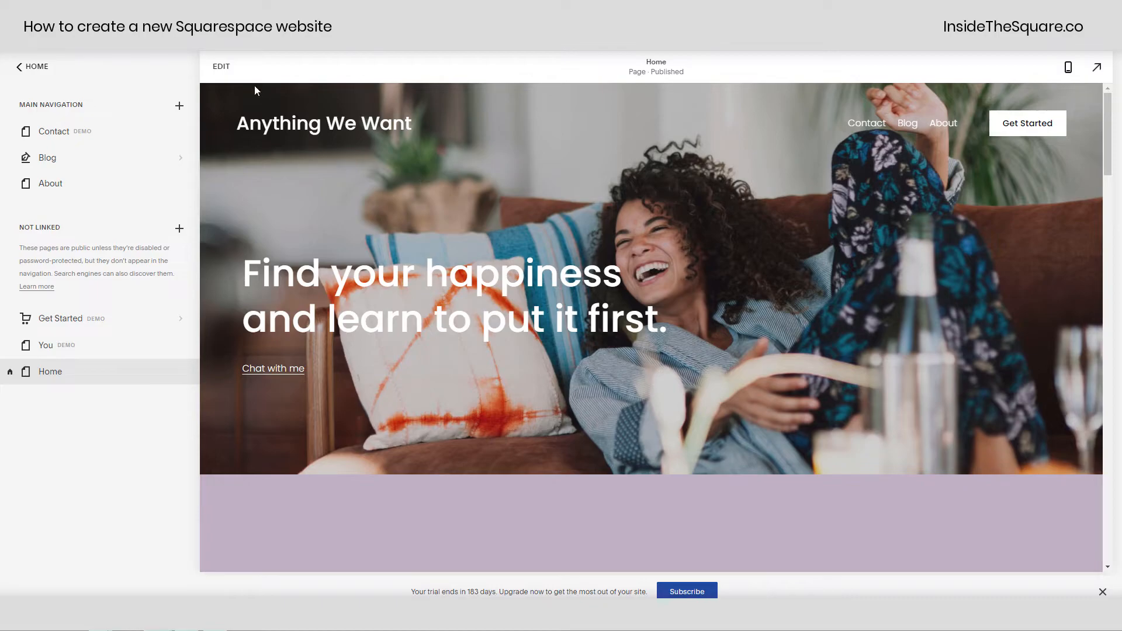
- Open the Home page for editing and examine the text style and formatting options for the banner heading
left_click(222, 68)
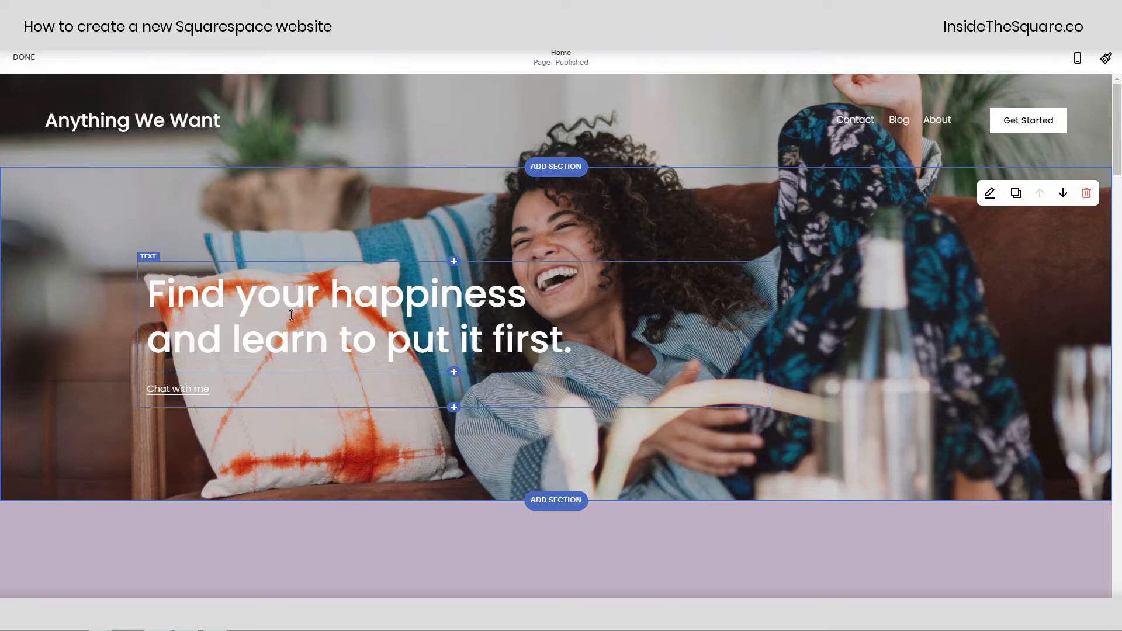
left_click_drag(159, 287, 598, 353)
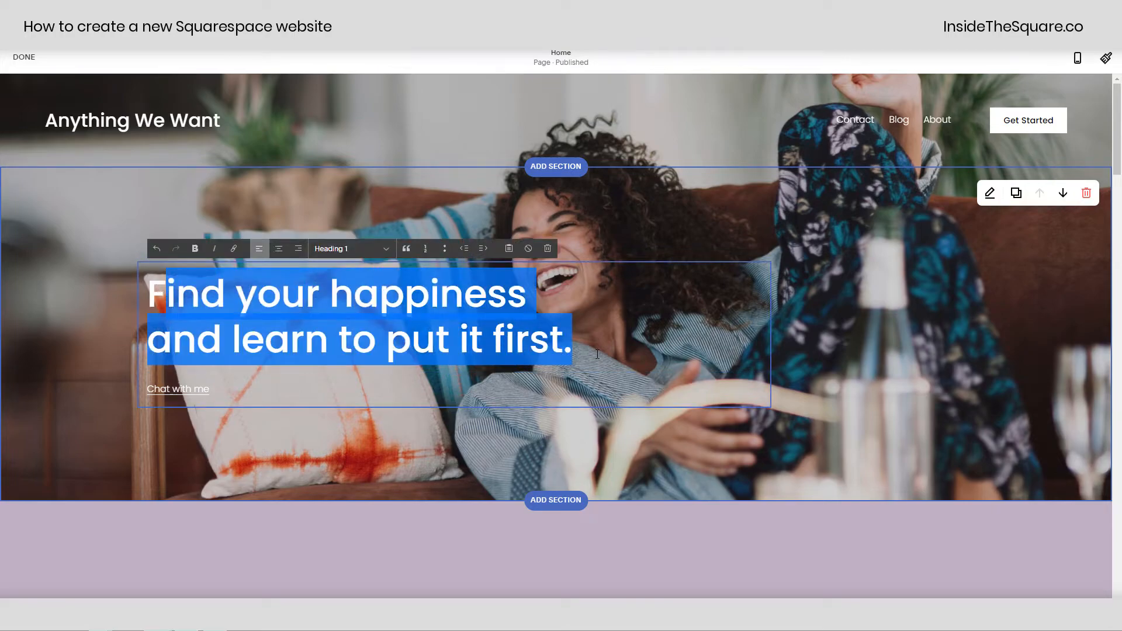
left_click(370, 249)
left_click(643, 323)
left_click(670, 339)
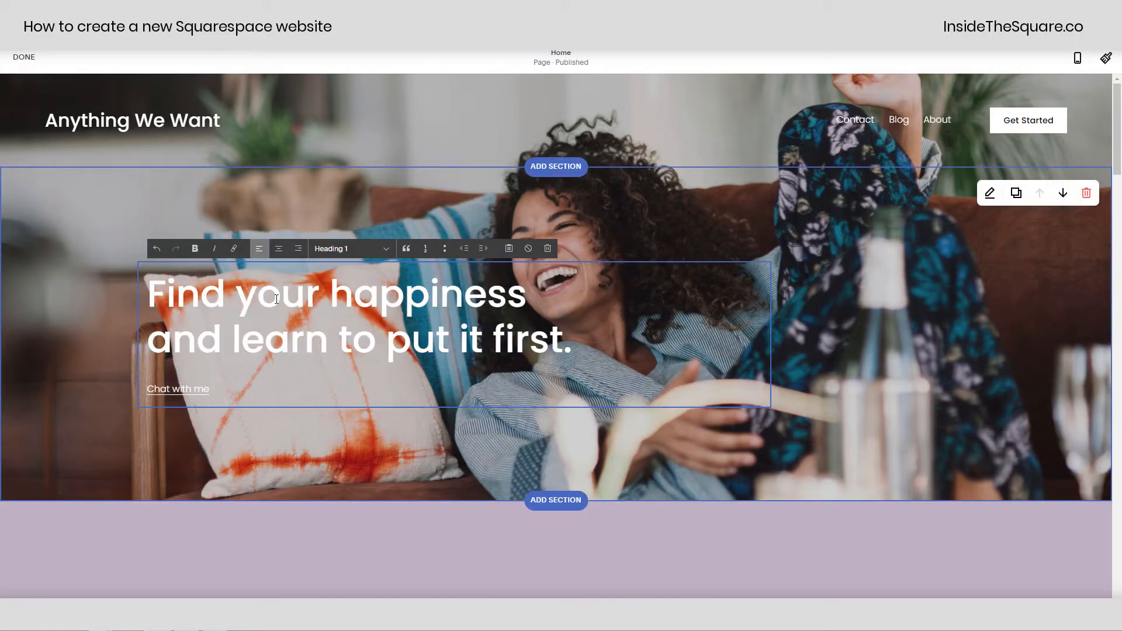
left_click_drag(319, 298, 111, 315)
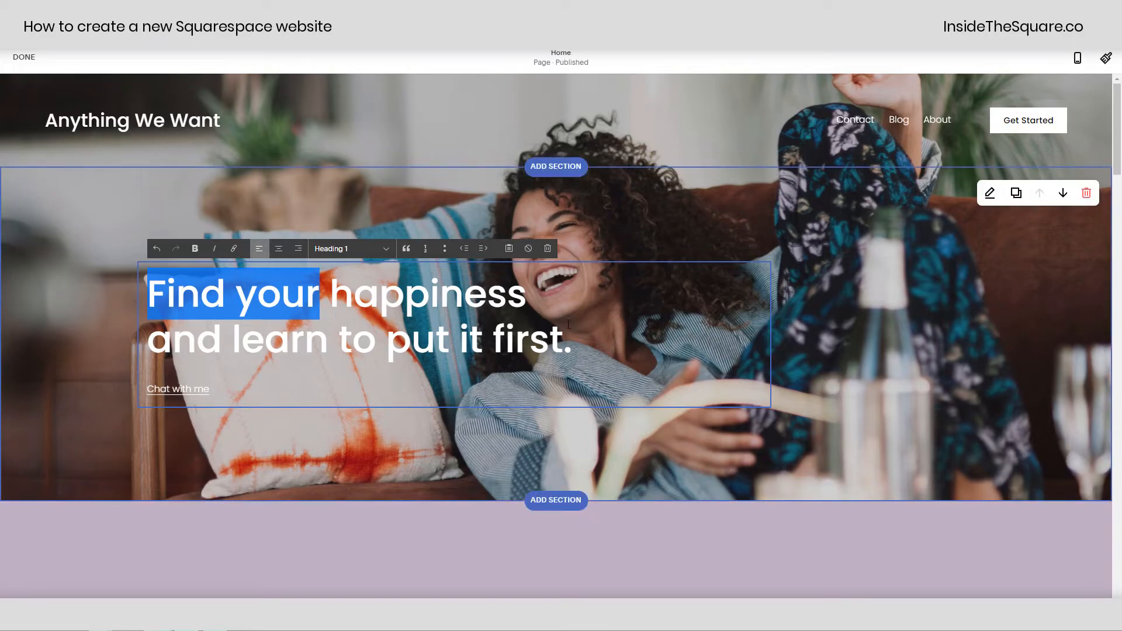
left_click_drag(573, 341, 148, 295)
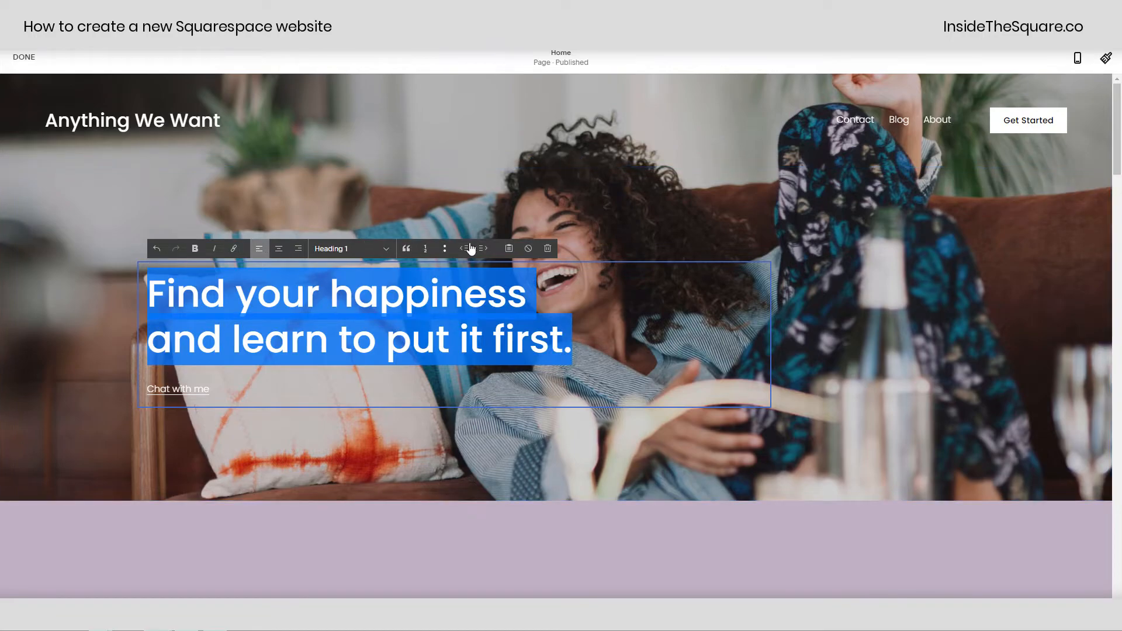
left_click(616, 450)
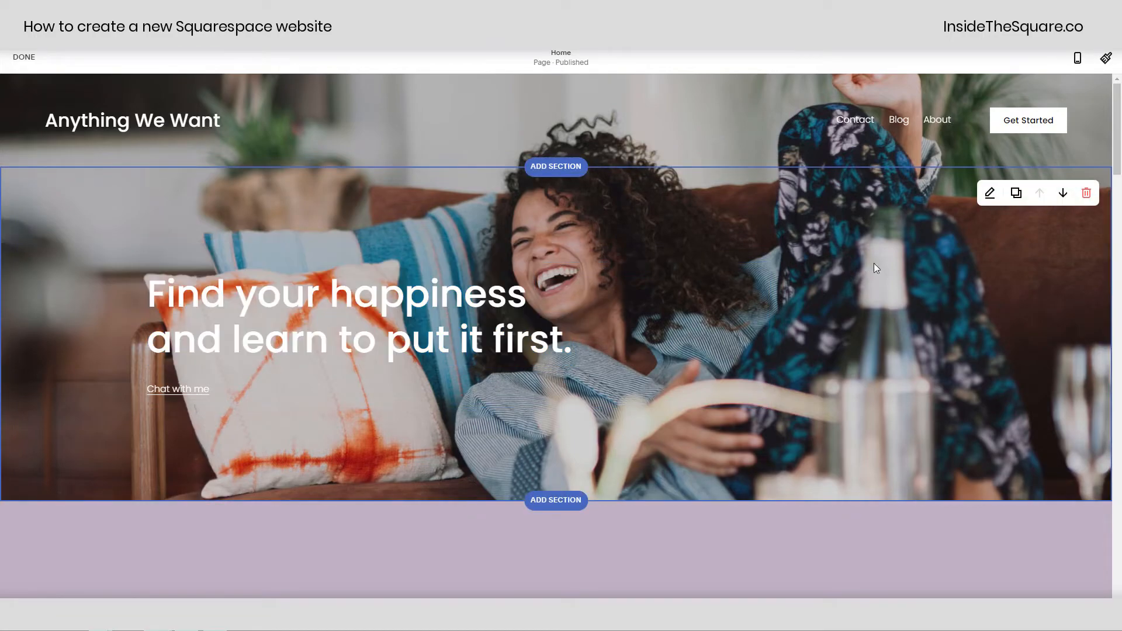
- Right-align the banner heading "Find your happiness and learn to put it first."
triple_click(499, 302)
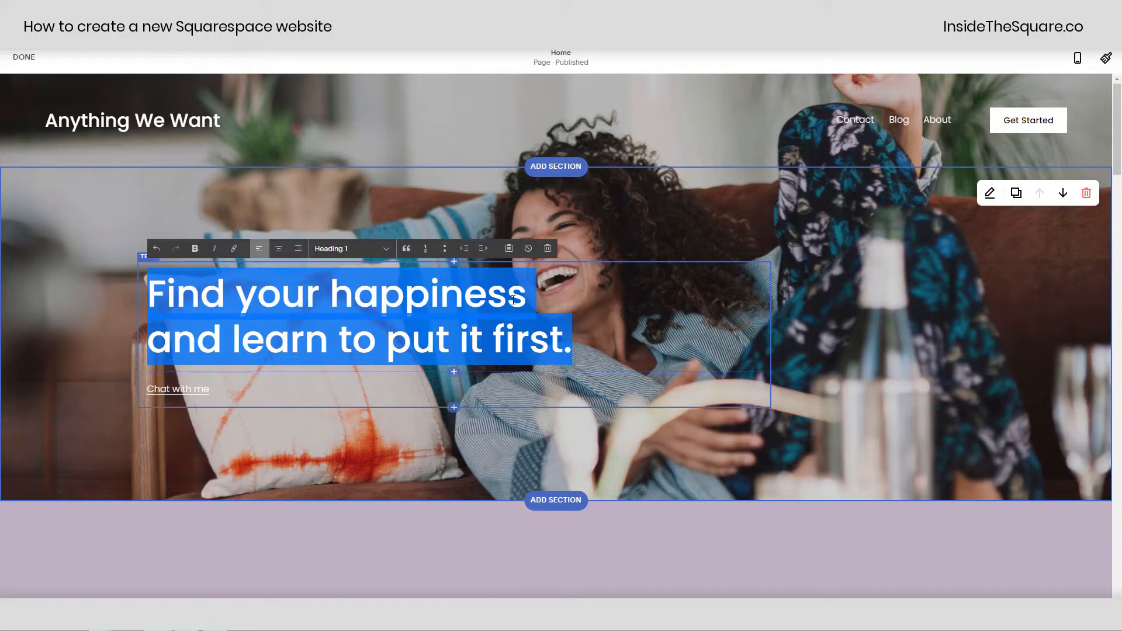
left_click(298, 249)
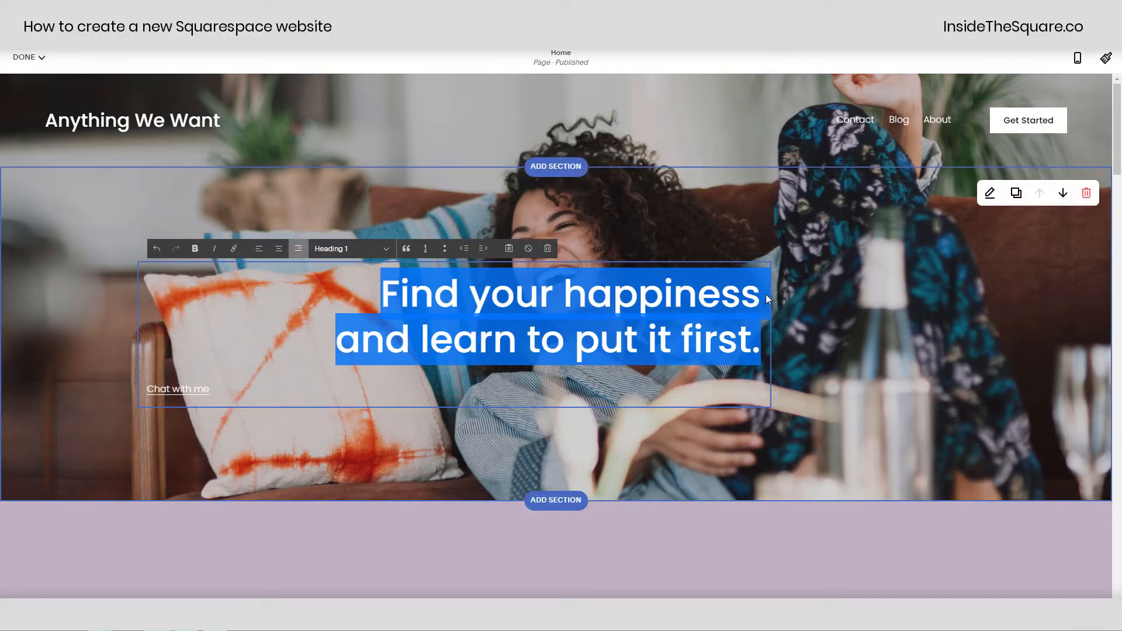
left_click(1050, 322)
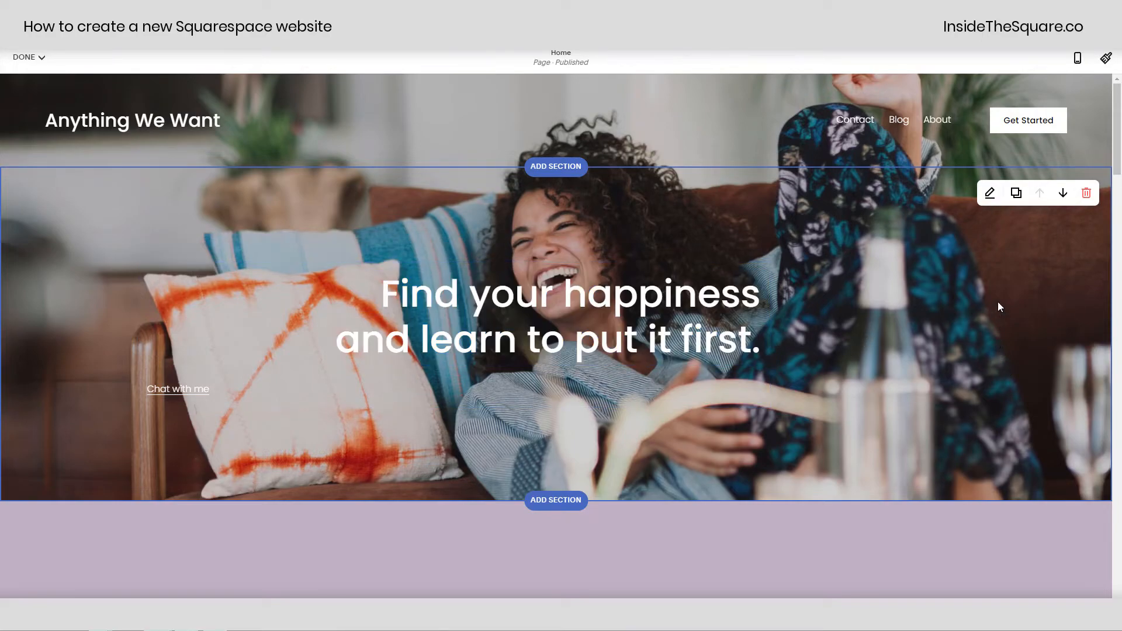
- Try the small, medium and large format options for the banner section, and set its section height and content width to M
left_click(991, 194)
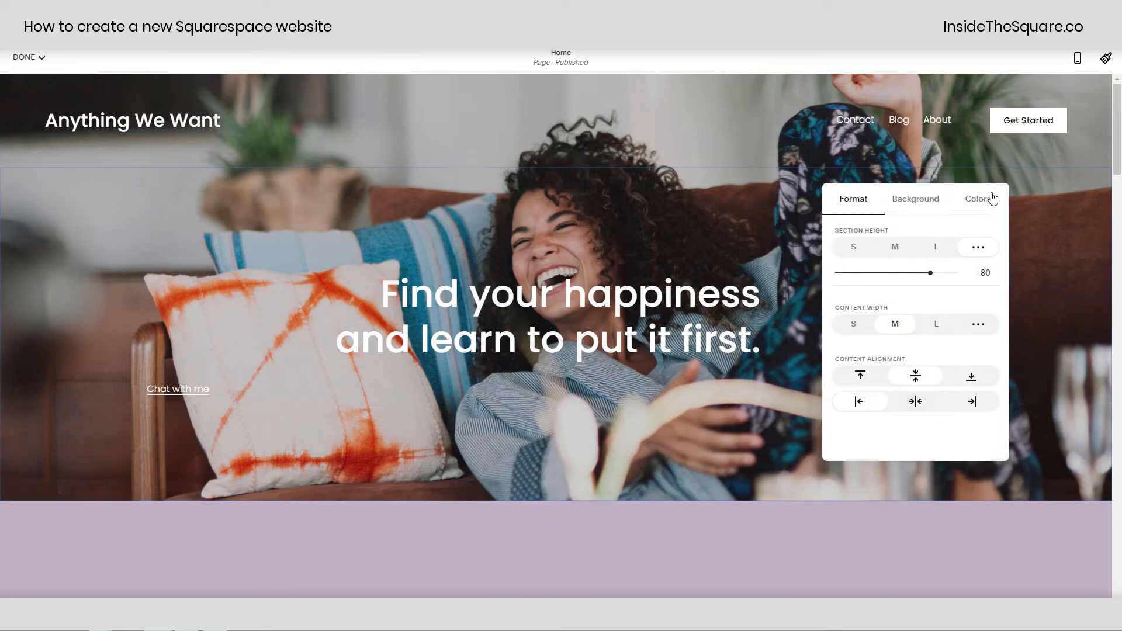
left_click(853, 247)
left_click(893, 235)
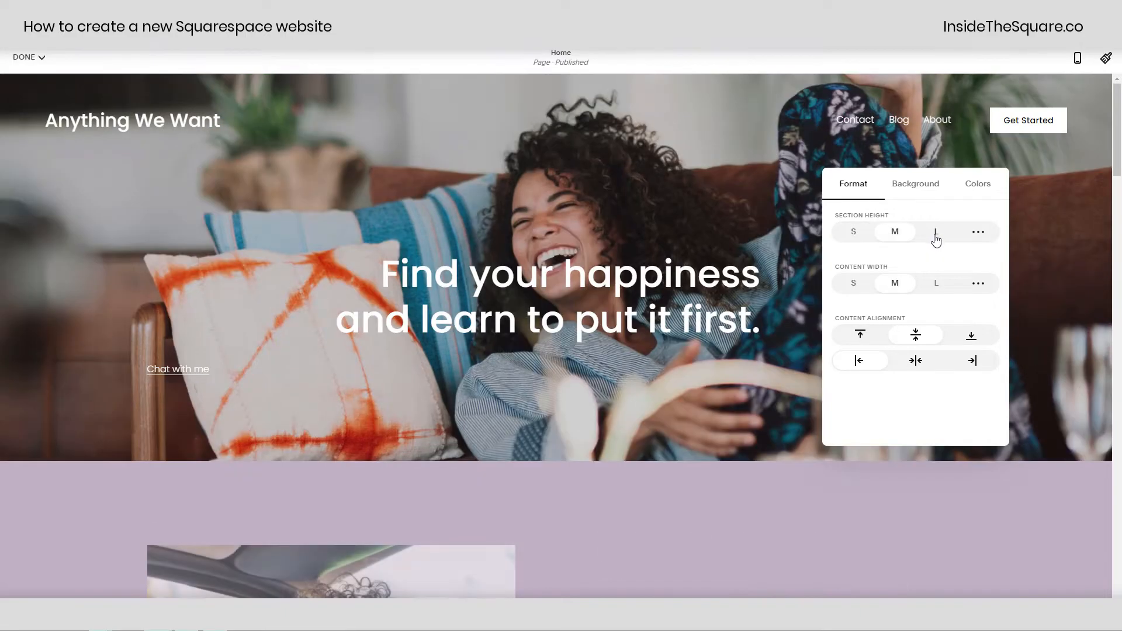
left_click(937, 240)
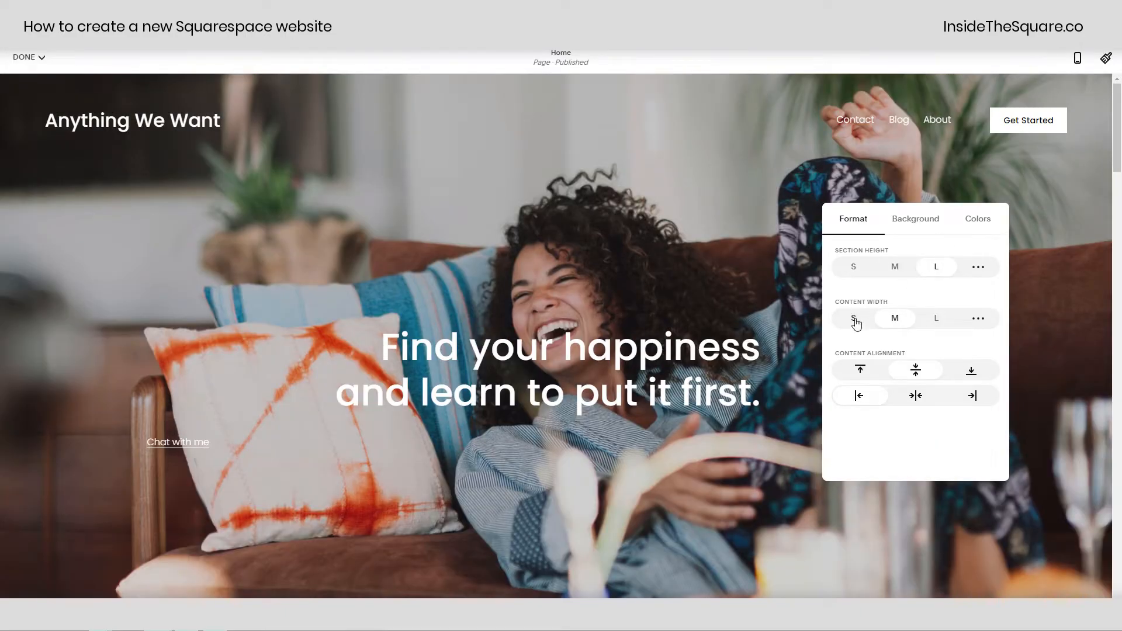
left_click(855, 320)
left_click(896, 319)
left_click(937, 320)
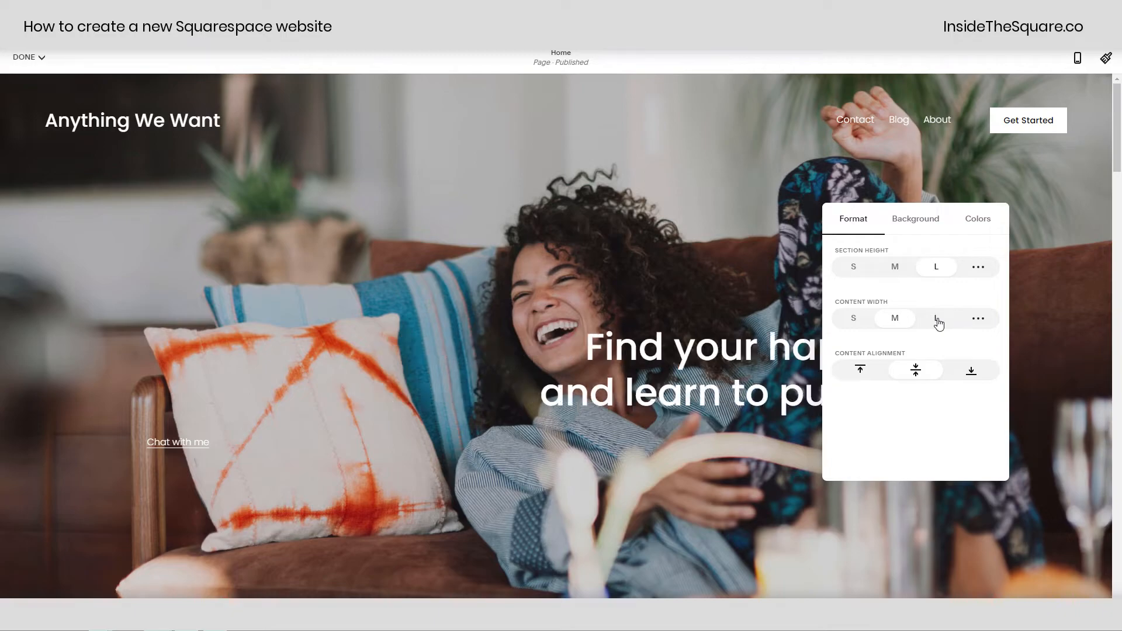
left_click(897, 323)
left_click(904, 271)
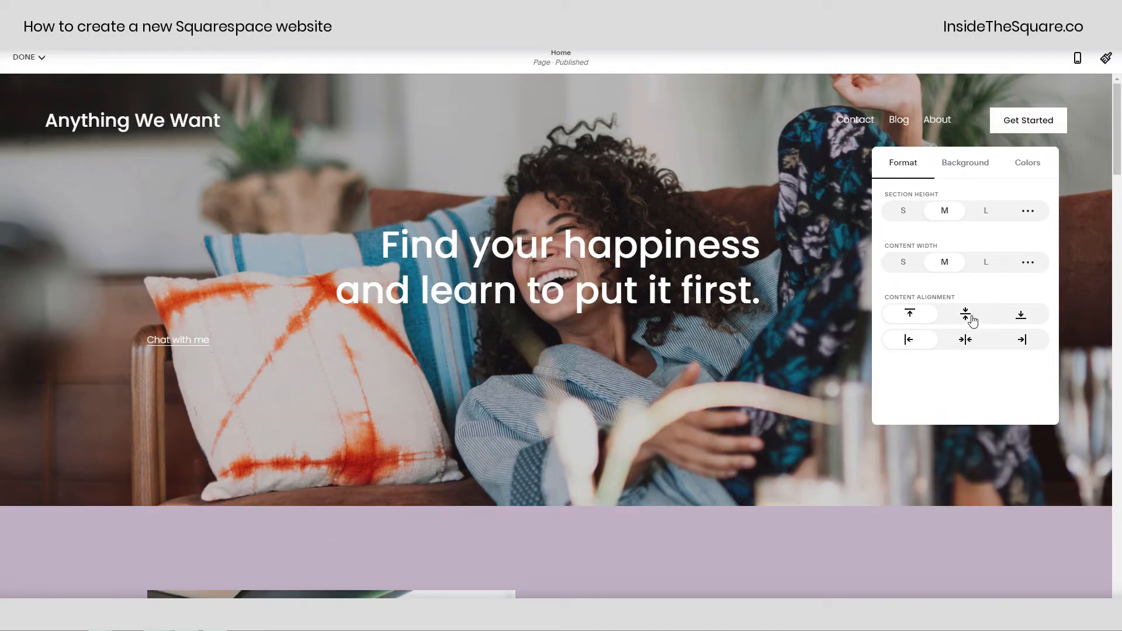
- Try other content alignments in the banner section, and align its content to the bottom and right
left_click(1011, 315)
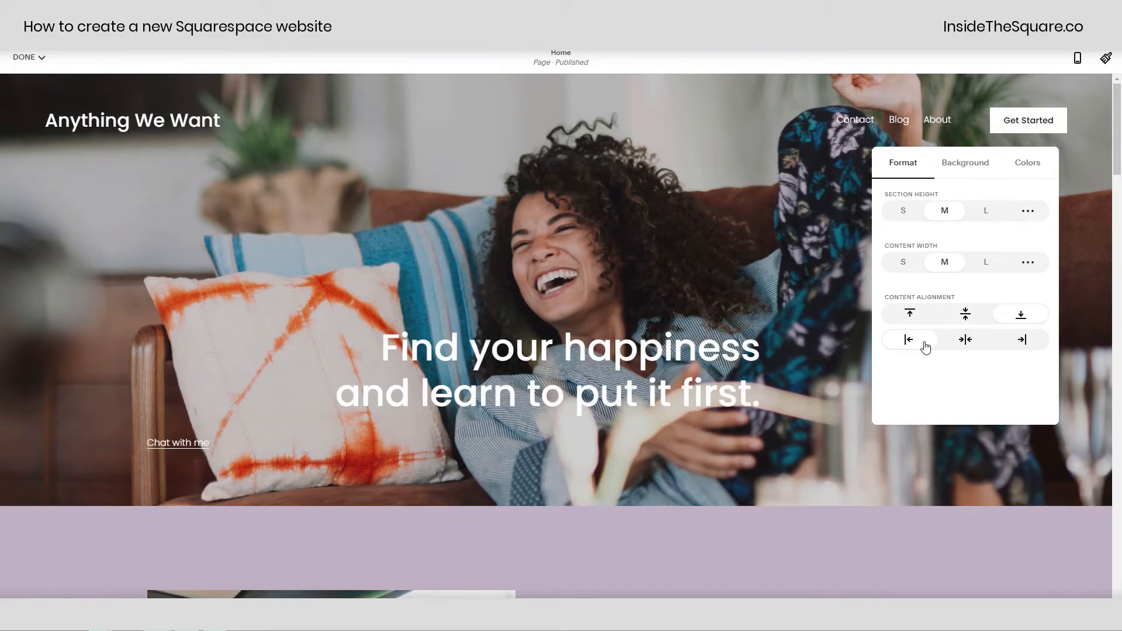
left_click(967, 343)
left_click(1017, 346)
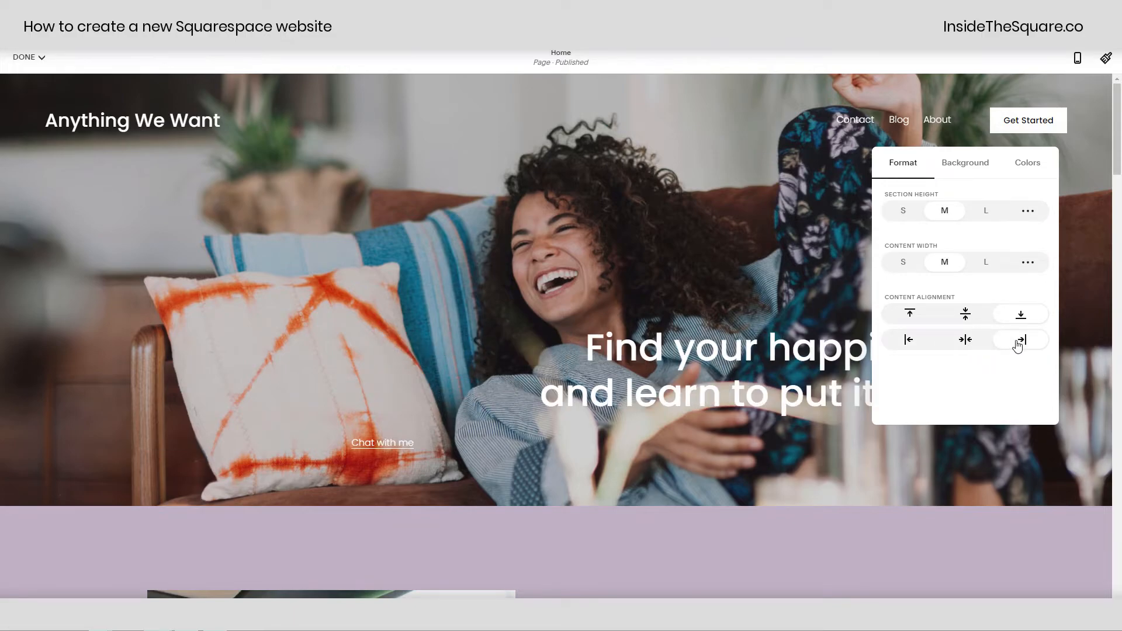
- Set the overlay opacity of the banner section's background image to 28%
left_click(977, 169)
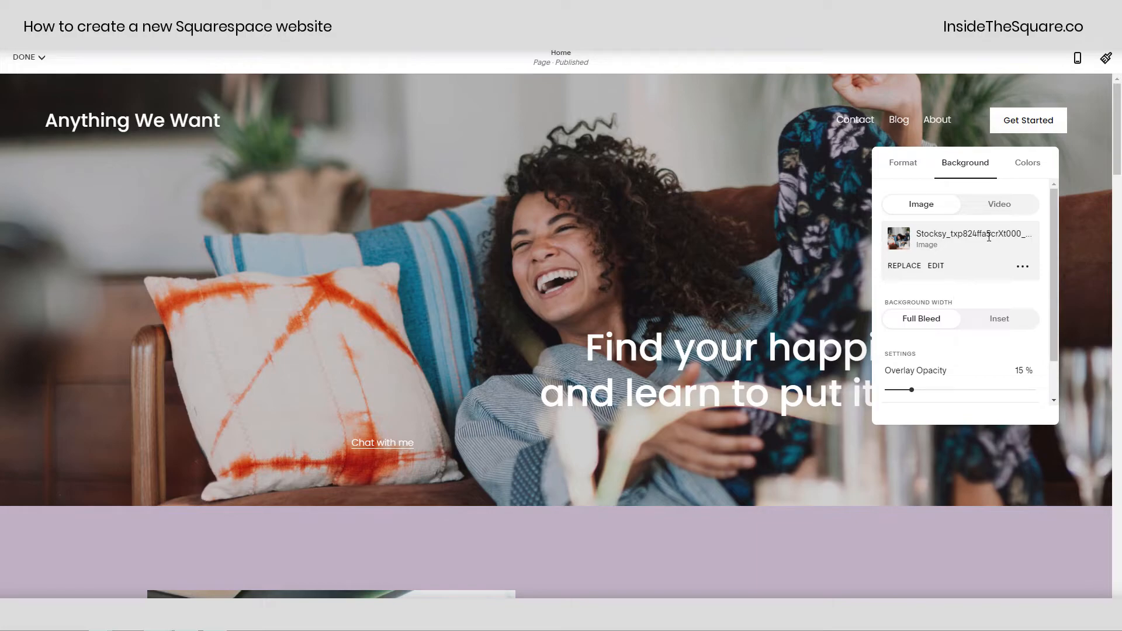
scroll(953, 364, "down", 1)
mouse_move(926, 349)
left_mouse_down()
mouse_move(1000, 344)
mouse_move(933, 344)
left_mouse_up()
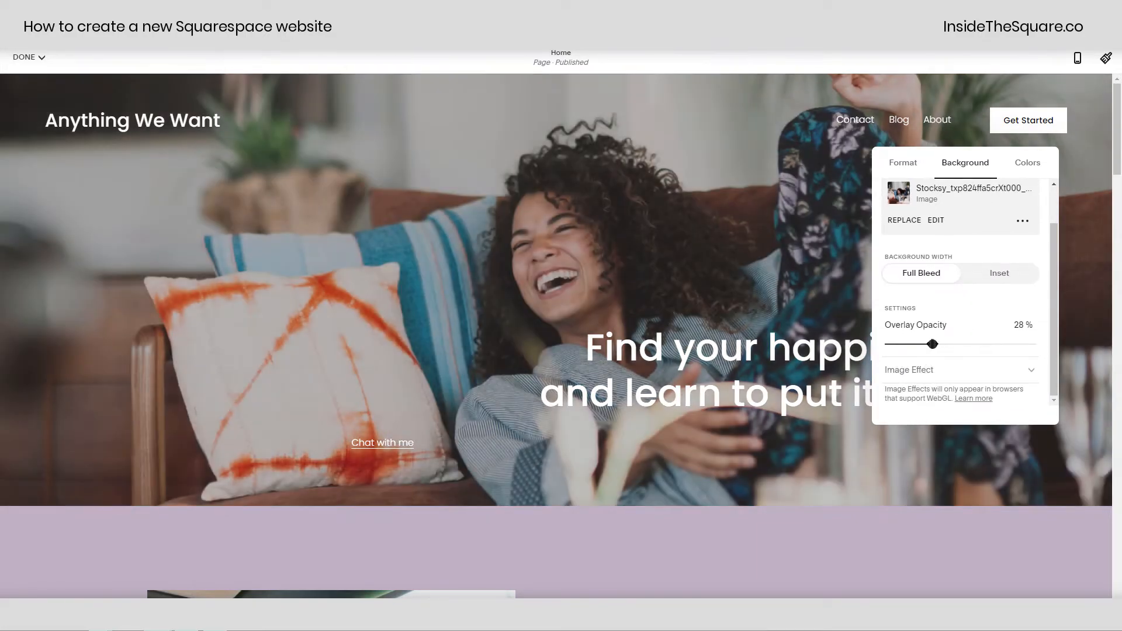
scroll(968, 349, "up", 1)
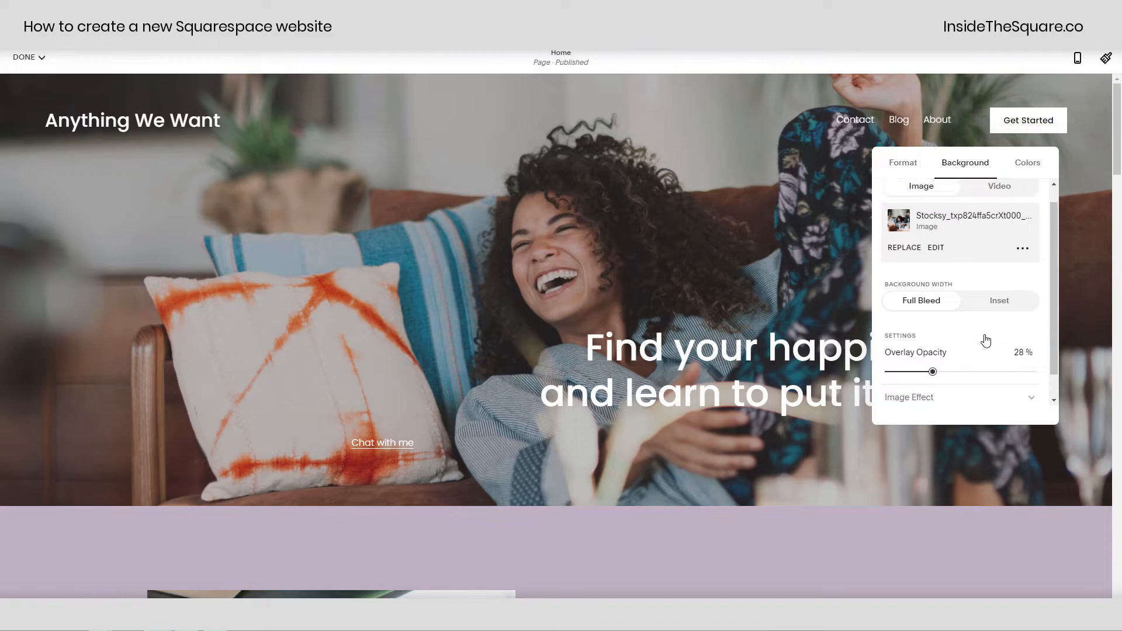
- Review the banner section's color themes without changing the theme, and save the Home page edits
left_click(1031, 166)
scroll(953, 269, "down", 3)
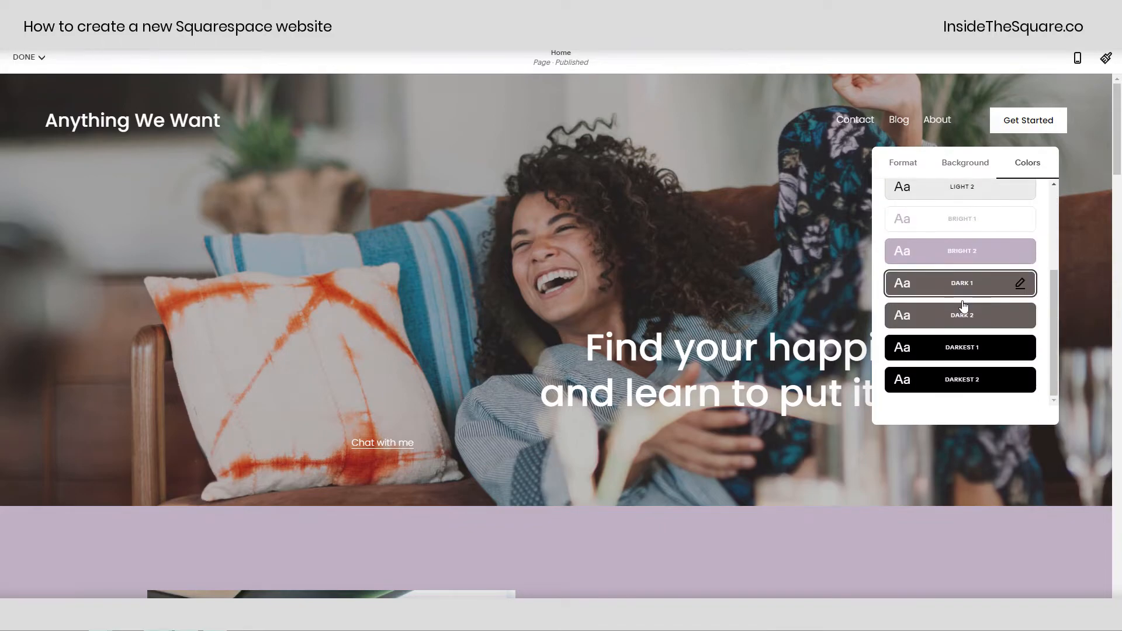
scroll(964, 305, "up", 3)
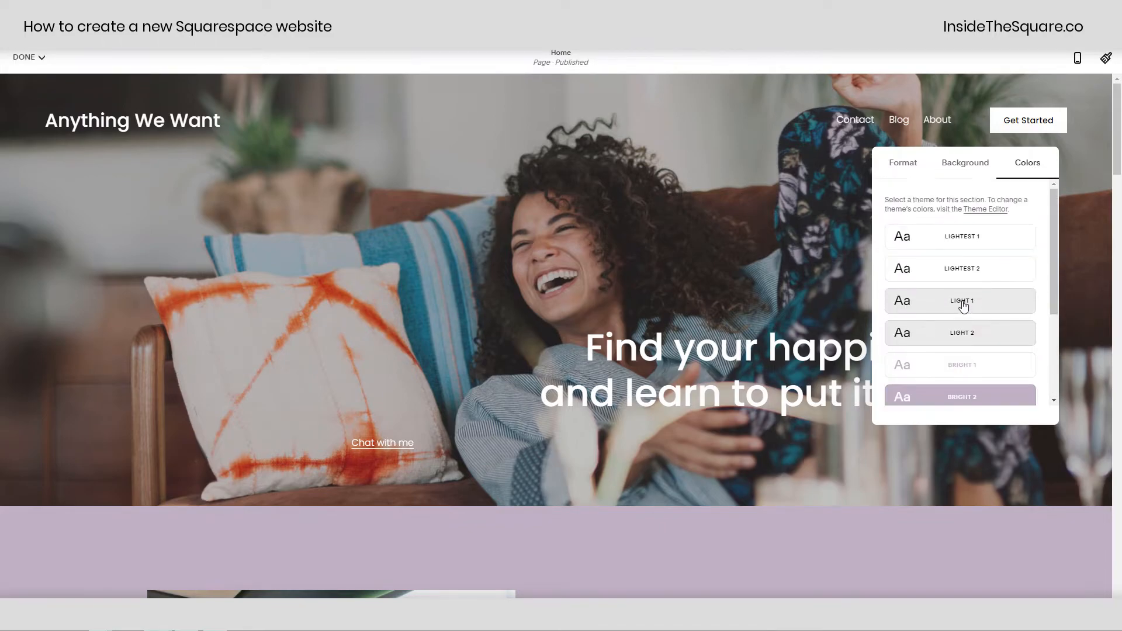
left_click(968, 176)
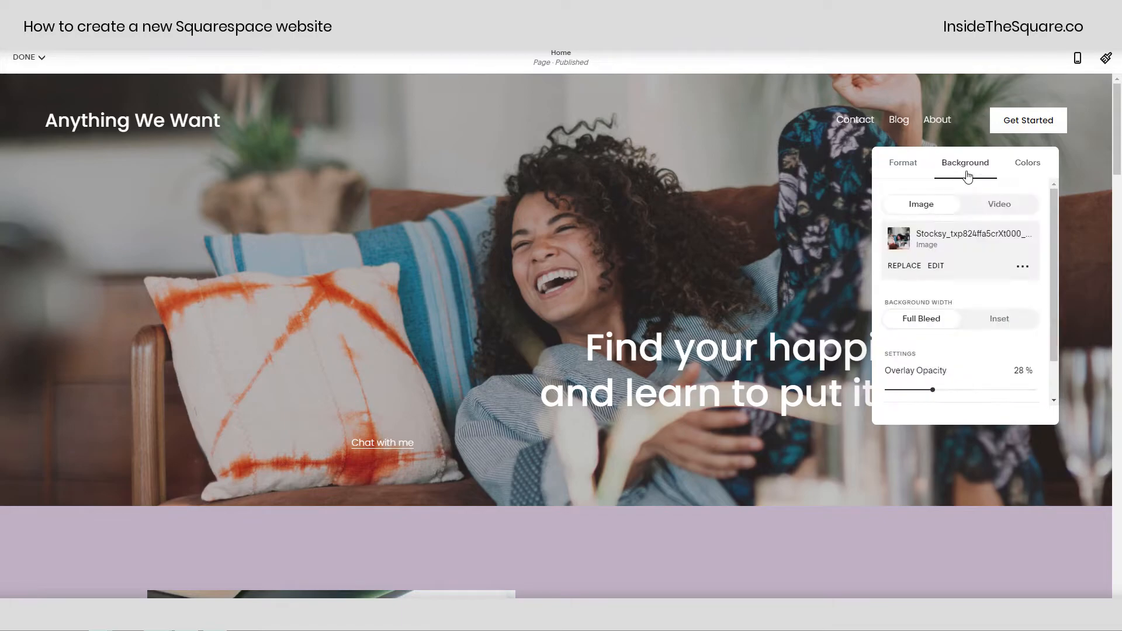
left_click(896, 174)
left_click(797, 233)
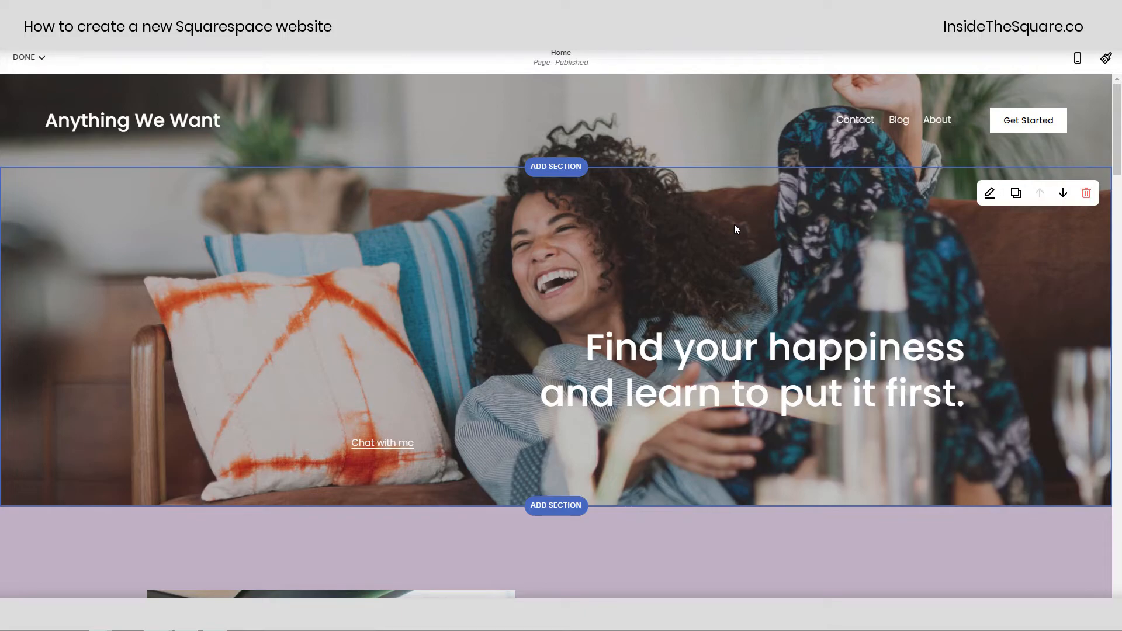
left_click(26, 57)
left_click(35, 79)
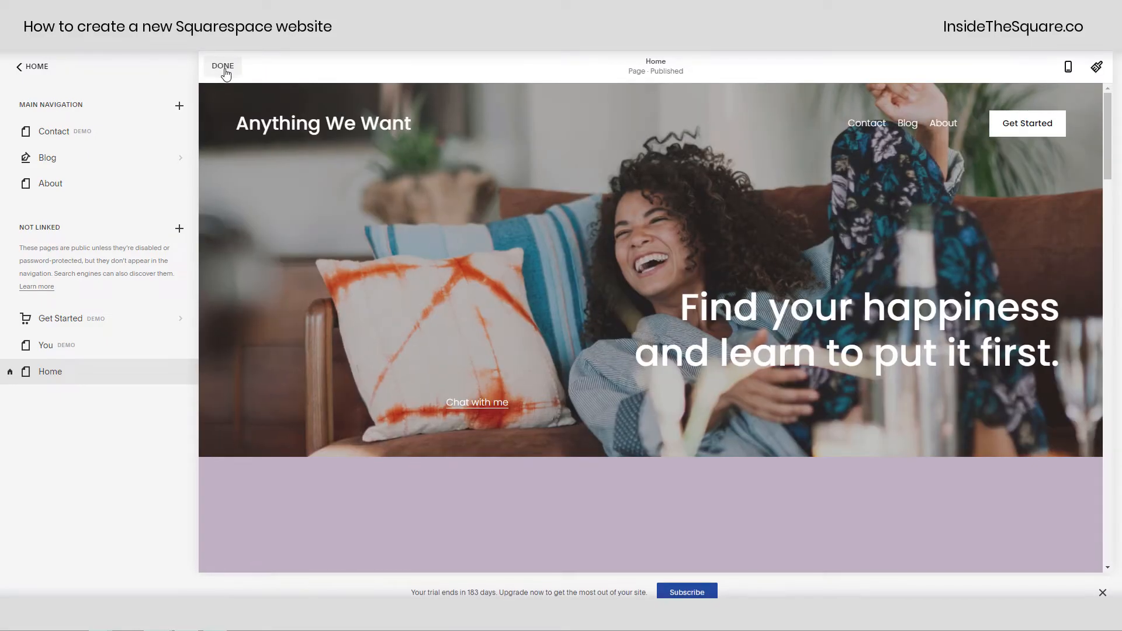
- Reopen the Home page for editing and check the banner's text formatting and section format settings
left_click(223, 68)
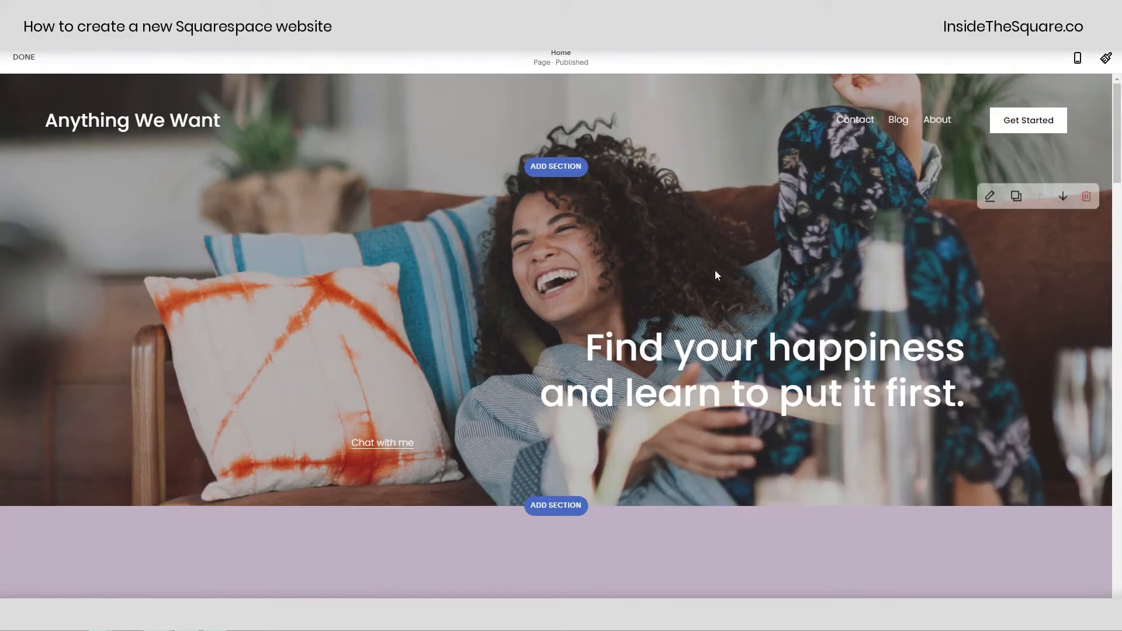
left_click(617, 325)
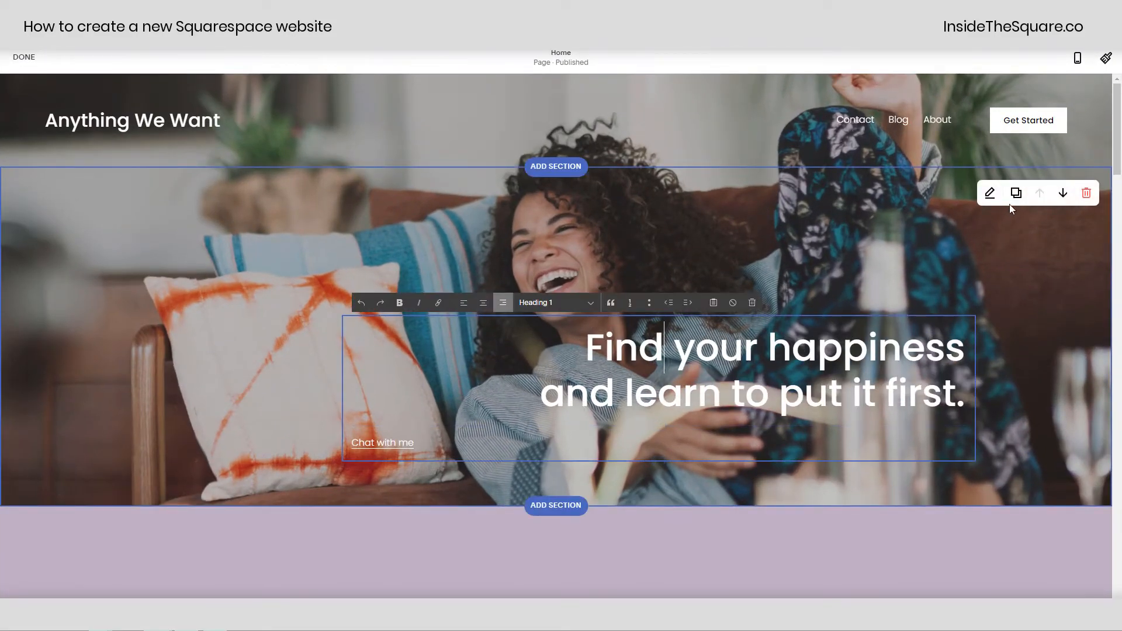
left_click(990, 193)
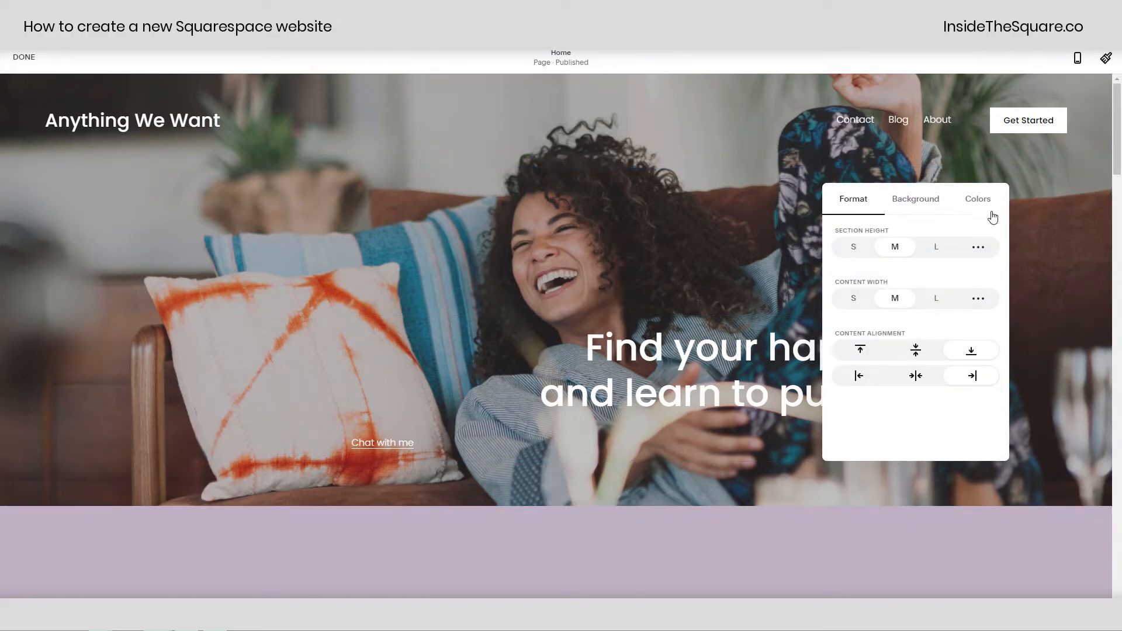
left_click(717, 266)
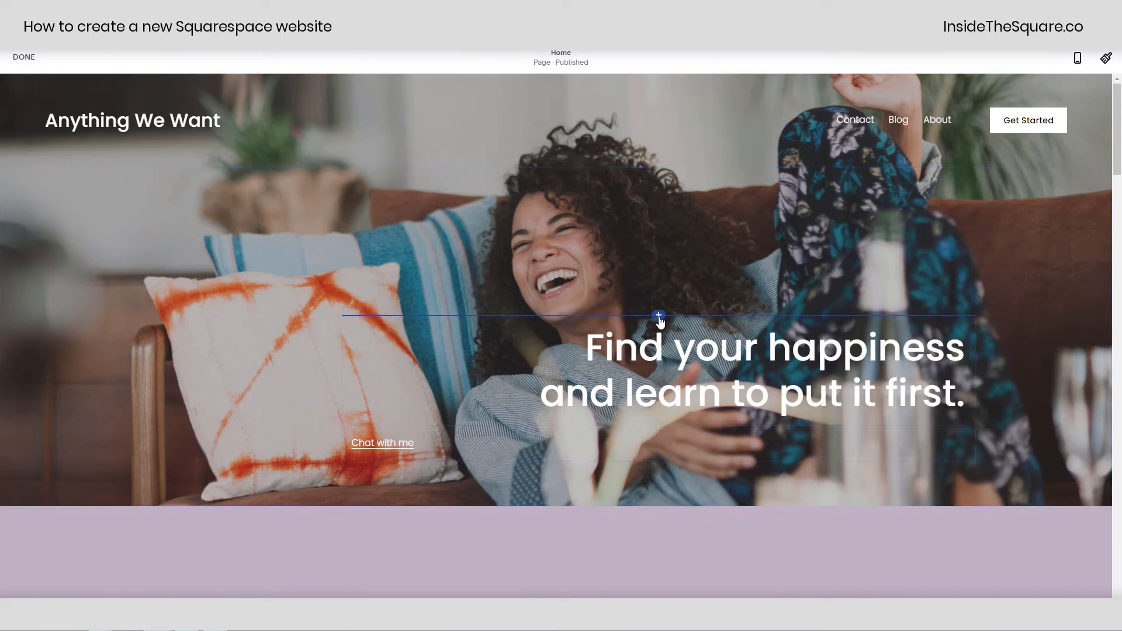
- Browse the content blocks that can be inserted above the banner heading, and close the list without adding one
left_click(658, 317)
scroll(948, 304, "down", 5)
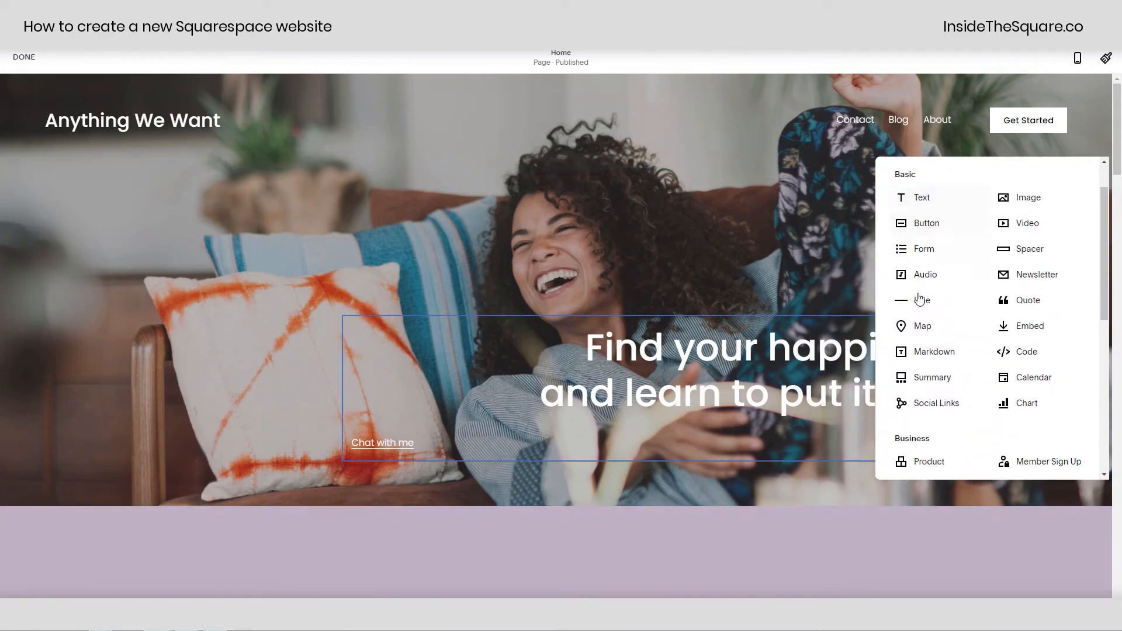
scroll(1032, 351, "down", 3)
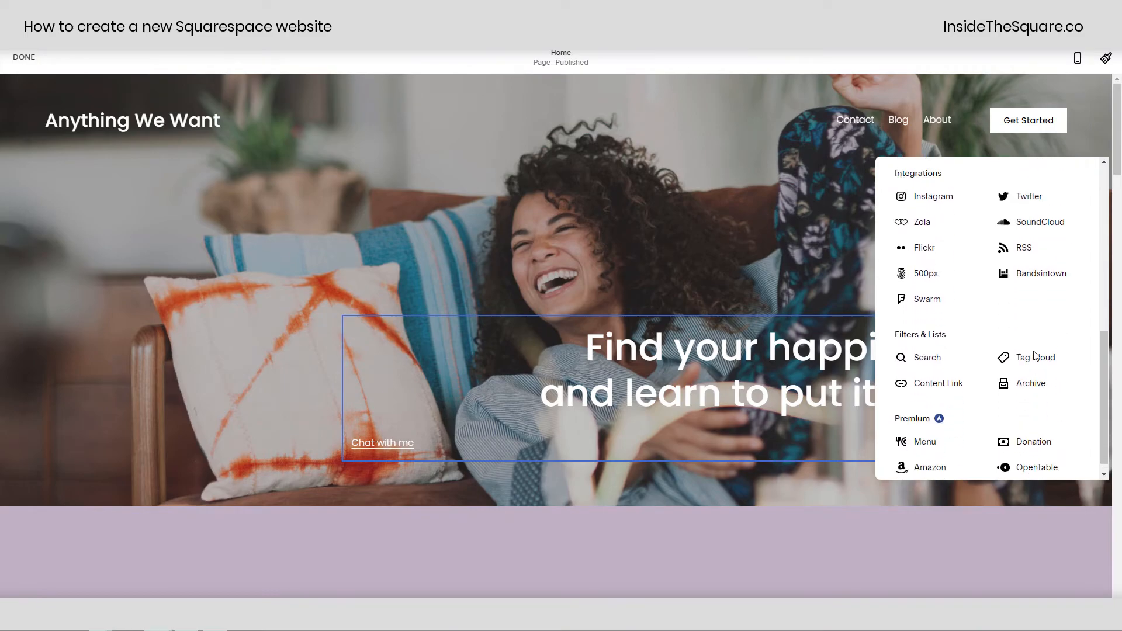
scroll(1034, 354, "up", 7)
left_click(763, 271)
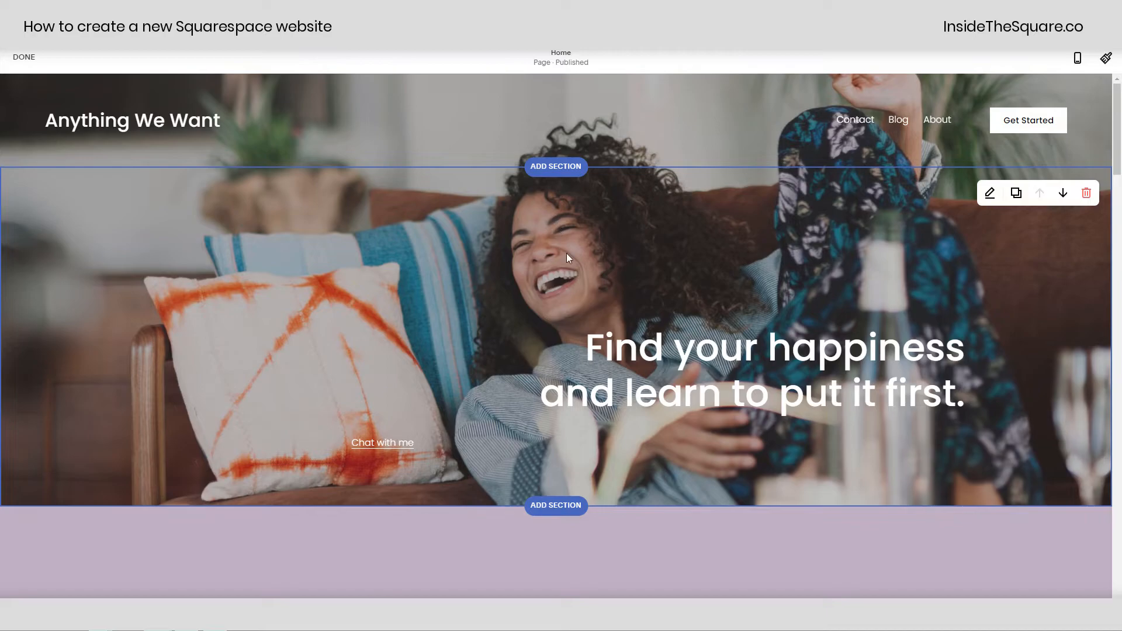
scroll(585, 269, "down", 5)
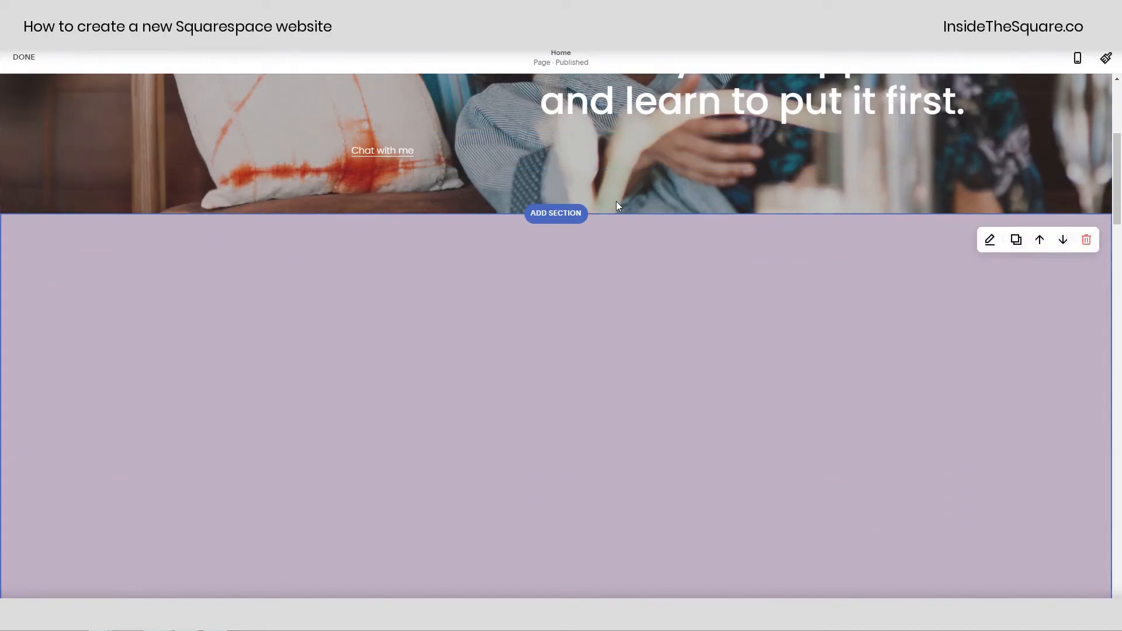
- Add a blank section directly below the banner section on the Home page
scroll(617, 201, "up", 5)
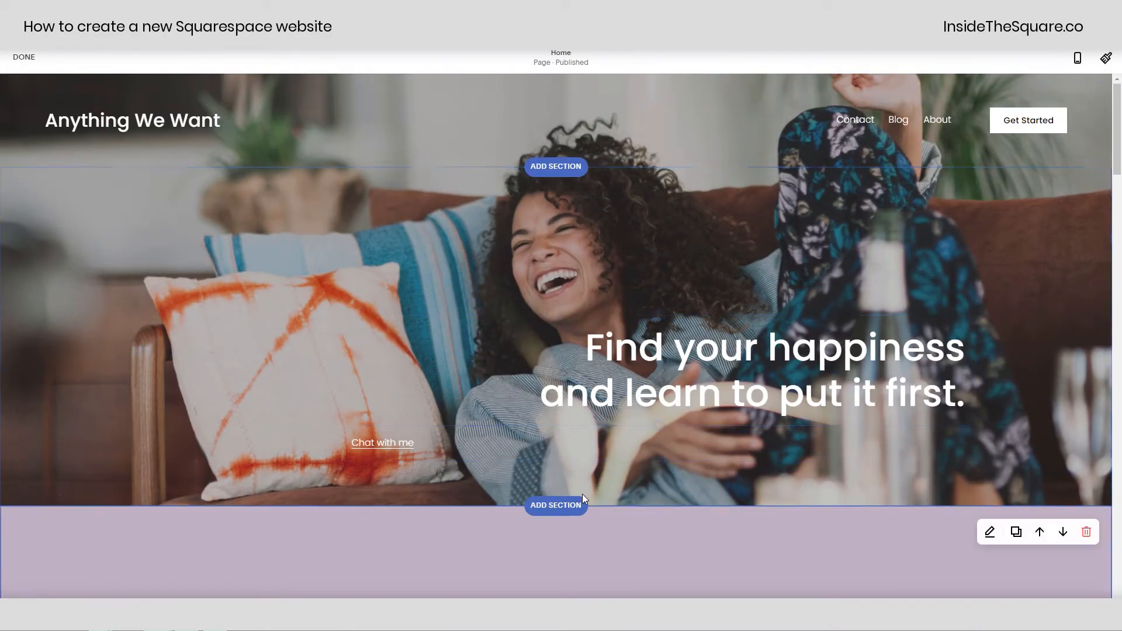
left_click(571, 509)
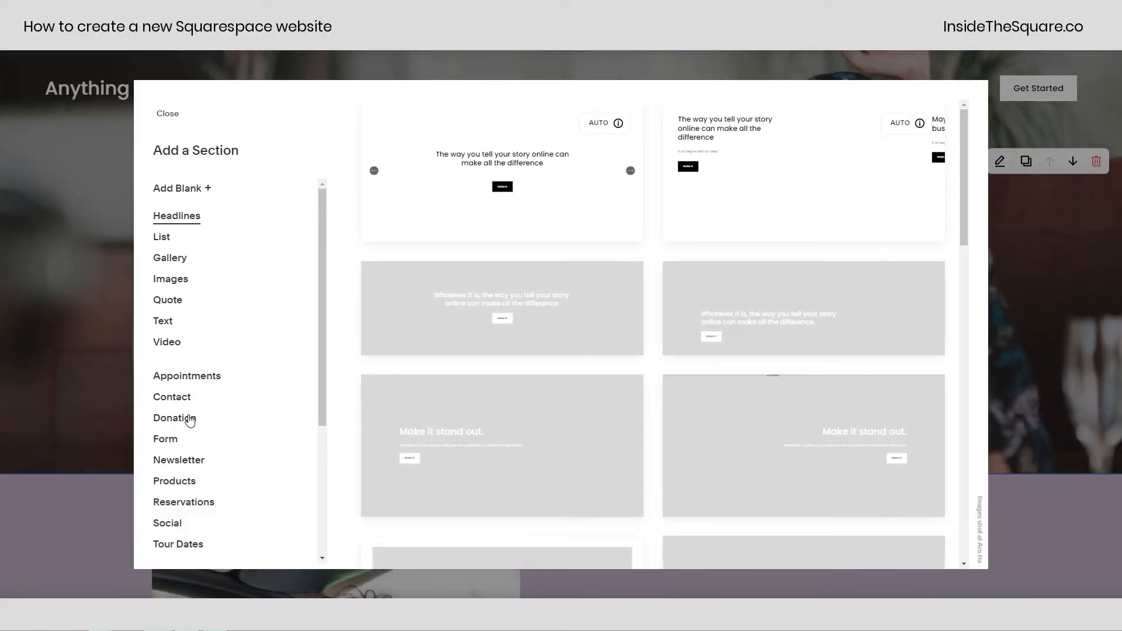
scroll(216, 453, "down", 1)
scroll(216, 453, "up", 1)
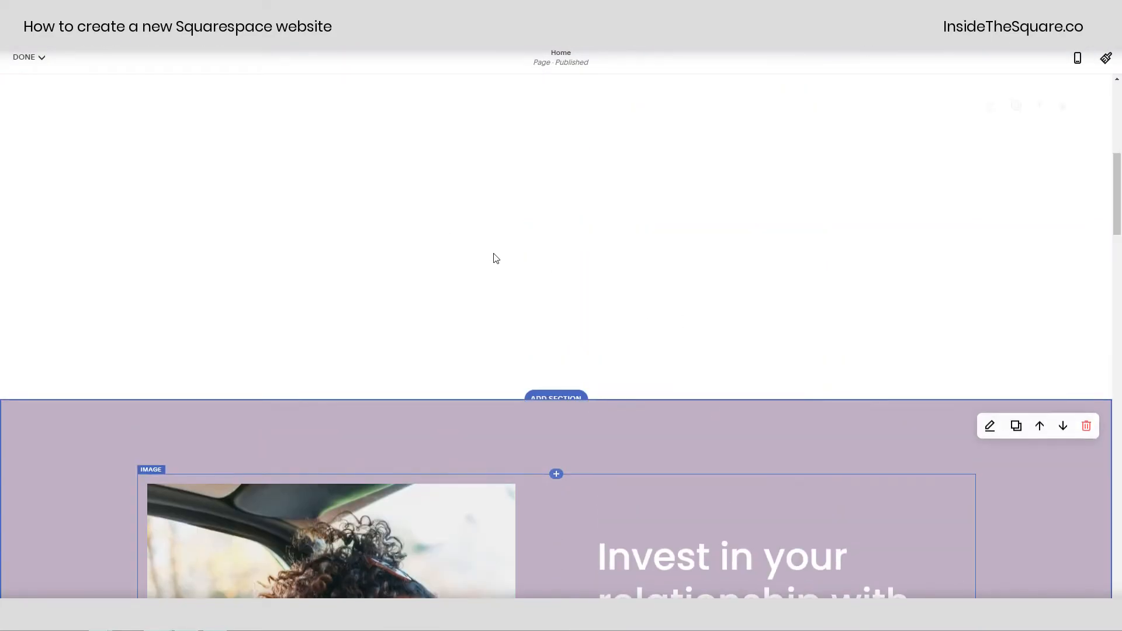
scroll(608, 487, "up", 5)
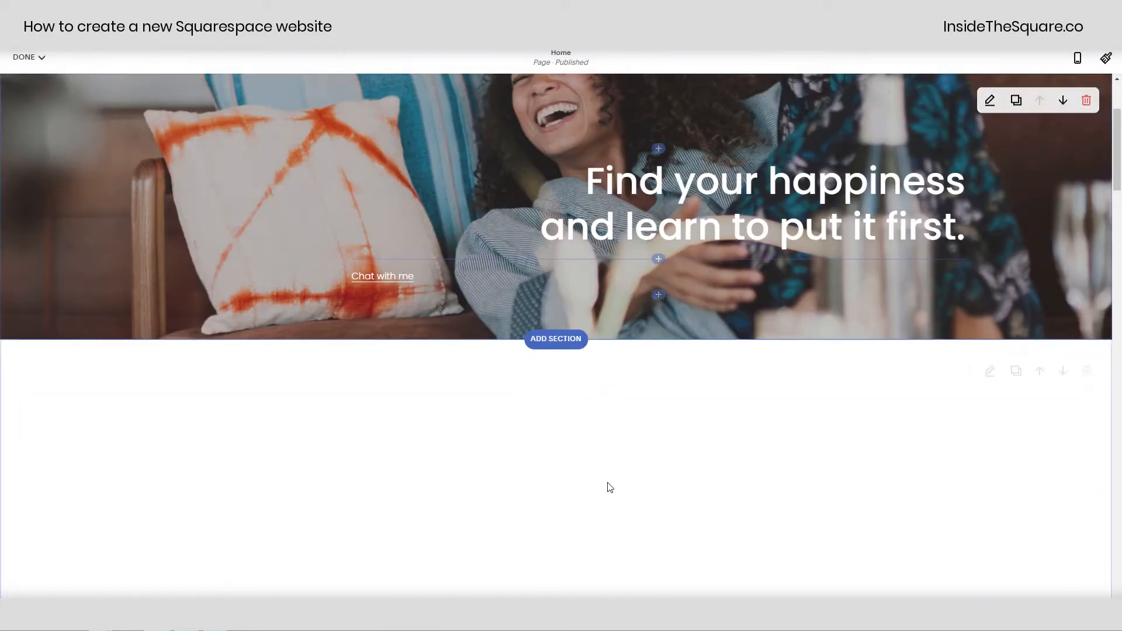
left_click(549, 522)
left_click(548, 485)
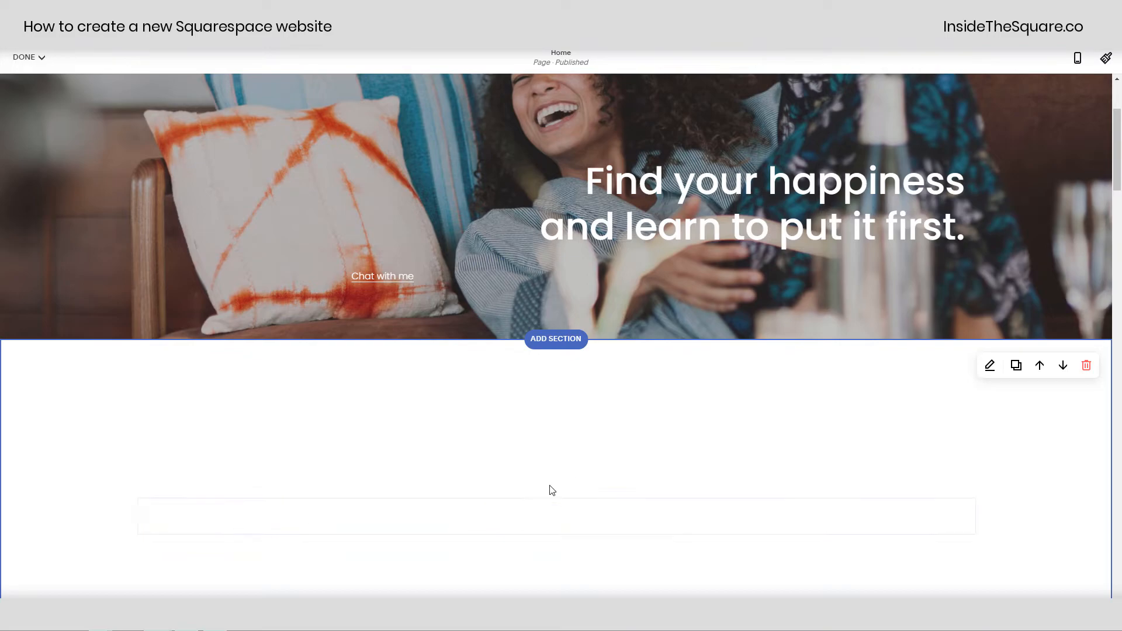
scroll(919, 345, "down", 2)
left_click(765, 391)
scroll(760, 380, "down", 2)
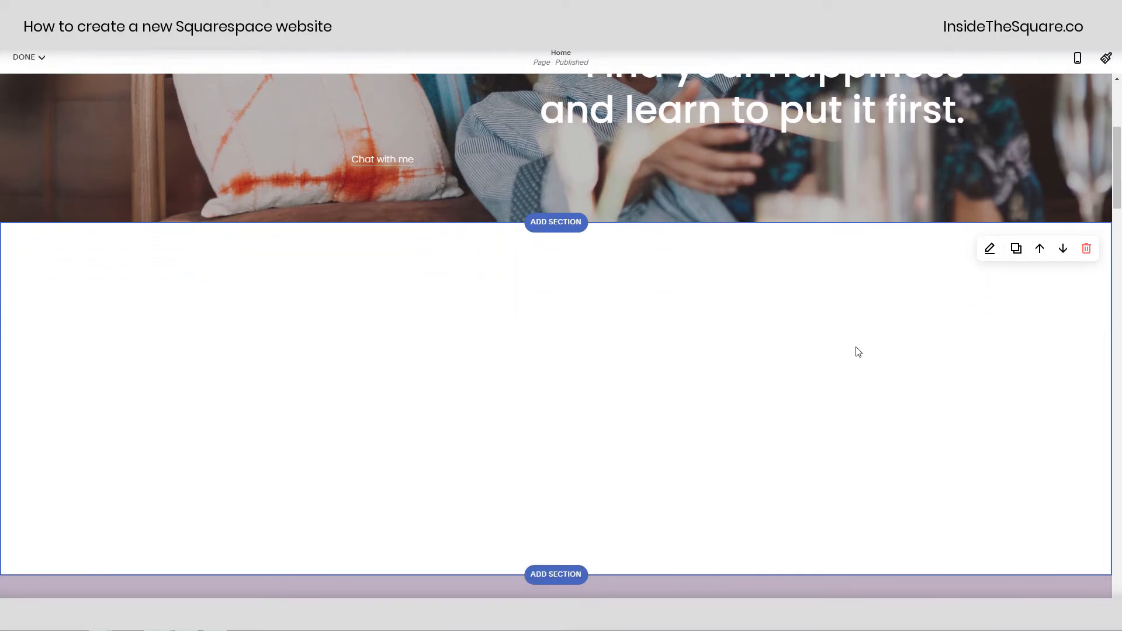
- Move the blank section down the Home page until it sits directly above the Newsletter Sign-up section
left_click(1060, 256)
scroll(1041, 267, "down", 12)
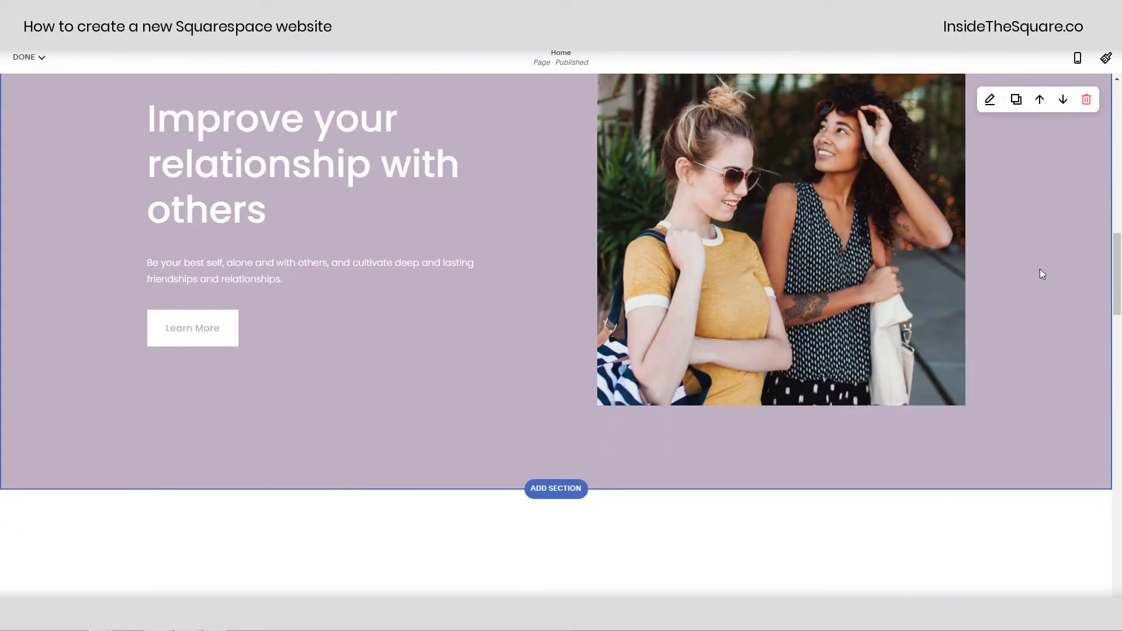
left_click(1064, 278)
scroll(1028, 323, "down", 8)
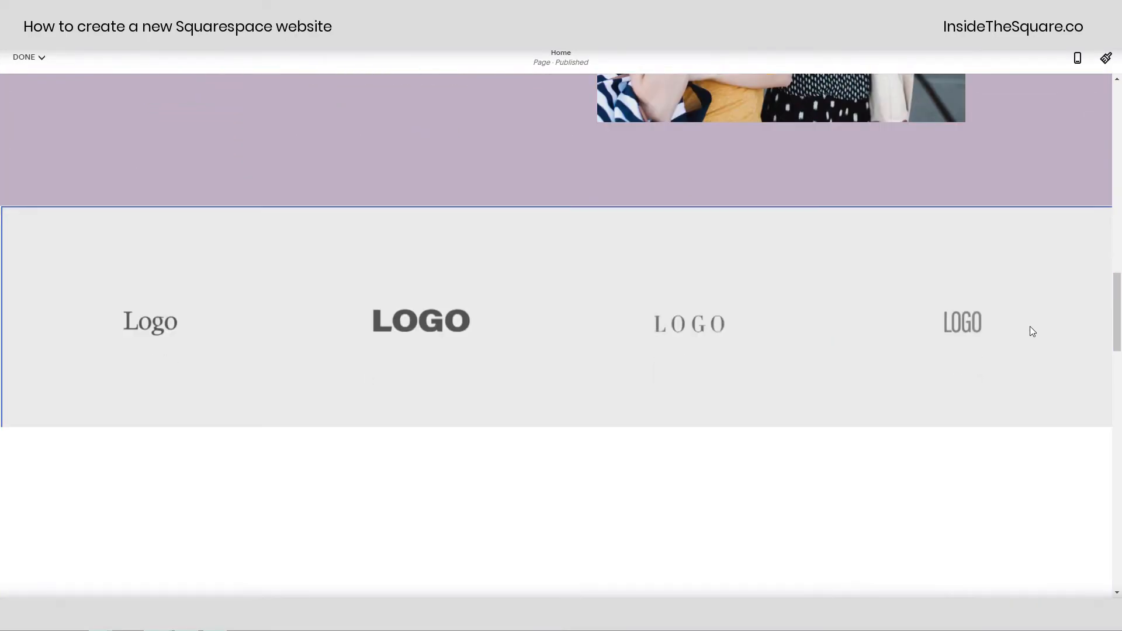
scroll(1065, 172, "up", 2)
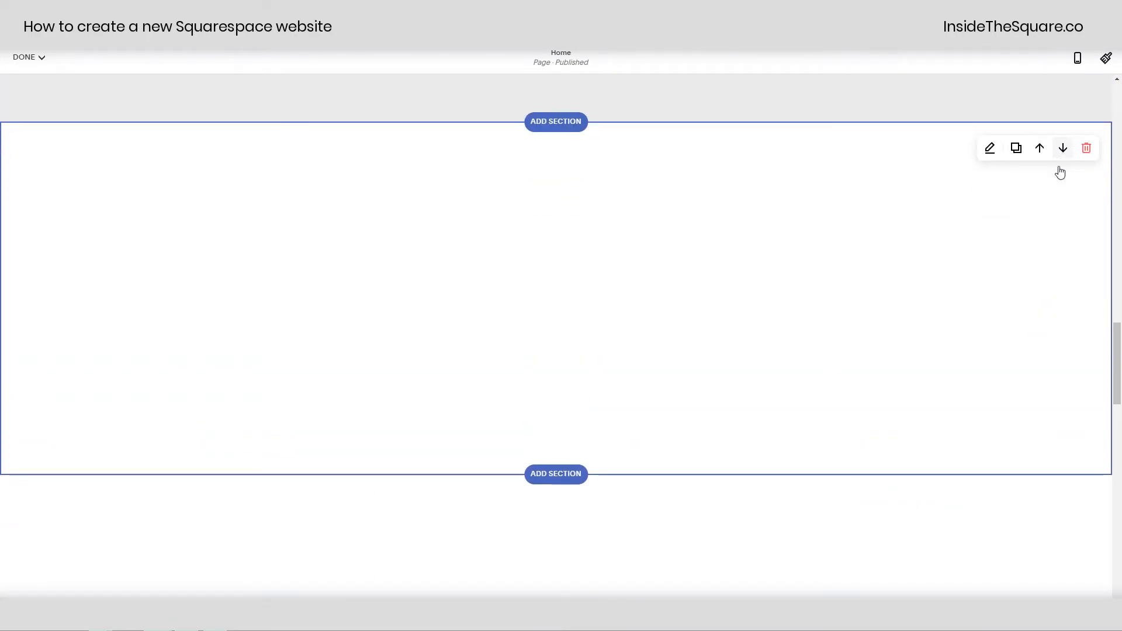
left_click(1065, 151)
scroll(1011, 345, "down", 5)
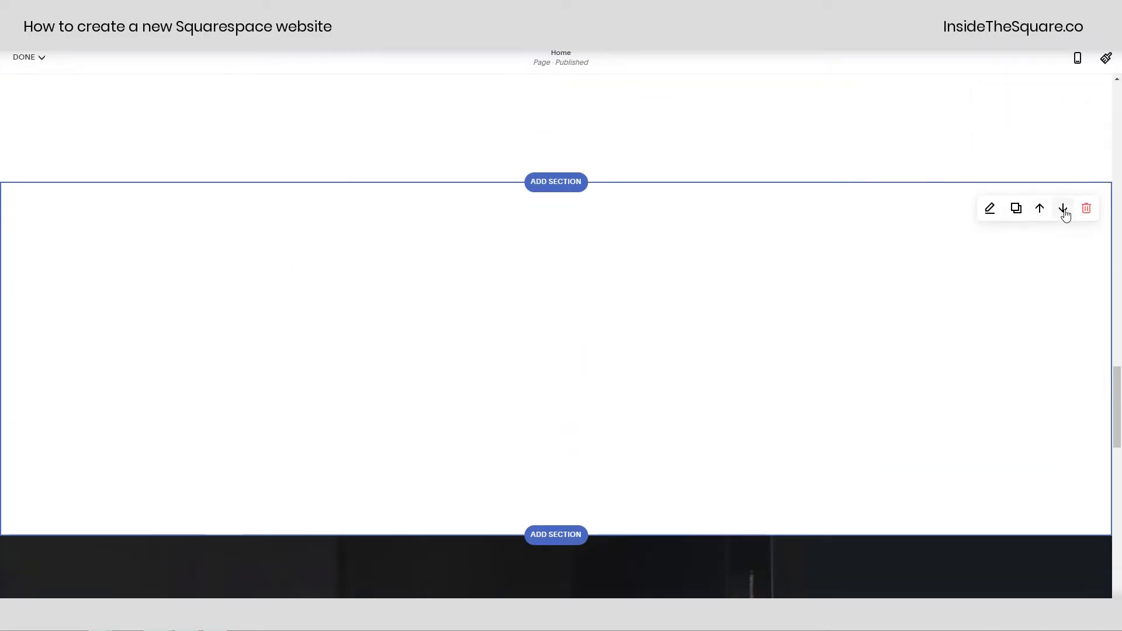
left_click(1064, 209)
scroll(873, 354, "down", 5)
scroll(769, 200, "up", 4)
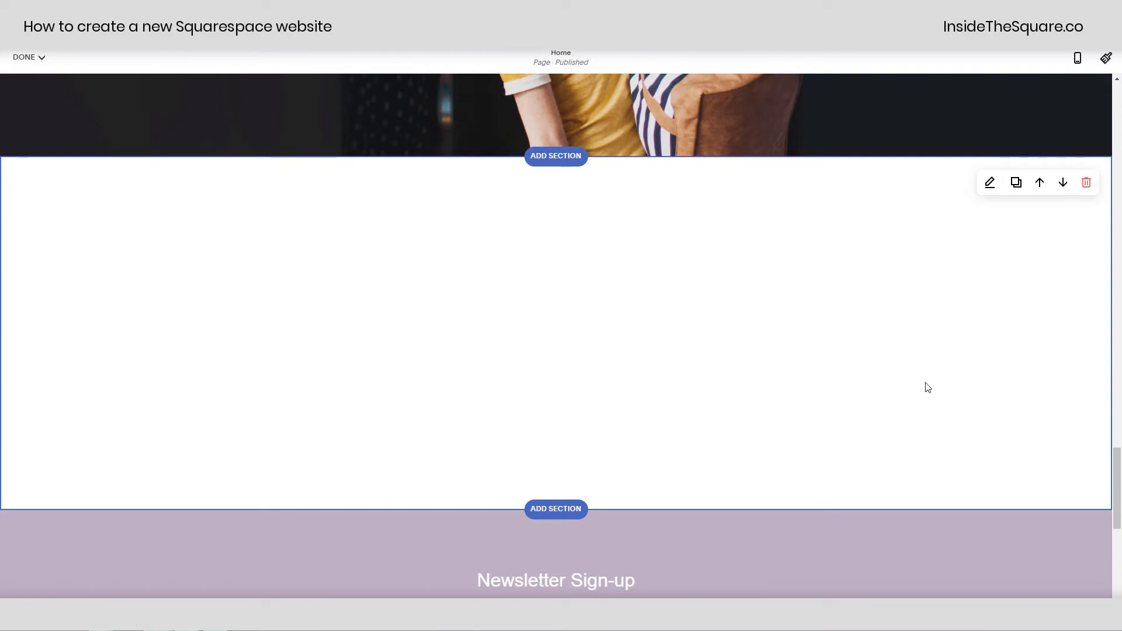
- Save the Home page edits and leave editing mode
scroll(928, 387, "up", 15)
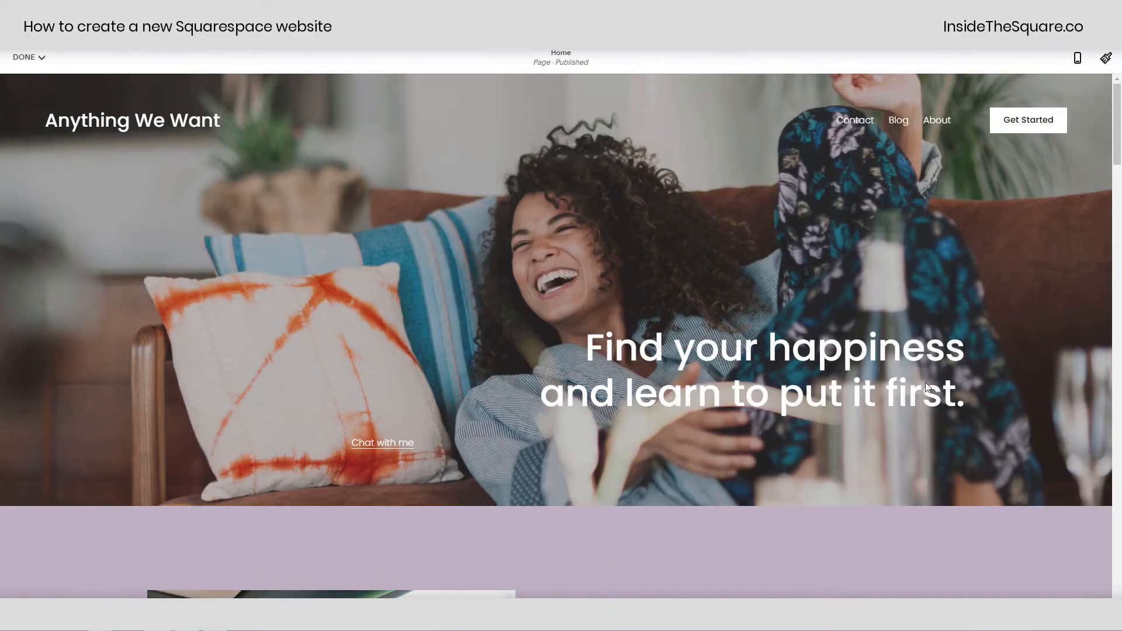
left_click(27, 56)
left_click(35, 79)
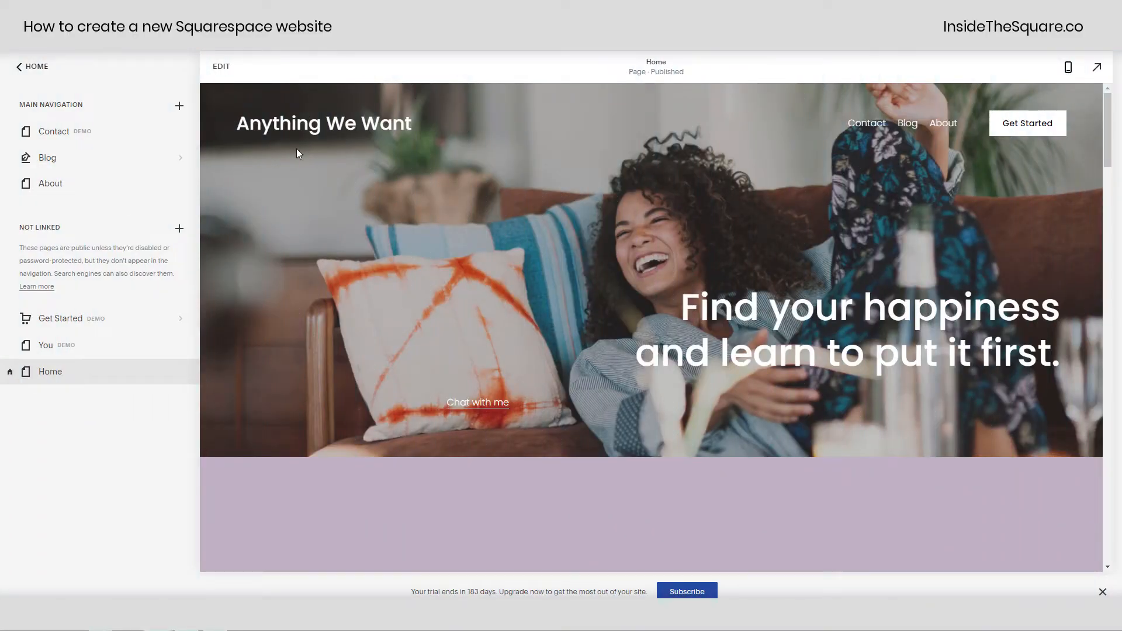
- Add a folder to the main navigation, keeping the default name New Folder
left_click(180, 108)
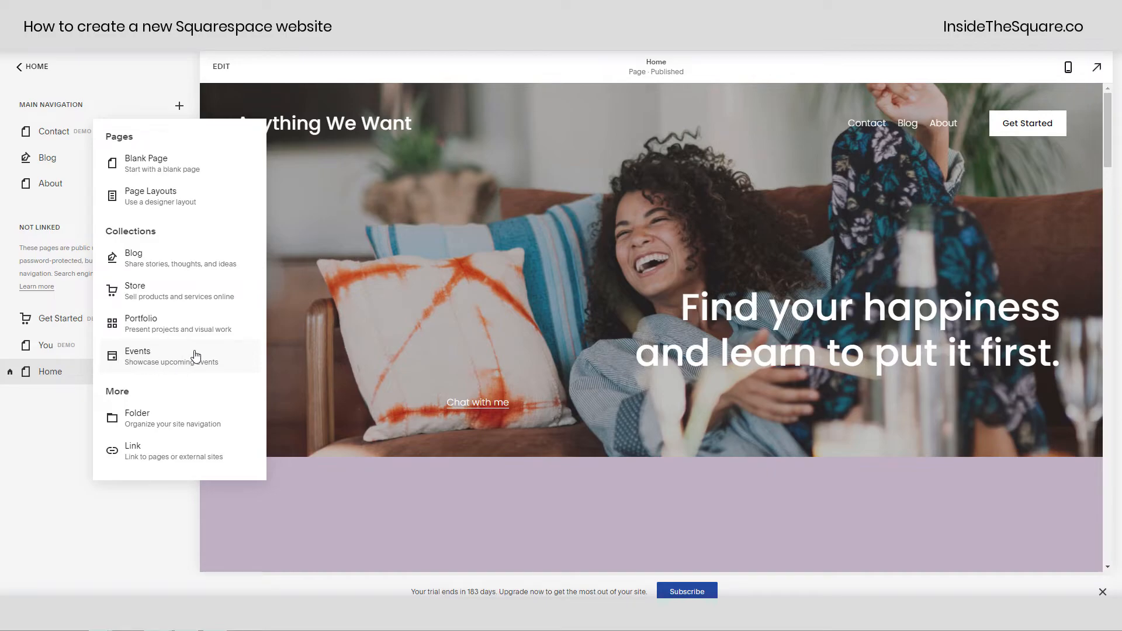
left_click(147, 418)
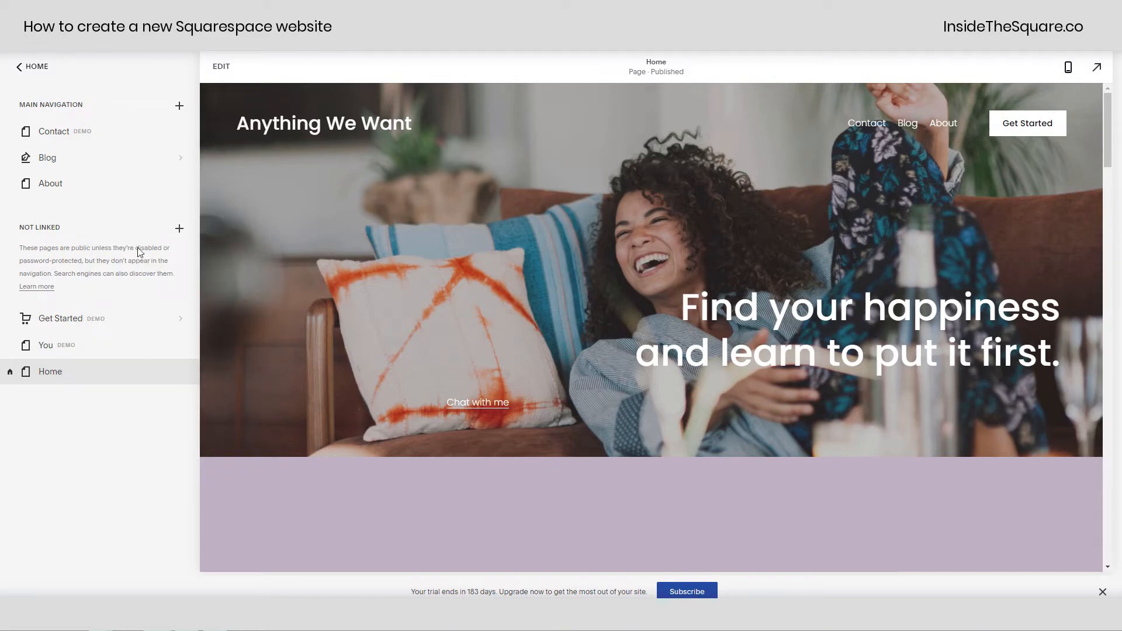
key("Return")
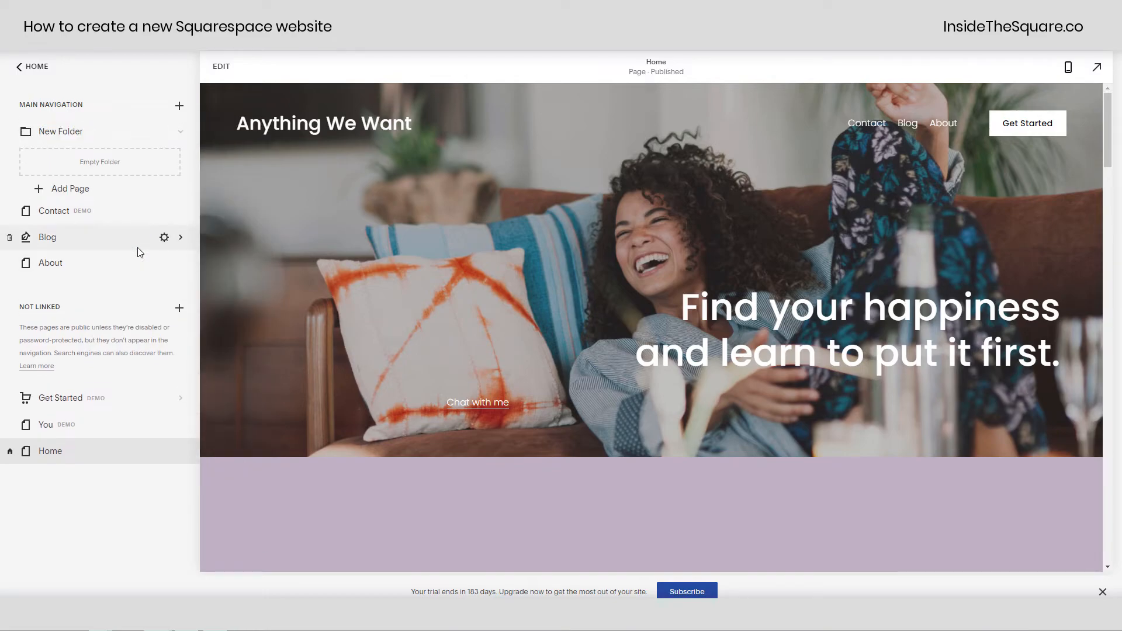
- Move the Contact and You pages into New Folder with You listed first, and preview the folder's dropdown in the site header
left_click_drag(71, 213, 92, 164)
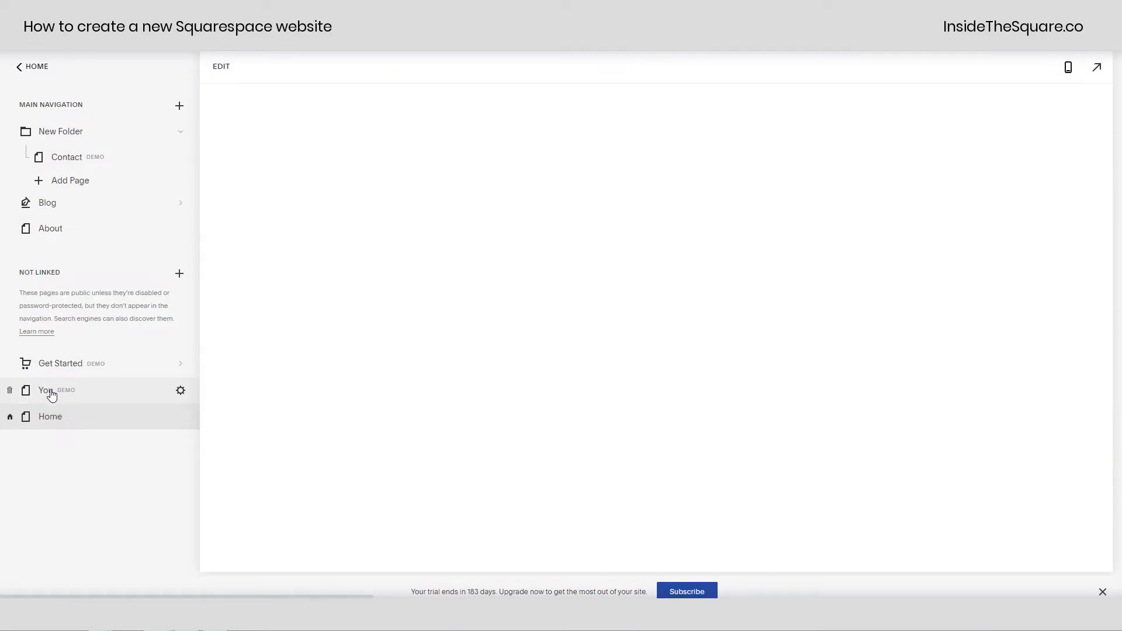
left_click_drag(45, 391, 94, 158)
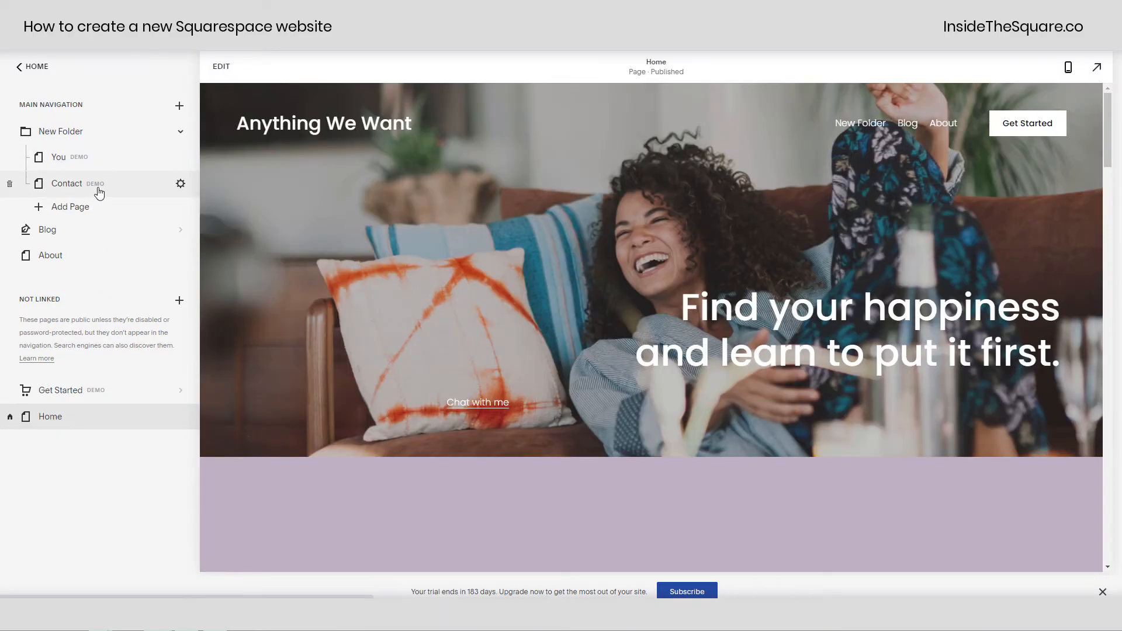
mouse_move(875, 129)
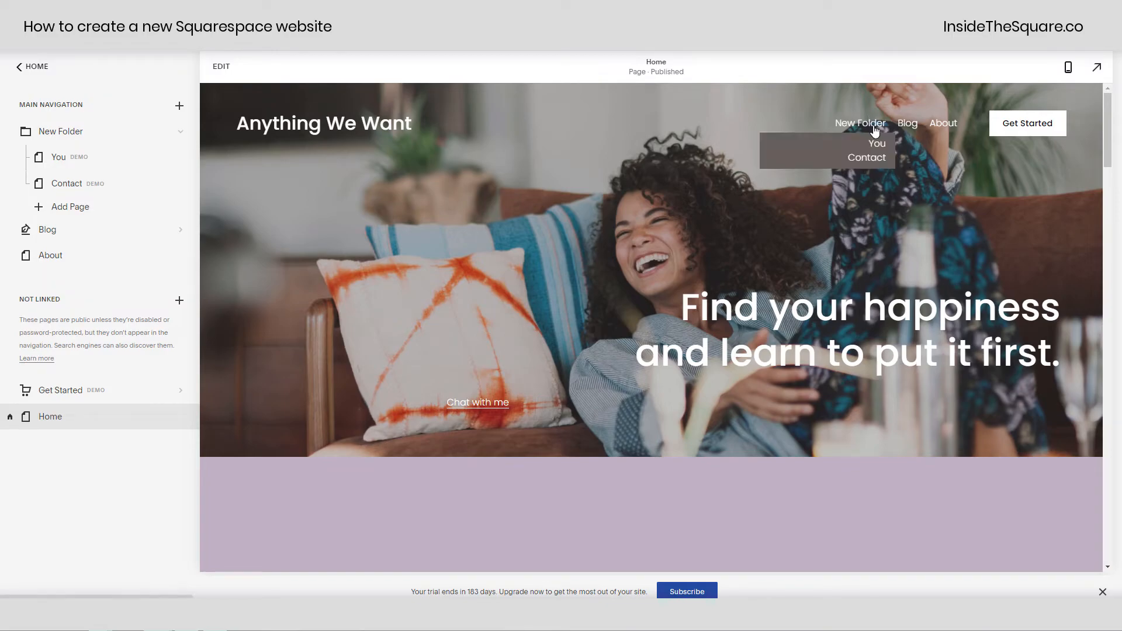
- Add a page to the main navigation from the General 2 page layout
left_click(178, 107)
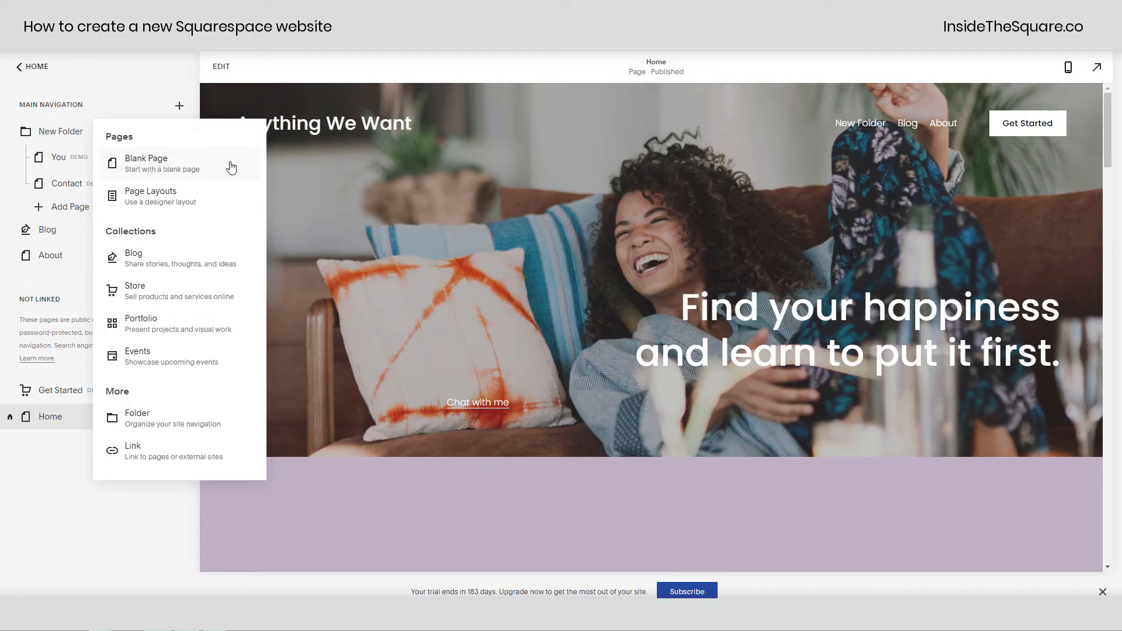
left_click(195, 201)
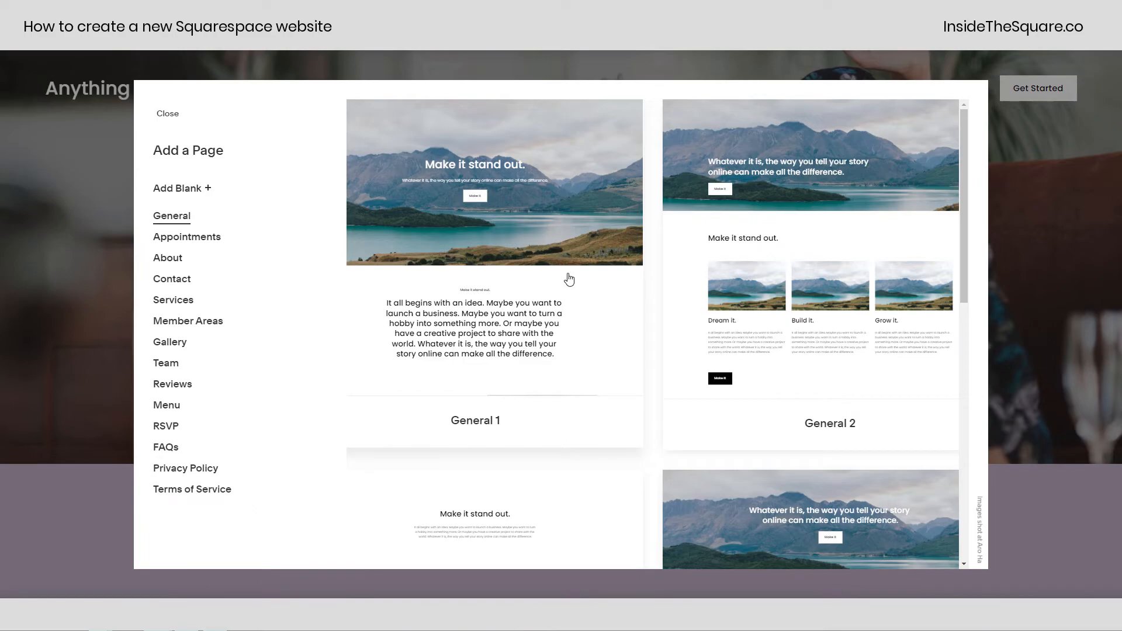
scroll(571, 279, "down", 10)
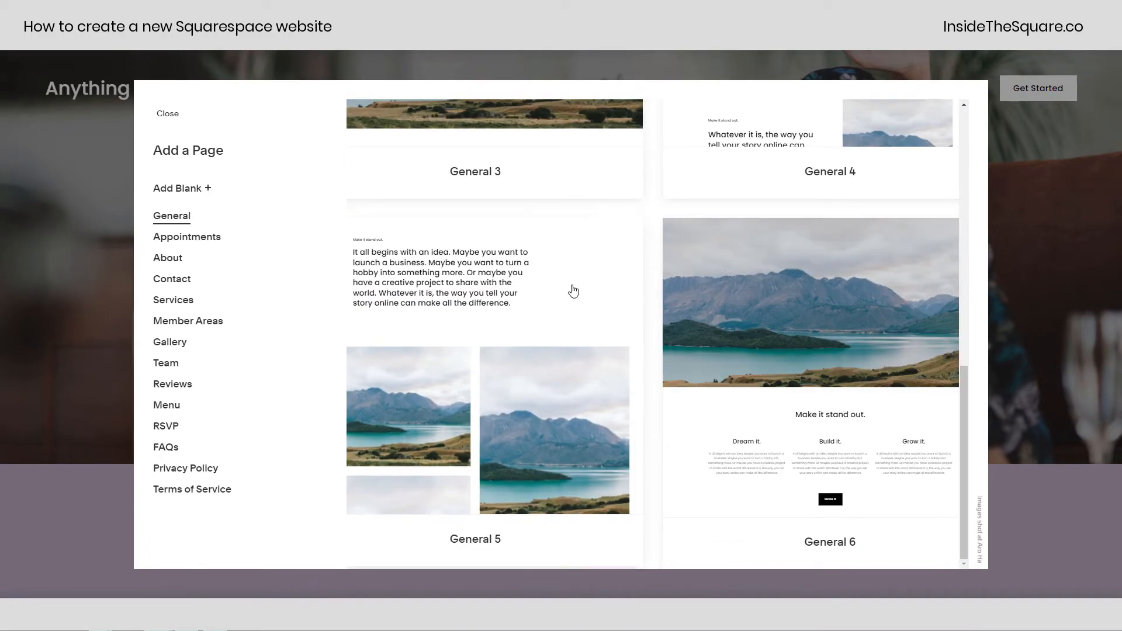
scroll(547, 304, "up", 10)
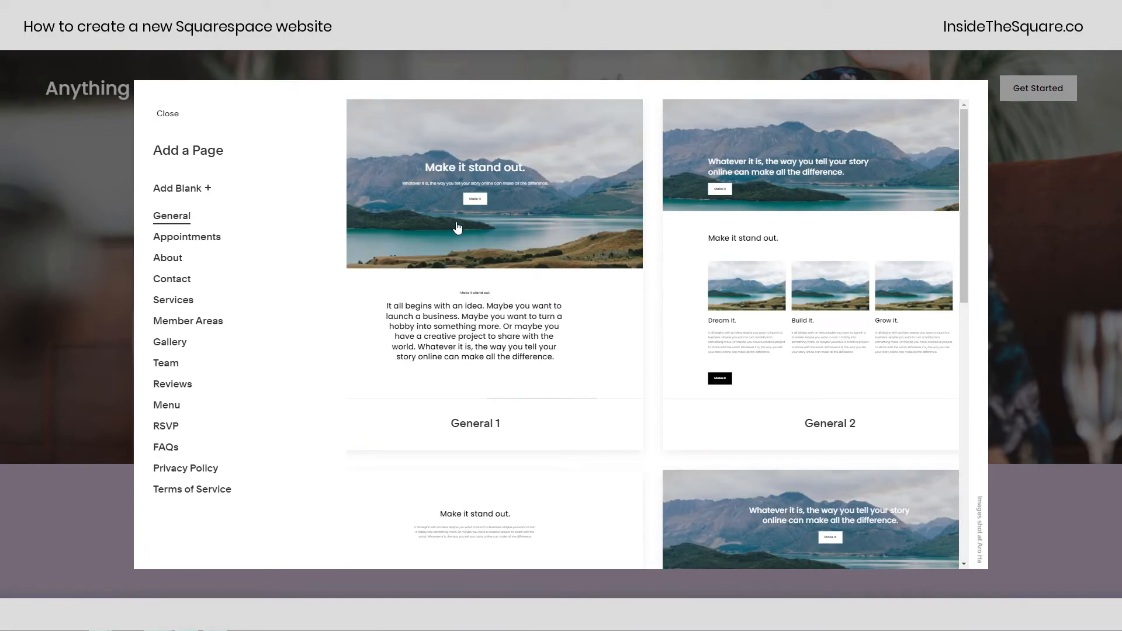
left_click(835, 194)
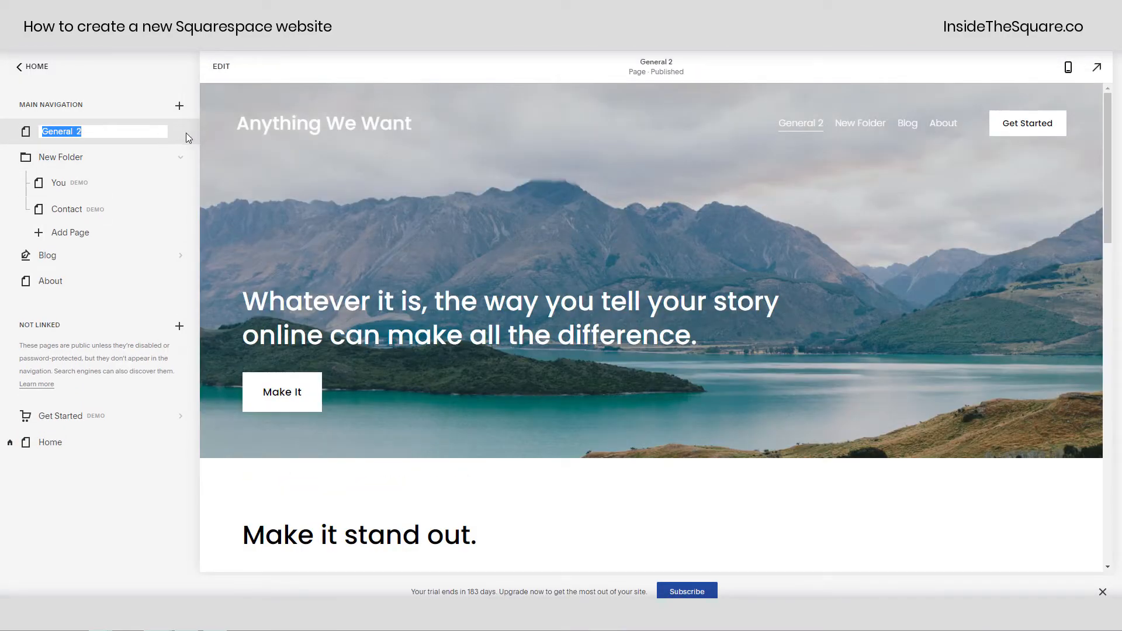
- Edit the General 2 page: move the top banner section down one place and delete the spacer block under the "Make it stand out." heading
left_click(221, 66)
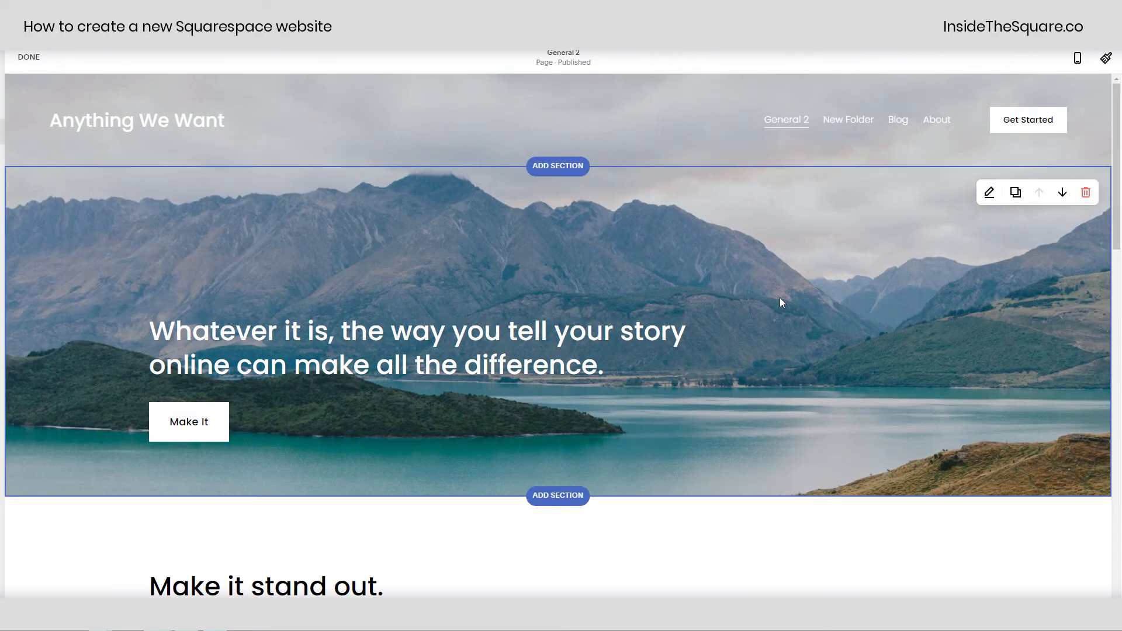
left_click(1063, 192)
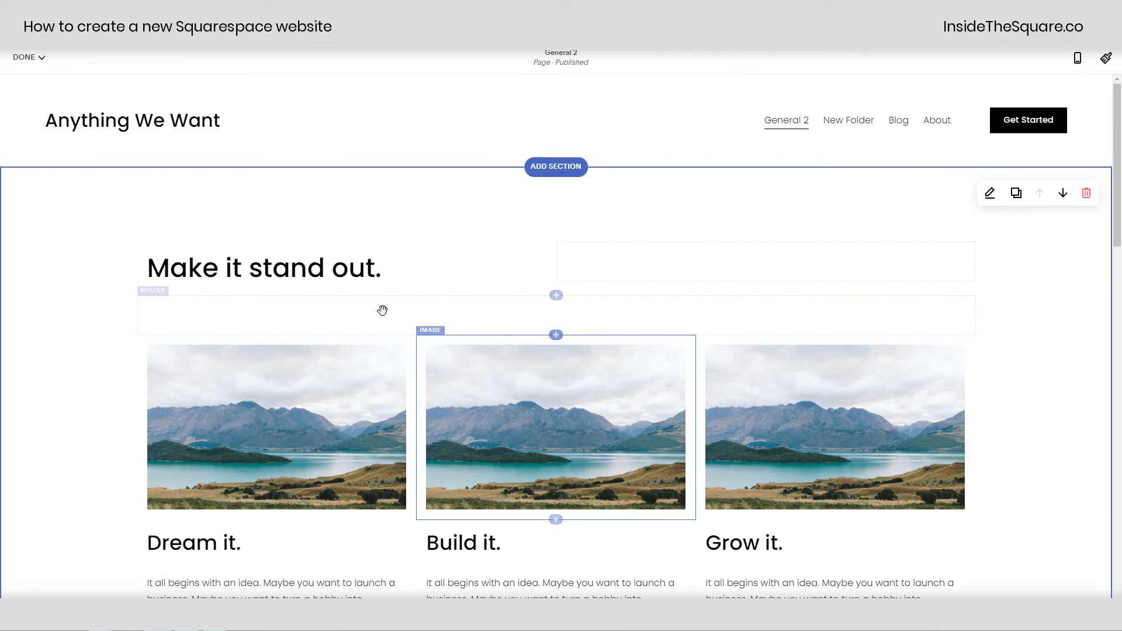
left_click(195, 277)
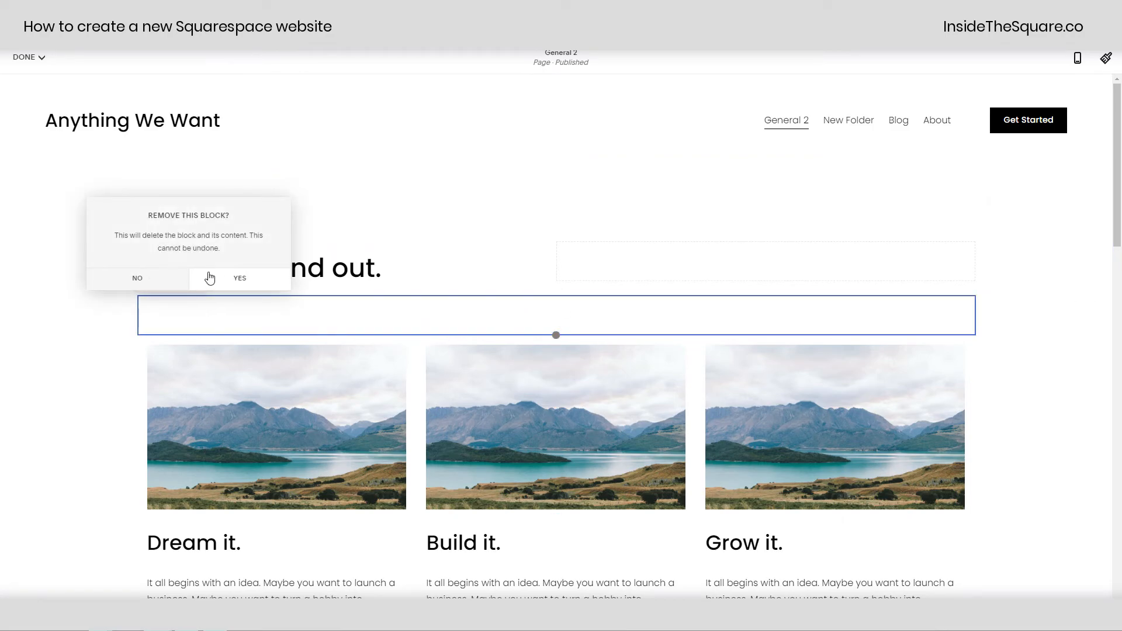
left_click(240, 283)
- Replace the "Make it stand out." heading with "Change the text." in Heading 1 style, and look over the rest of the page
scroll(383, 286, "down", 8)
scroll(390, 307, "up", 4)
scroll(389, 308, "up", 4)
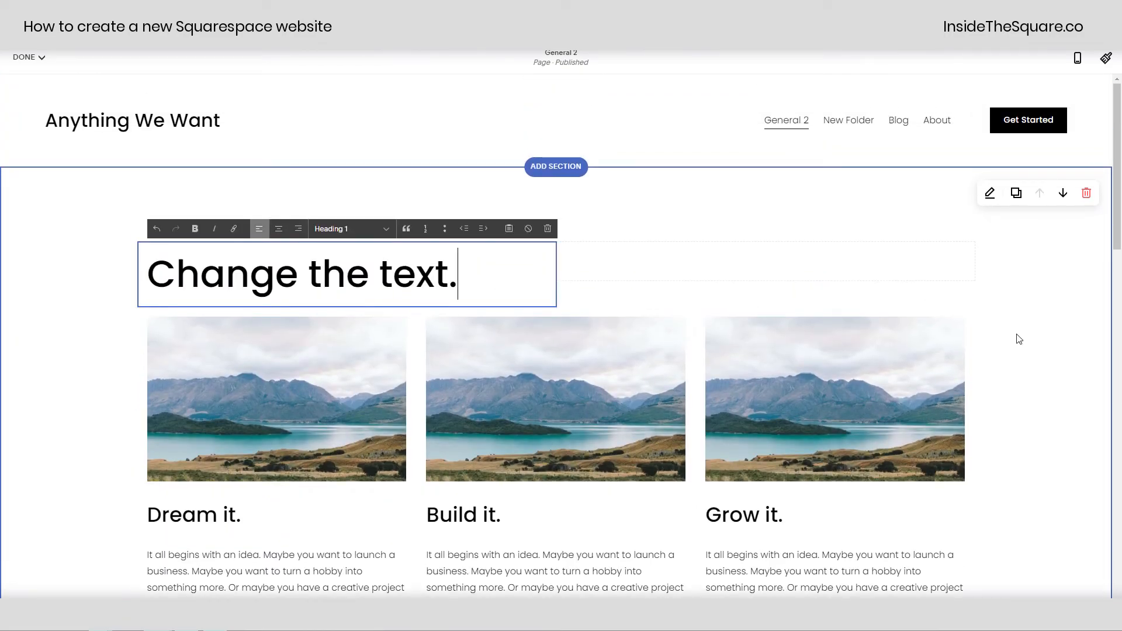
left_click(1019, 339)
scroll(999, 343, "down", 10)
scroll(991, 353, "down", 9)
scroll(986, 341, "up", 3)
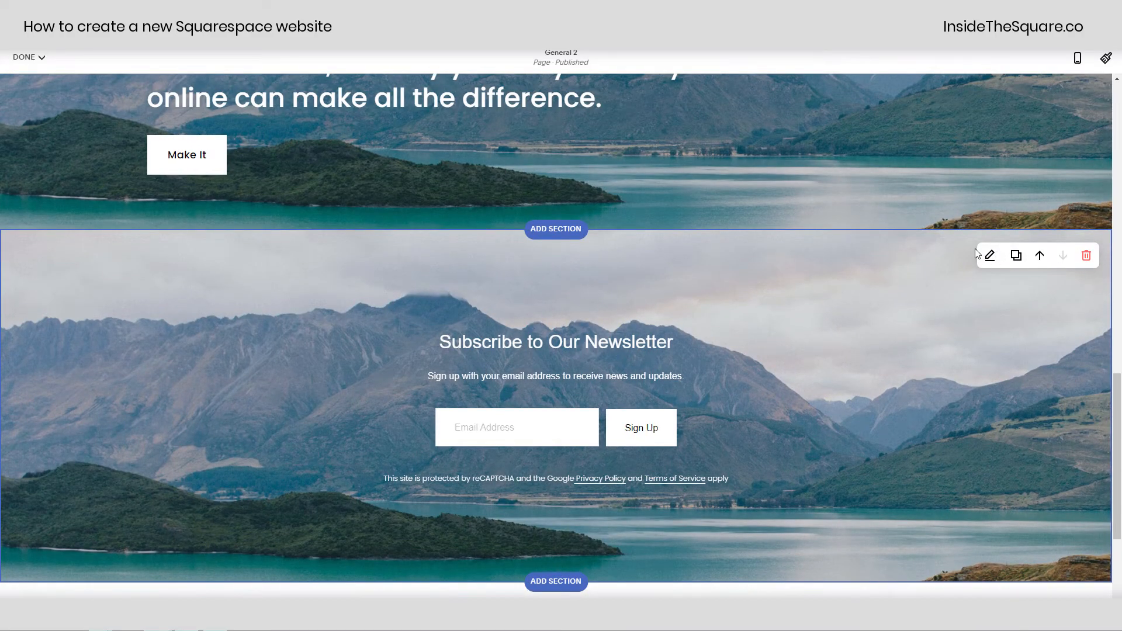
scroll(979, 251, "up", 10)
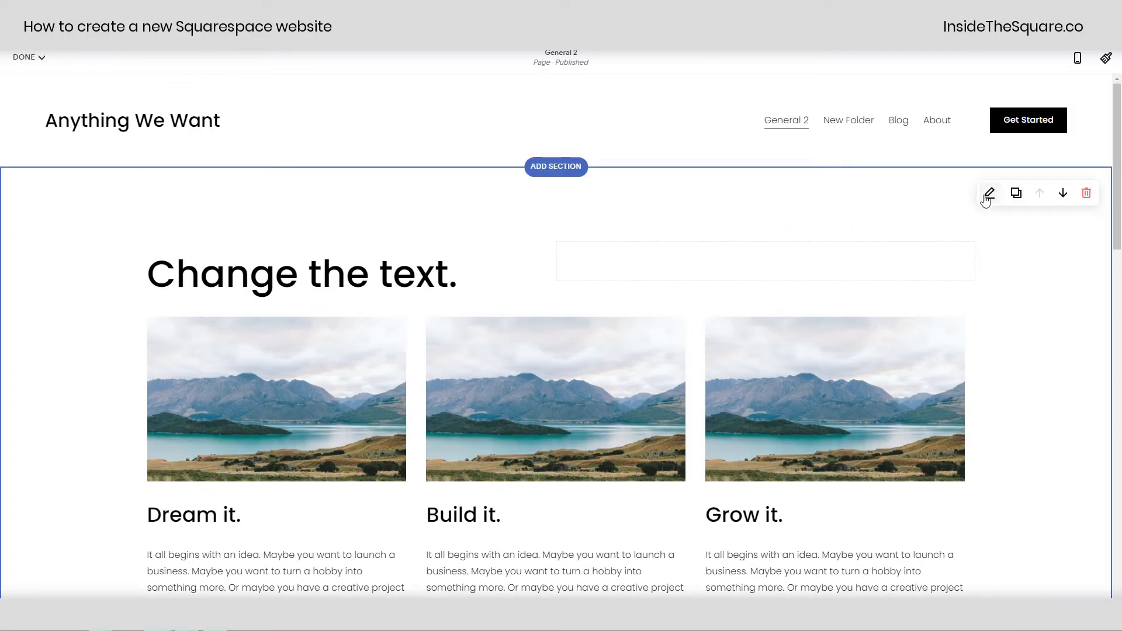
- Try content width S on the "Change the text." section, and set the width back to L
left_click(988, 195)
left_click(855, 298)
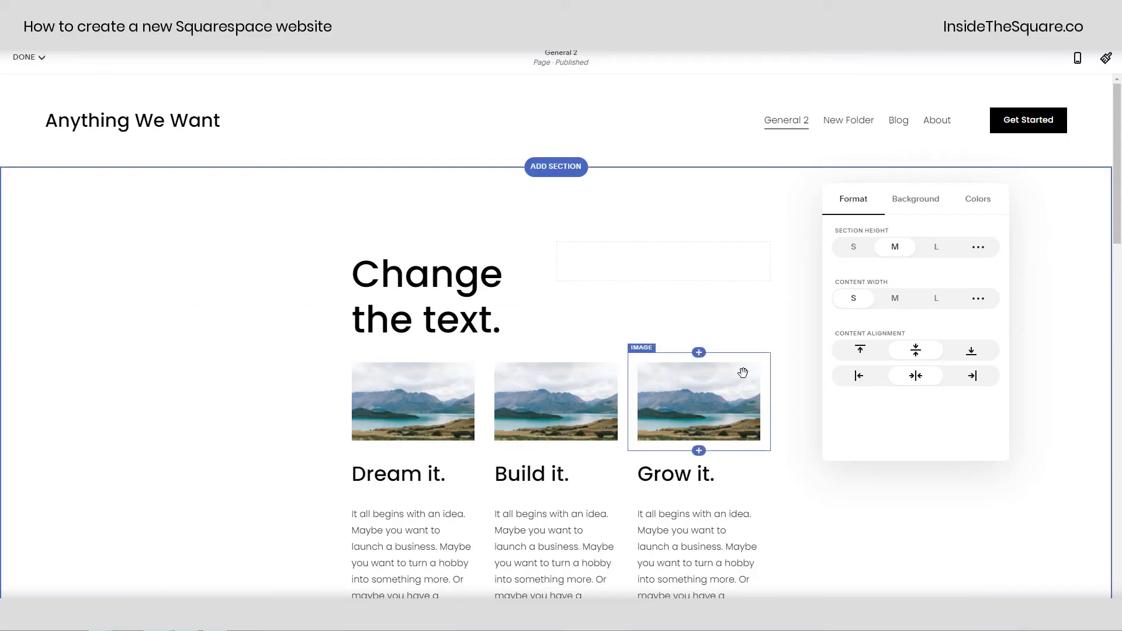
left_click(936, 299)
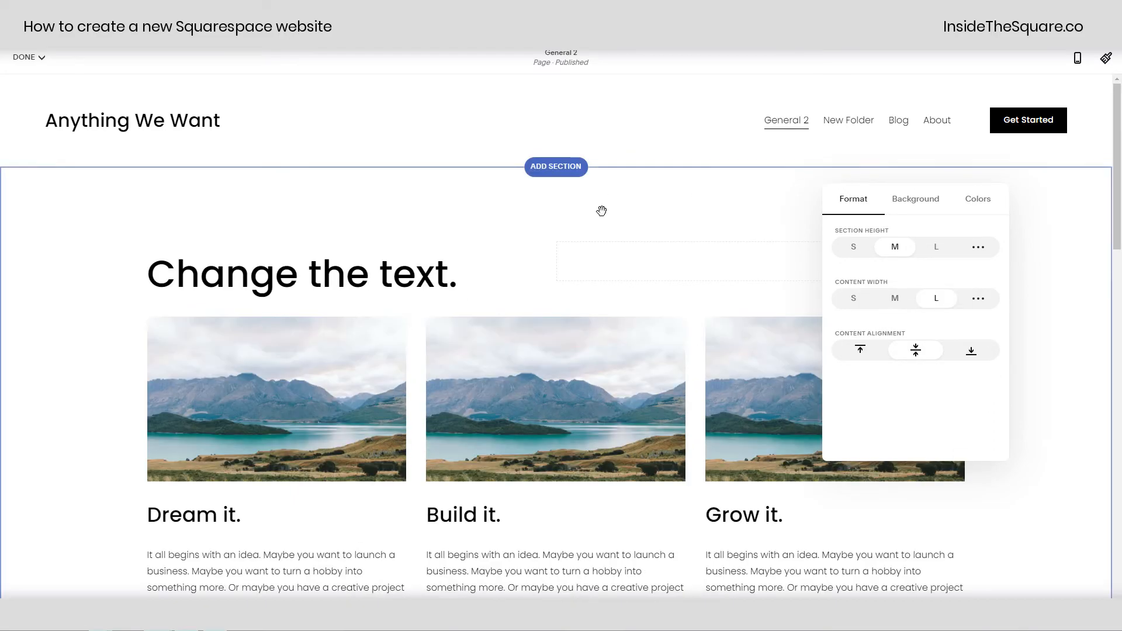
left_click(541, 215)
- Save the General 2 page edits and leave editing mode
left_click(27, 57)
left_click(51, 88)
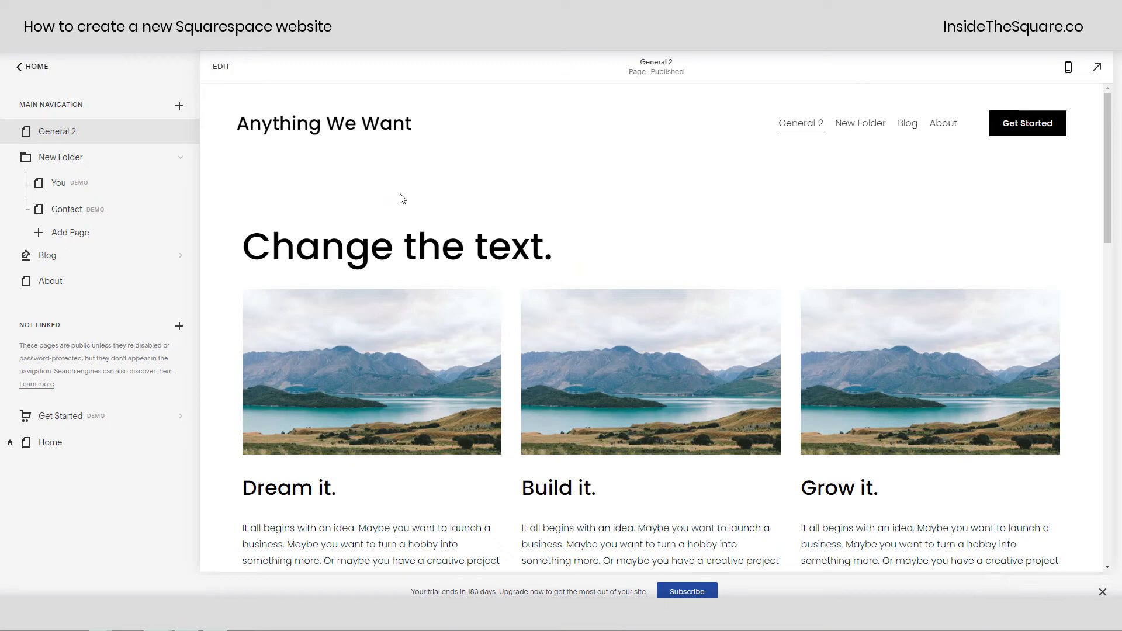
- Change the site availability to Password Protected, enter a site password, and save the setting
left_click(38, 67)
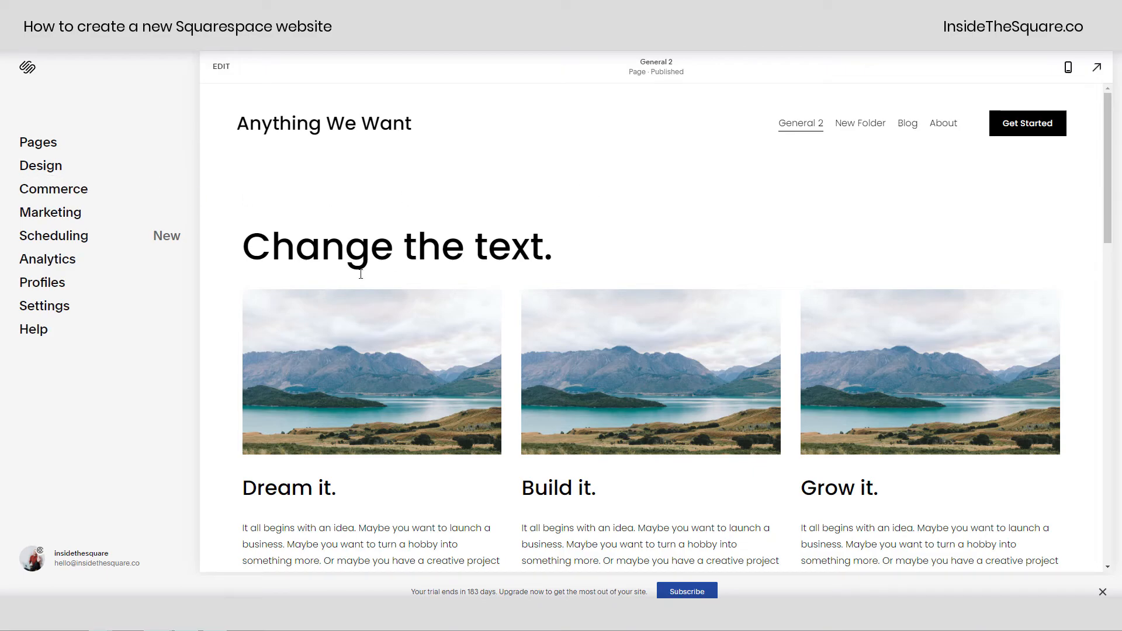
left_click(44, 306)
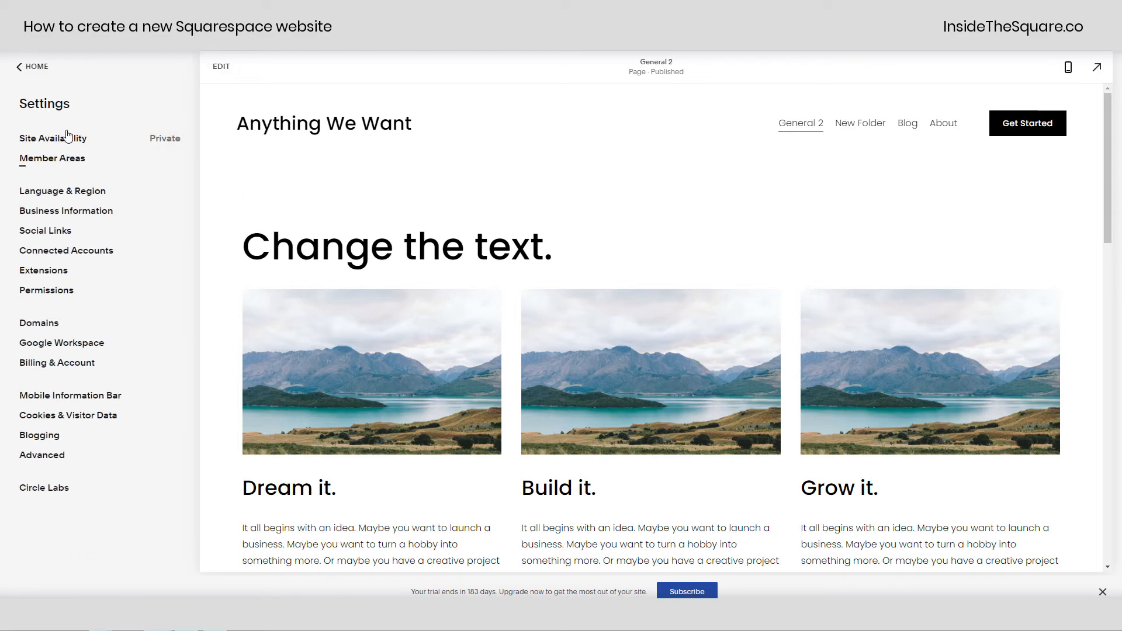
left_click(67, 144)
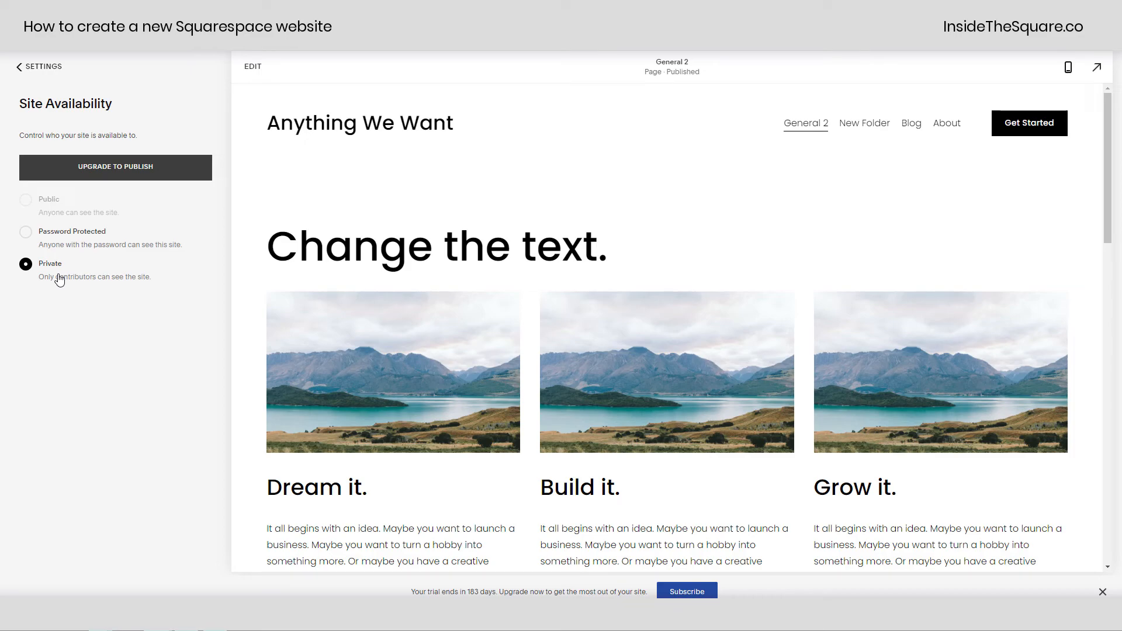
left_click(79, 244)
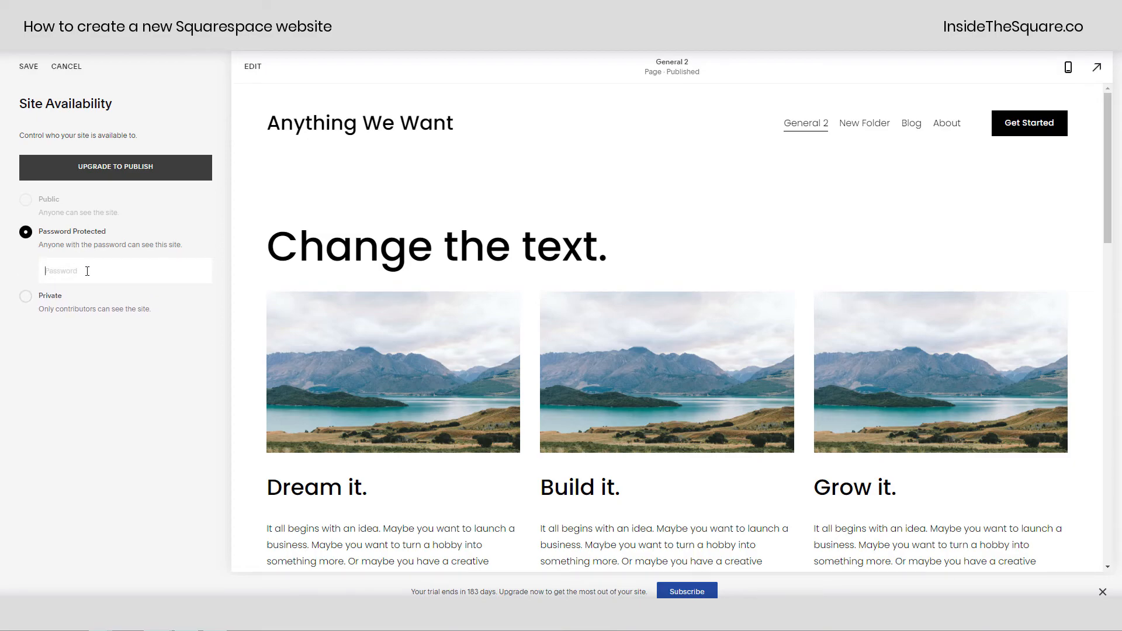
left_click(87, 271)
type("••••••••")
left_click(28, 66)
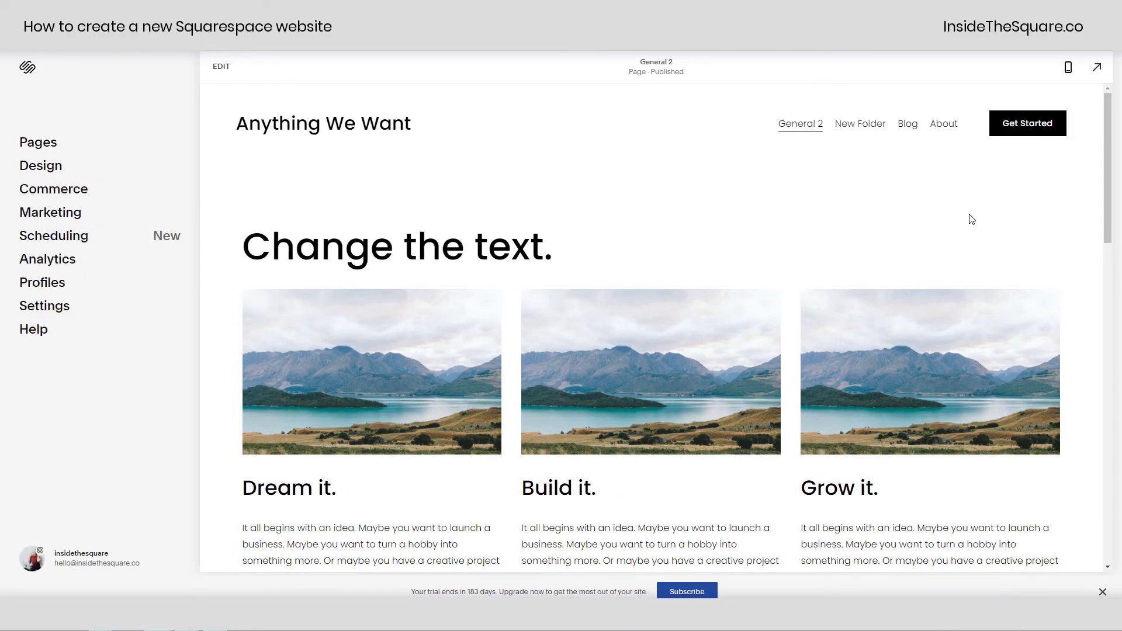
- Reopen the site availability settings to check the current access option
left_click(56, 312)
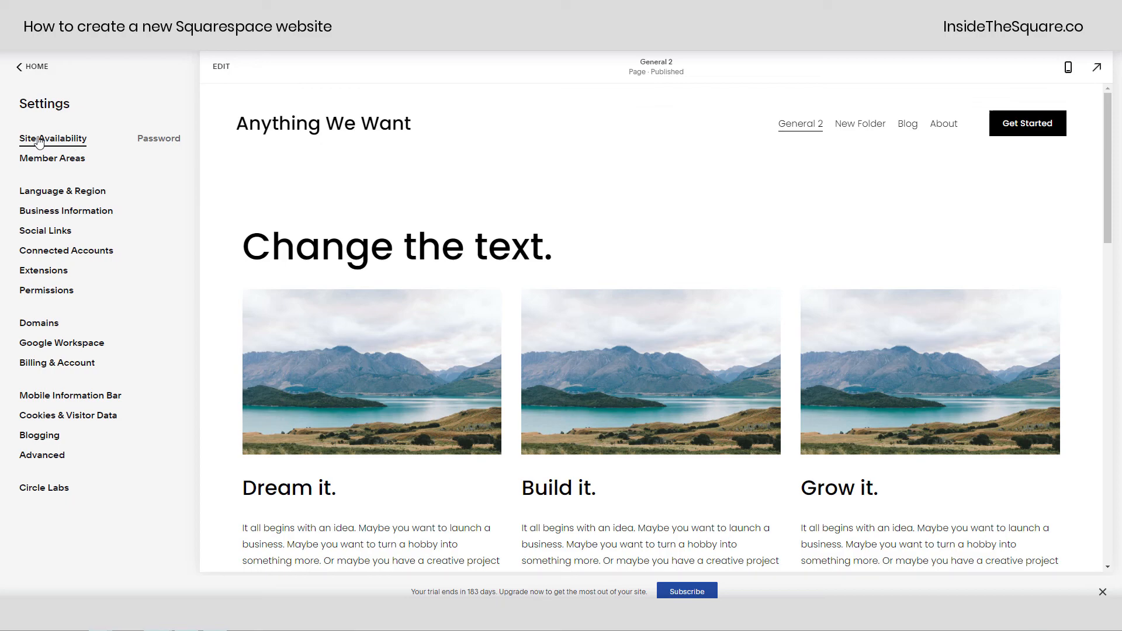
left_click(61, 142)
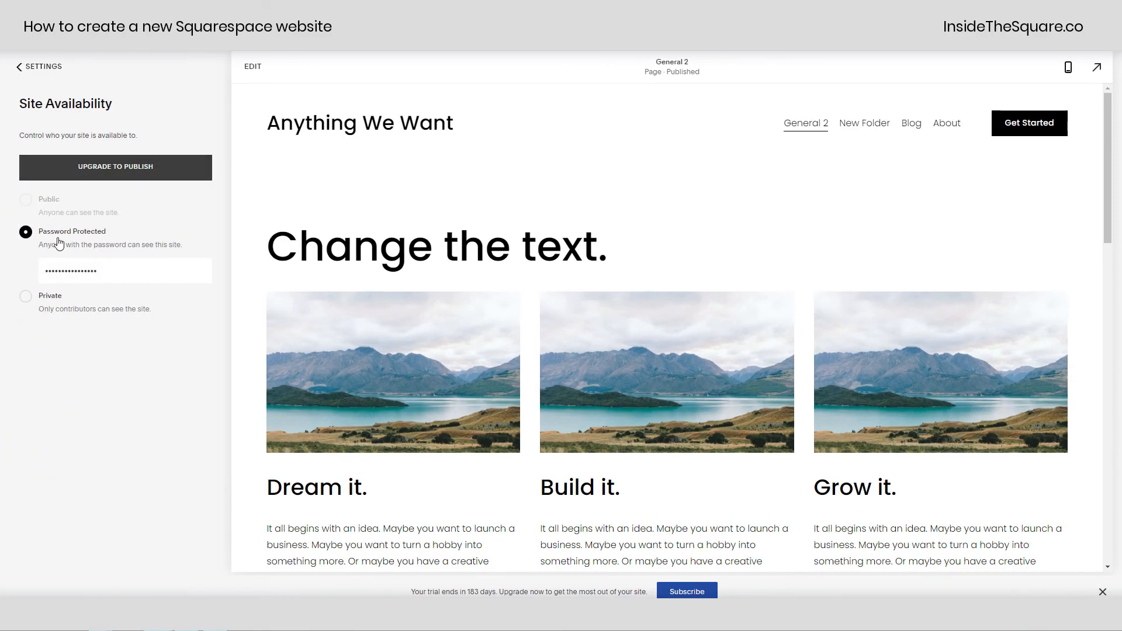